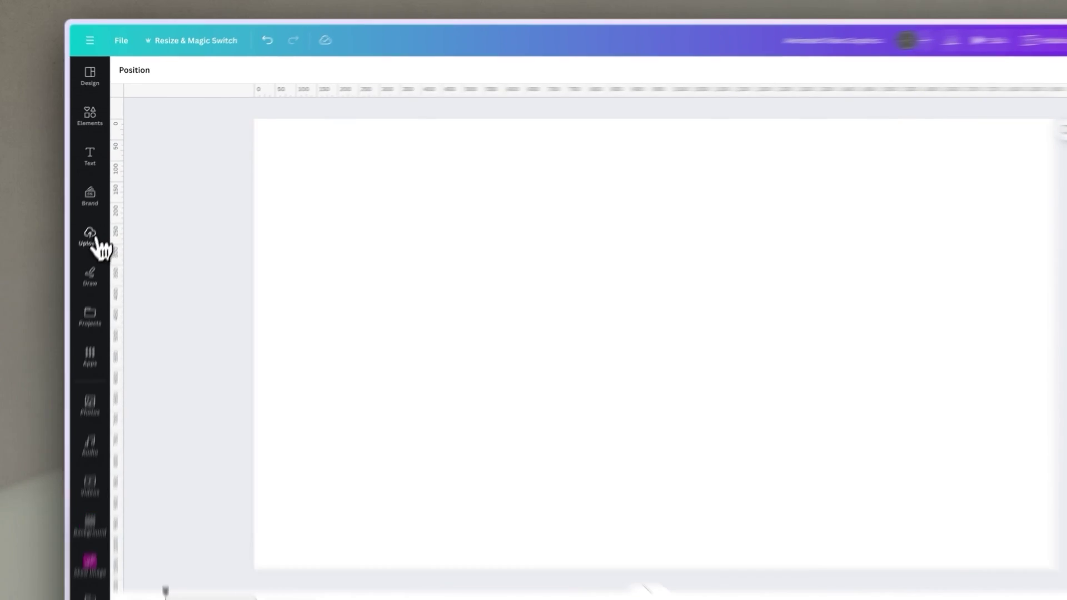
Add the uploaded 29.9 s talking-head video to the blank page and enlarge it to fill the whole canvas.
left_click(101, 209)
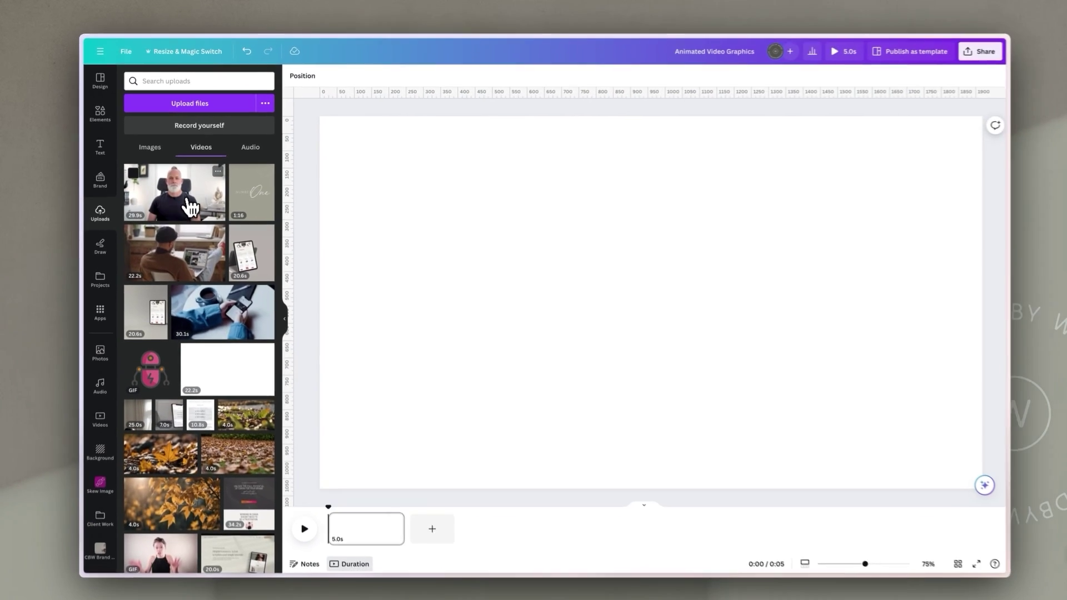
left_click(211, 272)
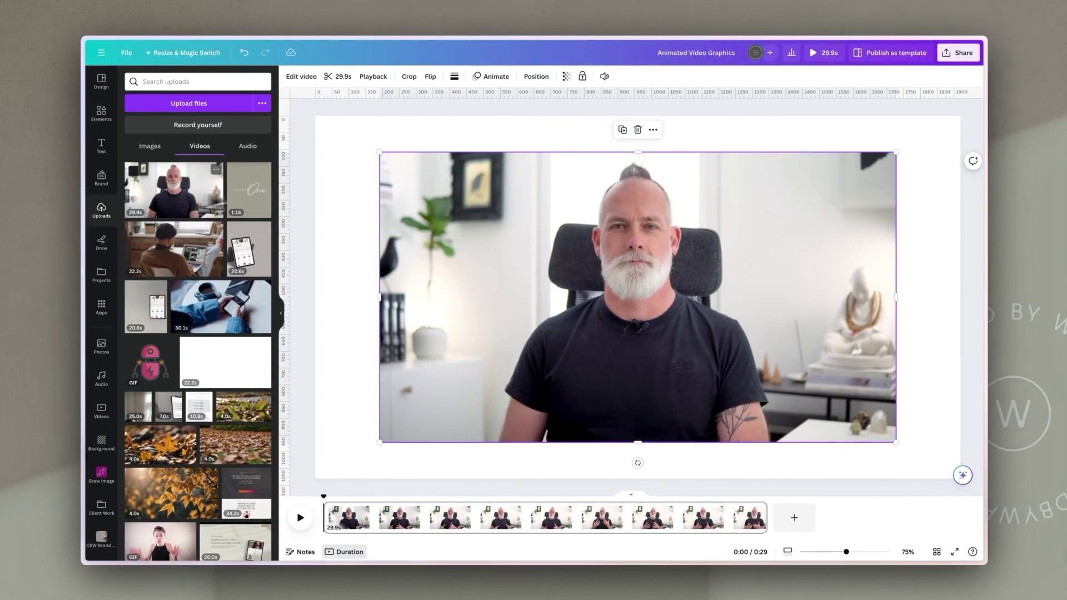
mouse_move(439, 264)
left_click_drag(442, 269, 379, 226)
left_click_drag(836, 411, 971, 457)
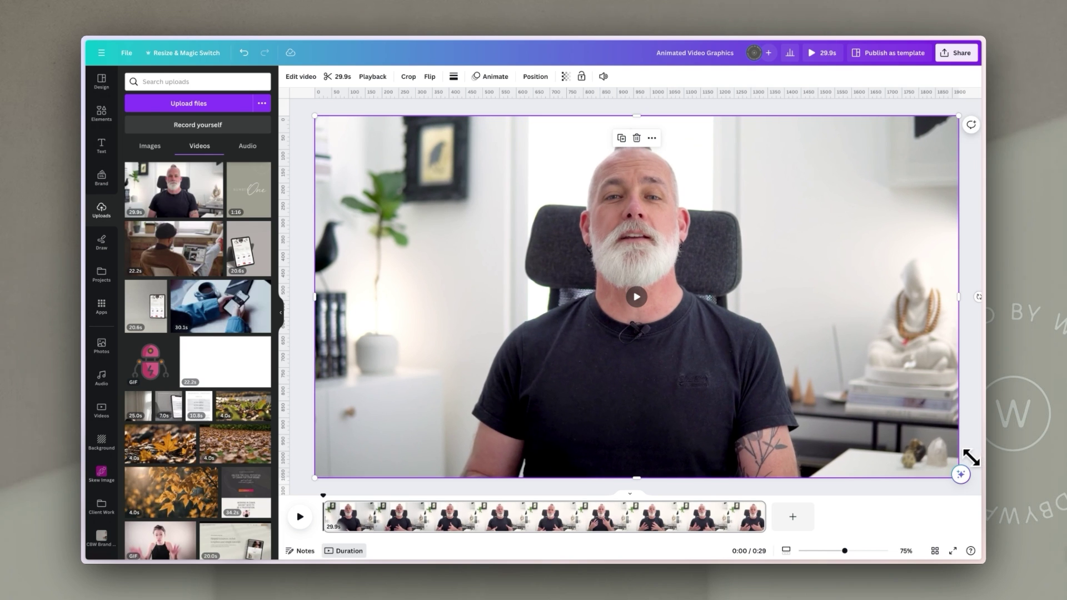
Play the clip to find where the speech starts, trim its opening so it lasts 29.0 s, and replay it.
left_click(300, 517)
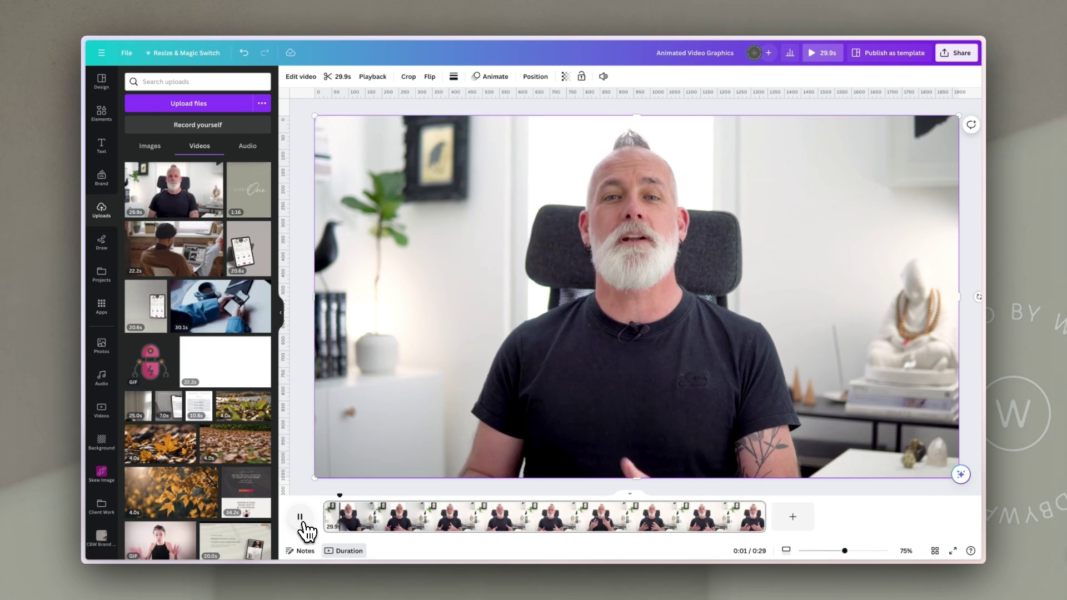
mouse_move(353, 497)
left_mouse_down()
mouse_move(312, 497)
mouse_move(344, 495)
left_mouse_up()
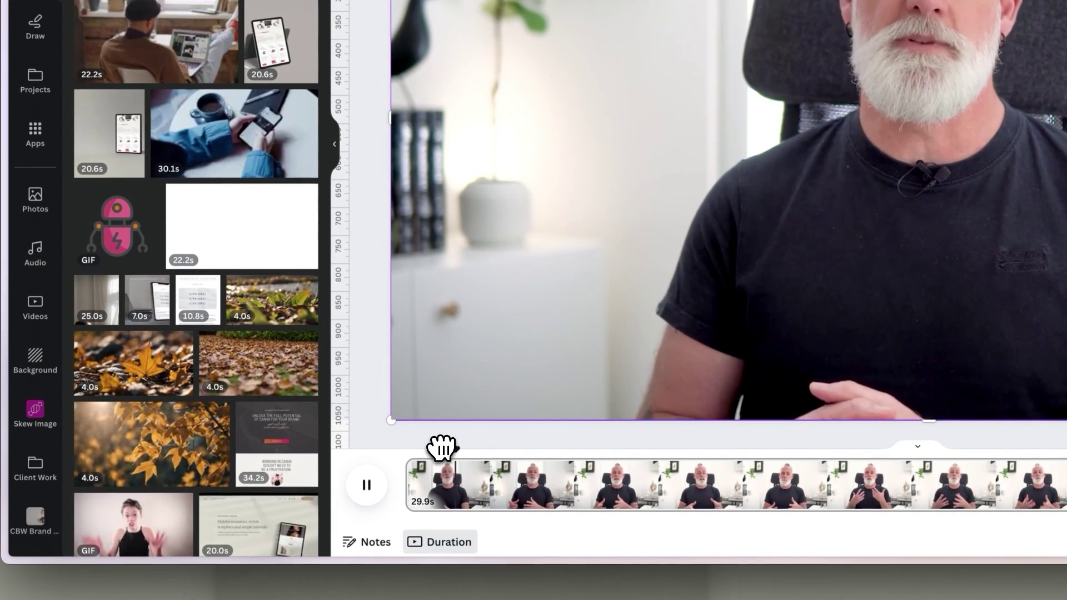
mouse_move(442, 448)
left_mouse_down()
mouse_move(460, 464)
mouse_move(452, 440)
mouse_move(429, 448)
left_mouse_up()
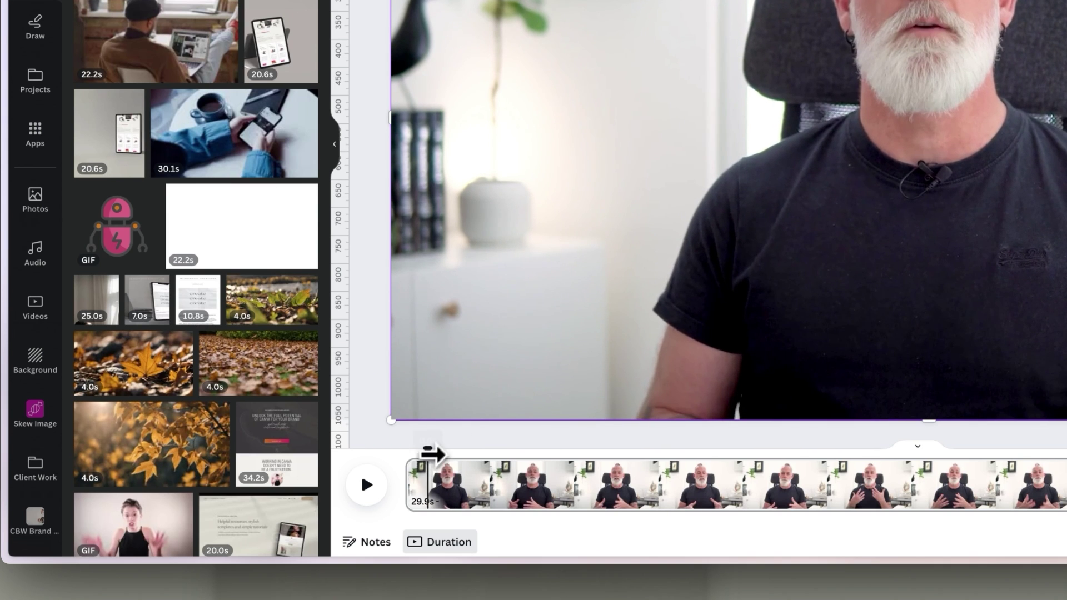
left_click_drag(411, 483, 431, 486)
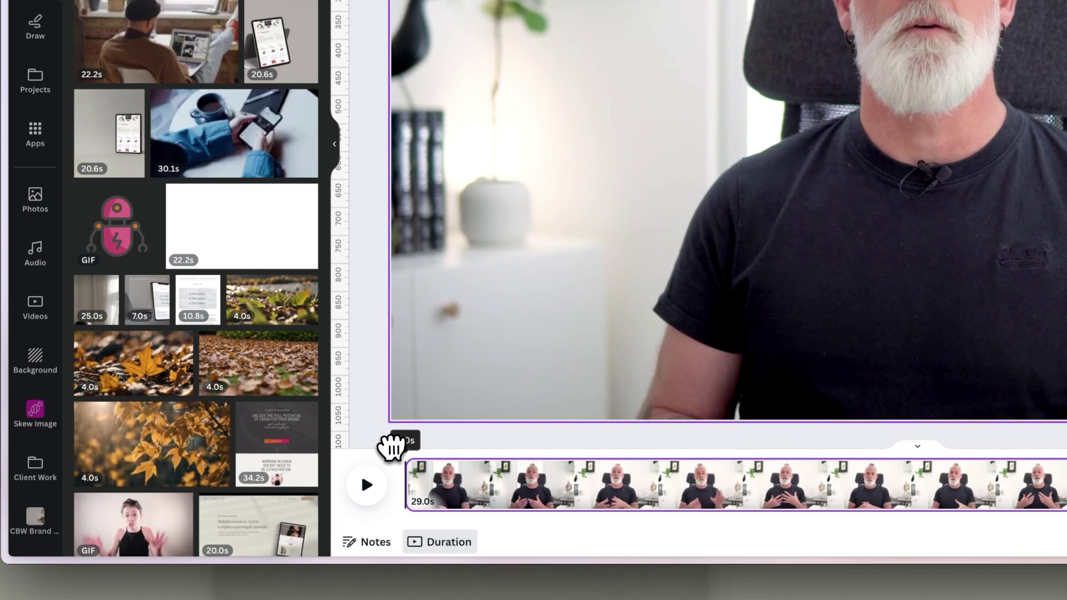
key("space")
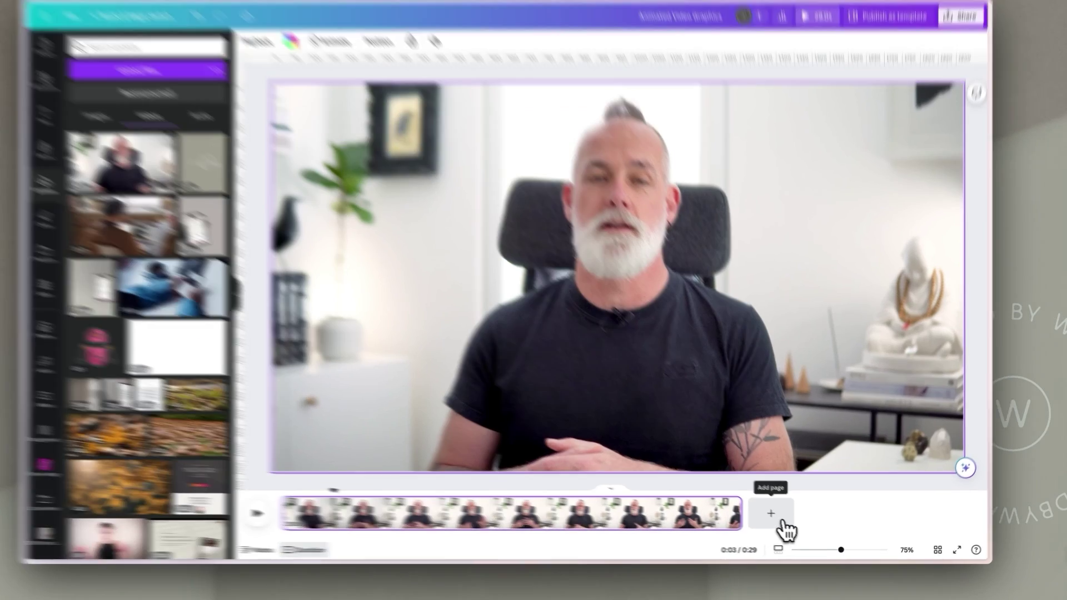
Add two blank 5.0 s pages after the video and move one of them to the start of the timeline.
left_click(783, 521)
left_click(842, 492)
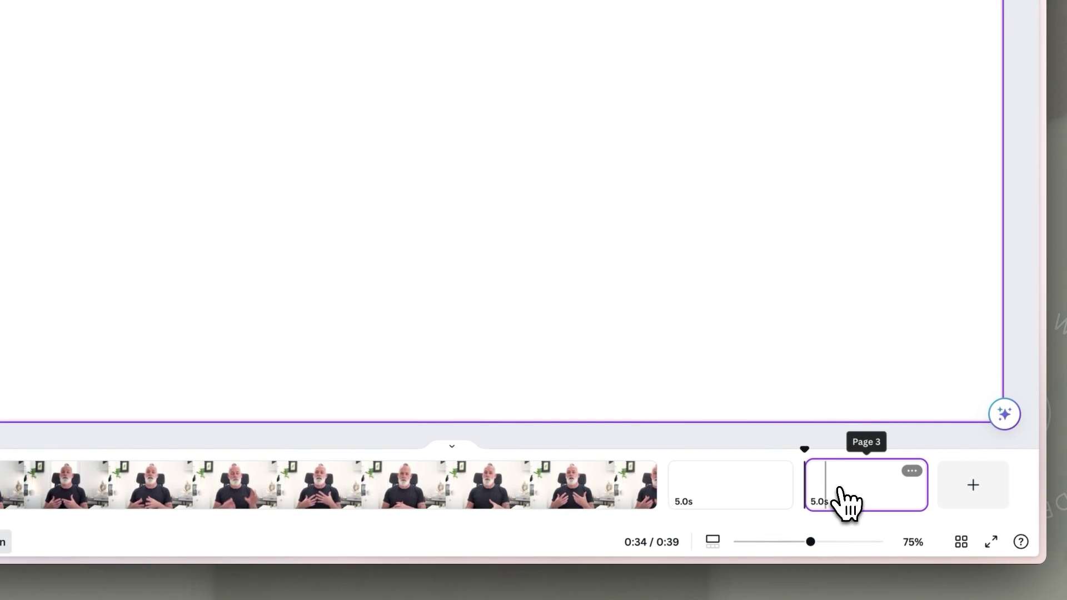
left_click_drag(747, 502, 325, 478)
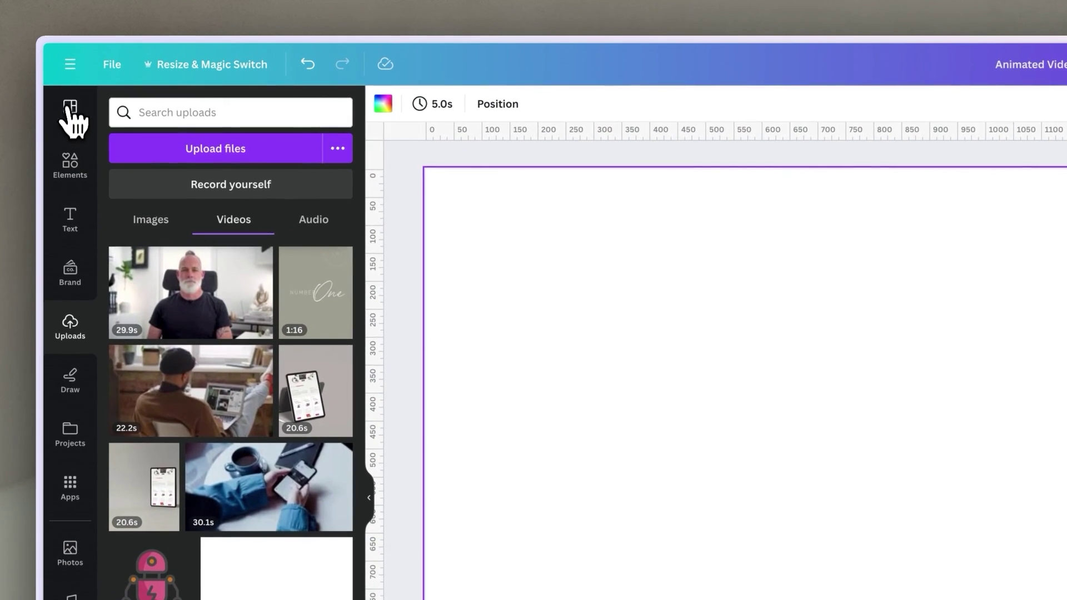
Browse the video templates and apply the recently used "Digital Marketing Tools" template to the blank first page.
left_click(68, 114)
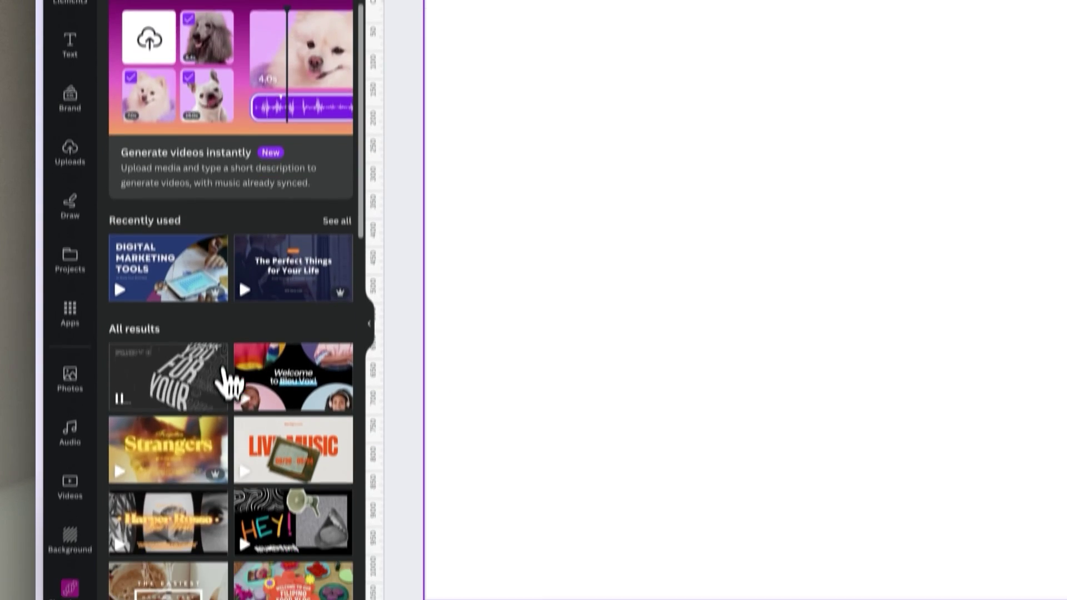
scroll(228, 383, "down", 3)
scroll(227, 392, "down", 10)
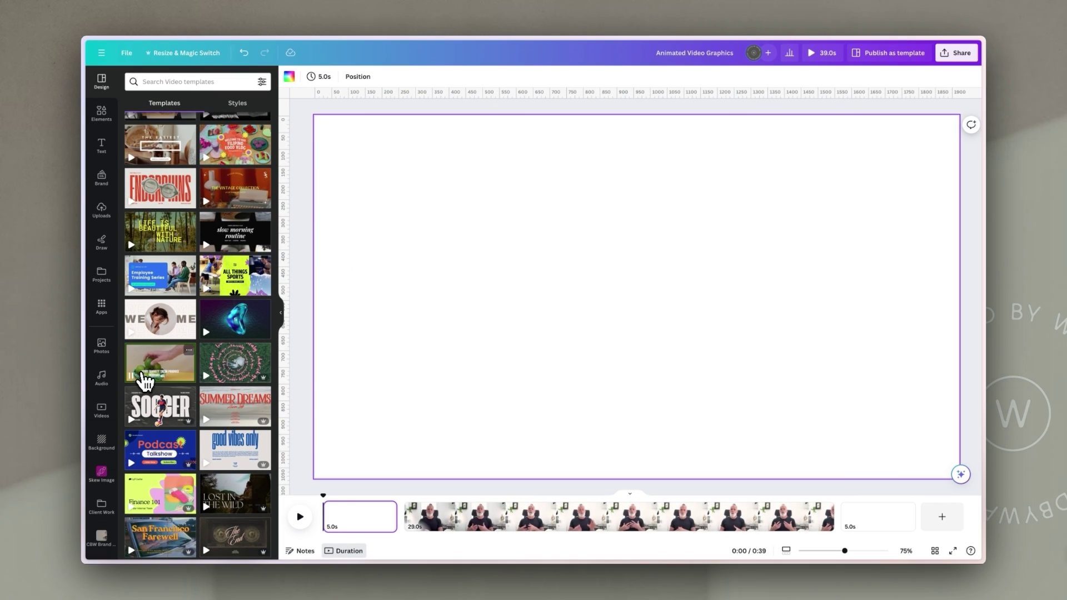
scroll(209, 369, "down", 3)
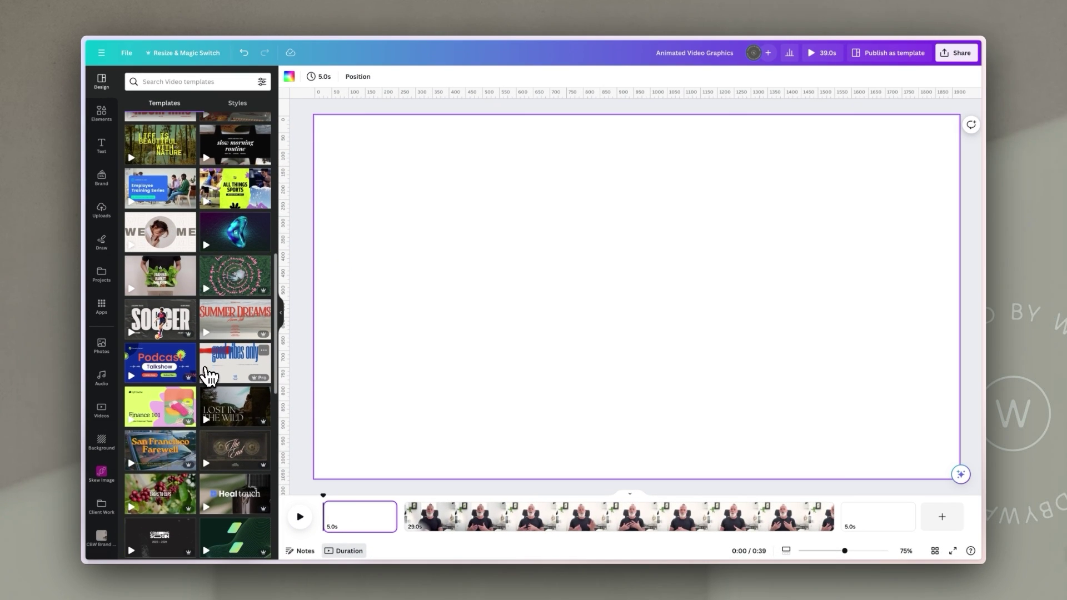
scroll(209, 378, "down", 1)
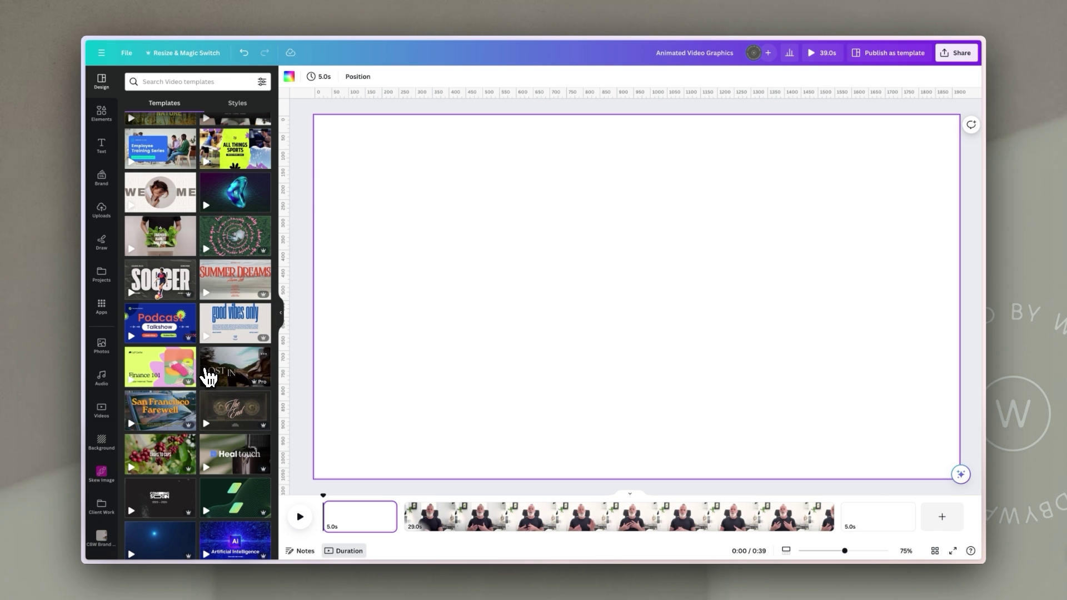
scroll(172, 369, "down", 1)
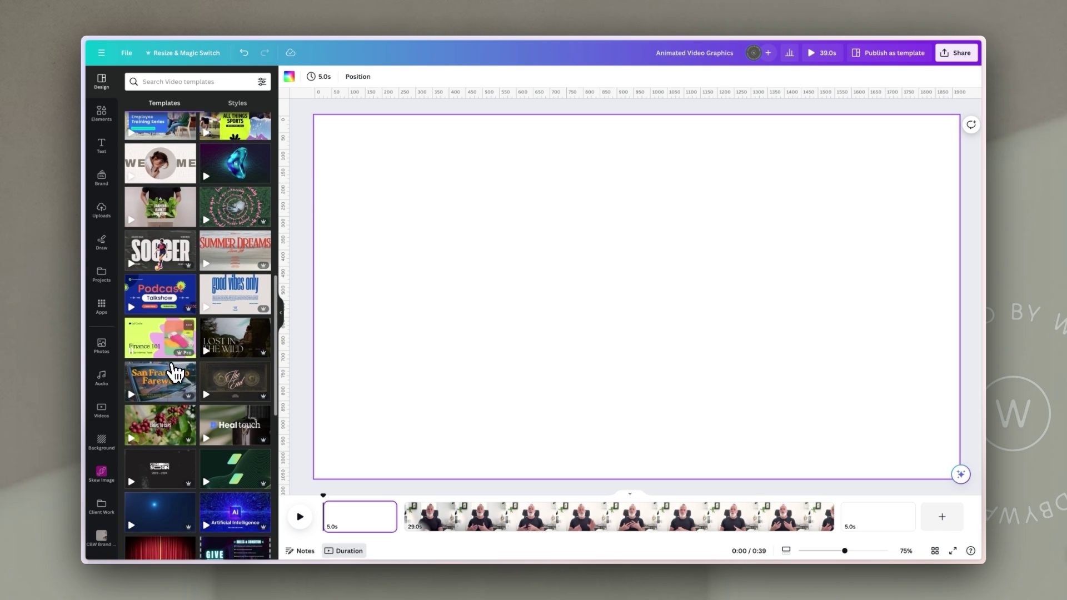
scroll(170, 389, "up", 10)
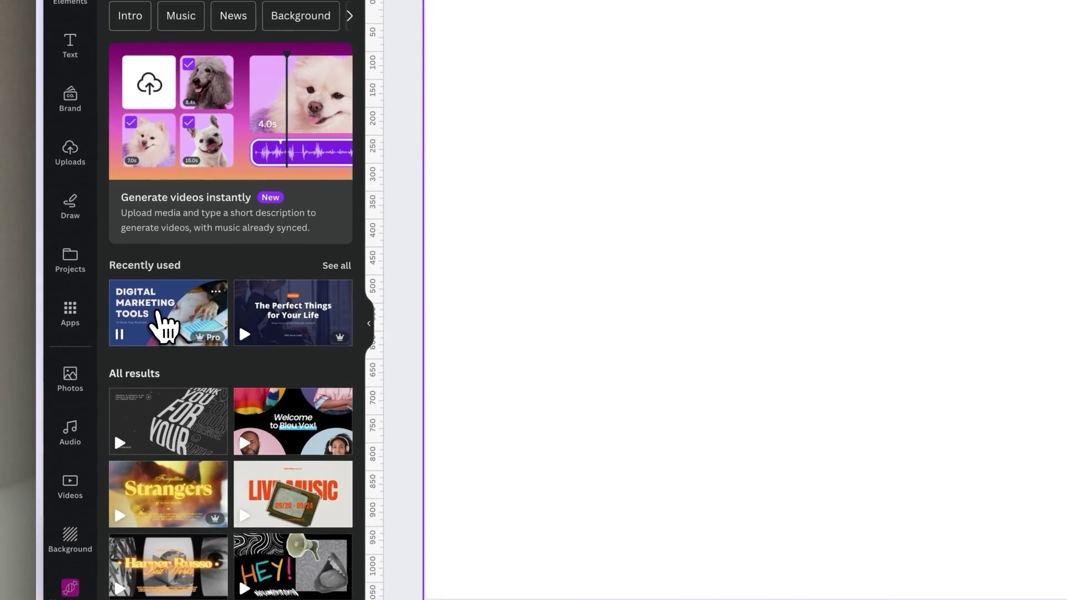
left_click(158, 319)
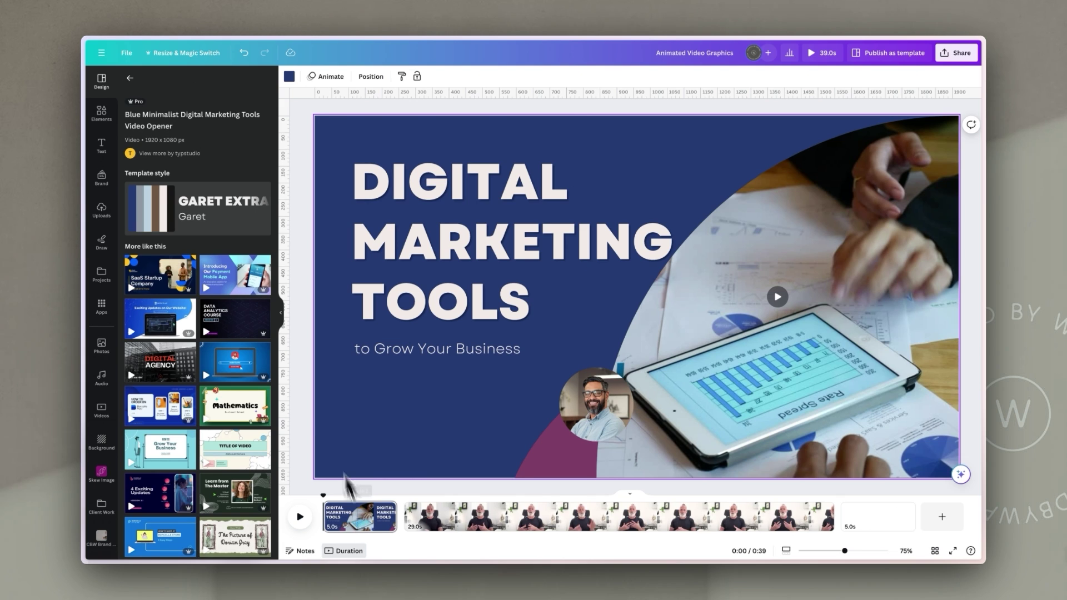
left_click(281, 313)
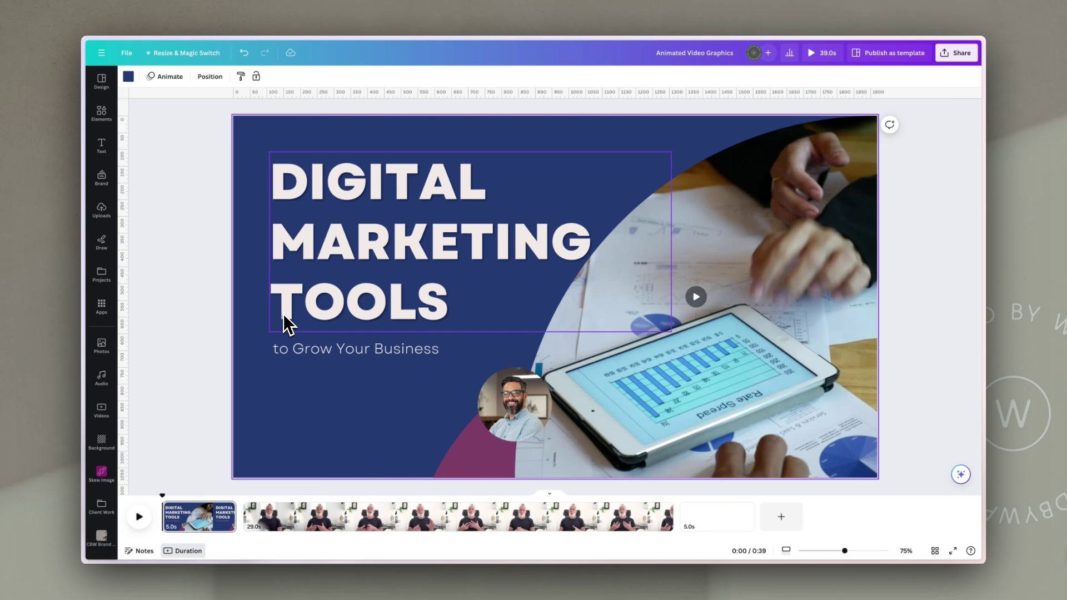
Delete the tablet video and its frame from the title page.
left_click(796, 170)
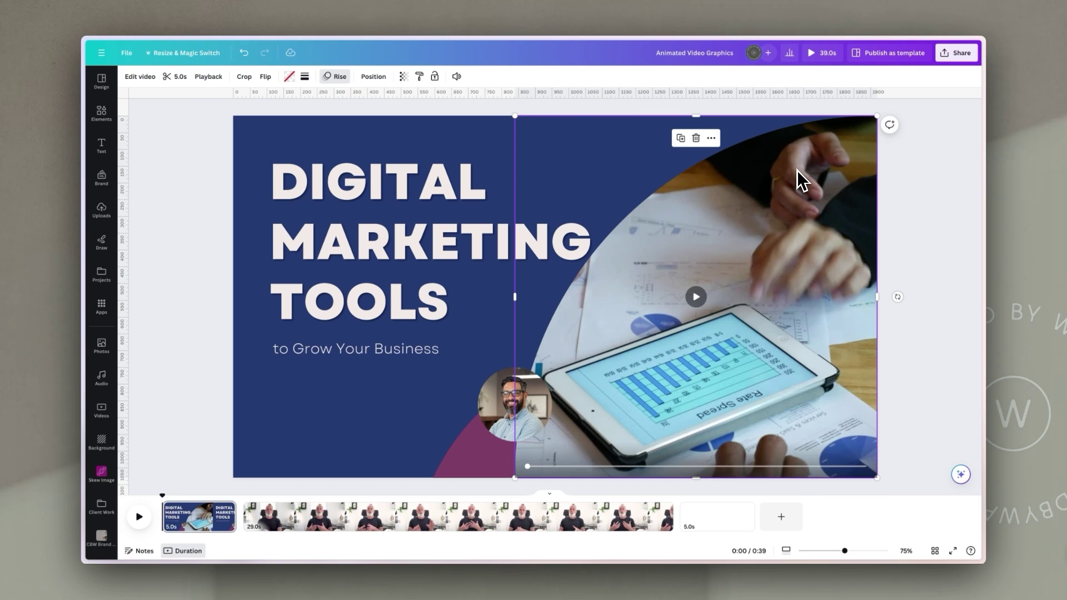
key("Delete")
key("Delete")
left_click(689, 401)
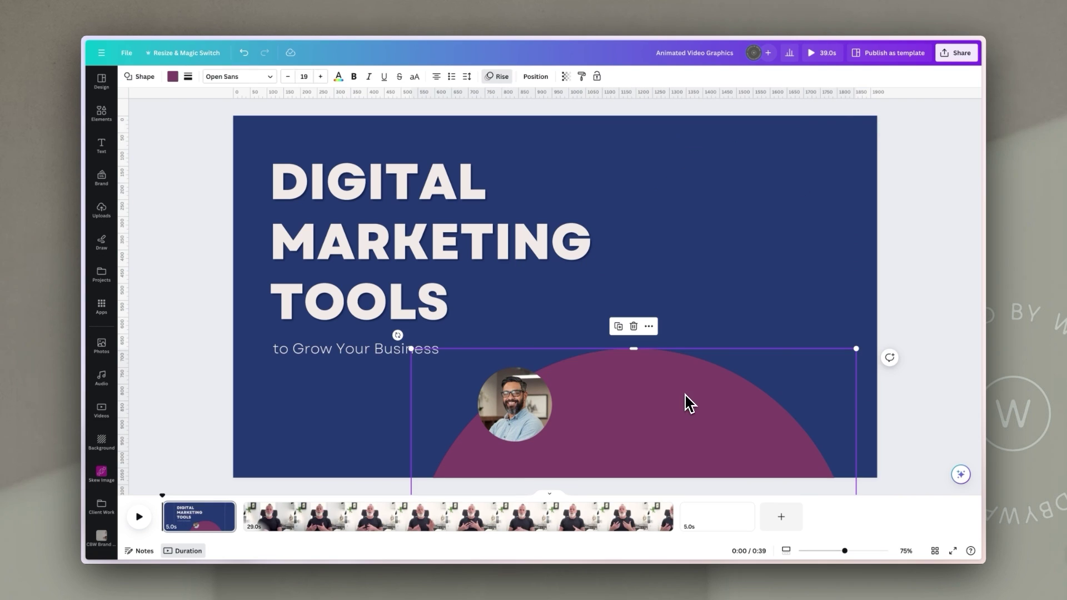
Enlarge the circular portrait photo to about 420 × 420 and move it to the page's upper-right area.
left_click(530, 422)
left_click_drag(552, 373, 616, 302)
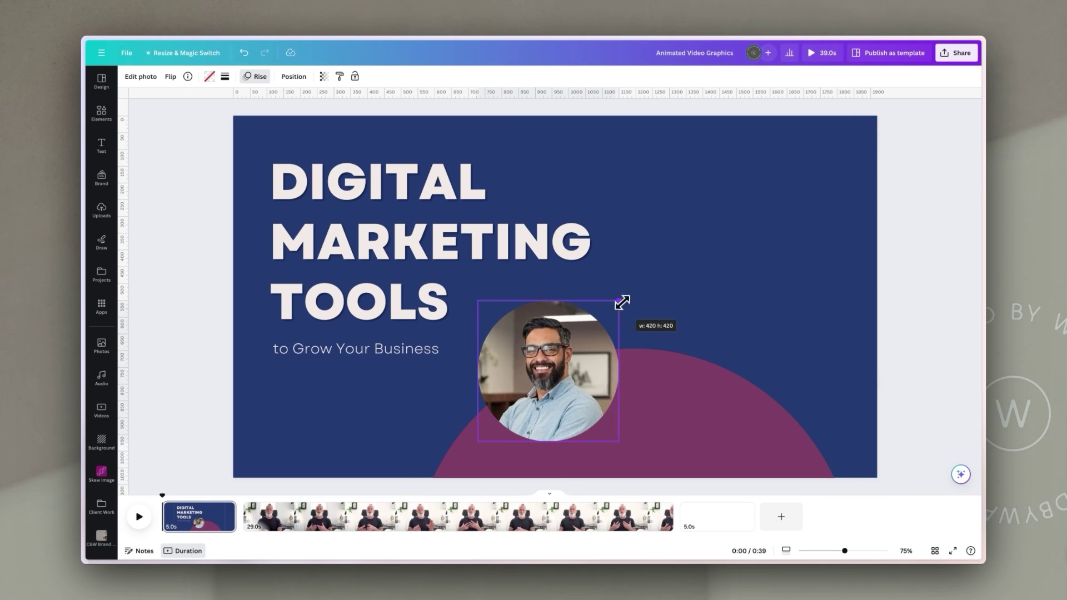
left_click_drag(558, 389, 752, 243)
Shrink the purple circle and place it partly behind the portrait photo, in the page's lower-right area.
left_click(488, 401)
left_click_drag(582, 433, 566, 222)
left_click_drag(399, 146, 627, 382)
left_click_drag(715, 400, 687, 257)
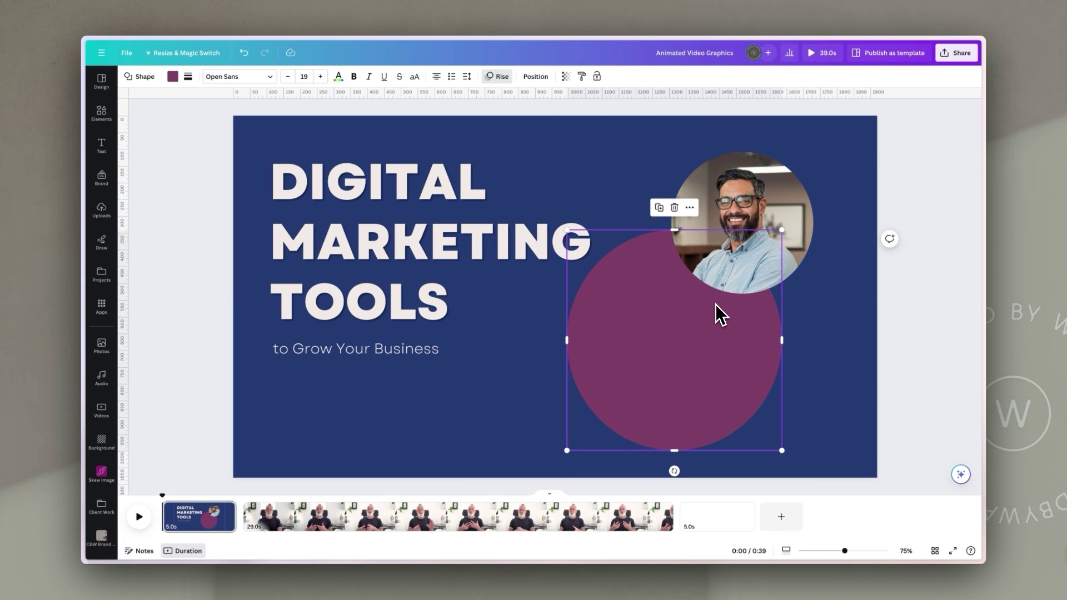
Duplicate the purple circle, shrink the copy to less than half size, and place it at the portrait photo's lower-right edge.
left_click_drag(714, 341, 829, 348)
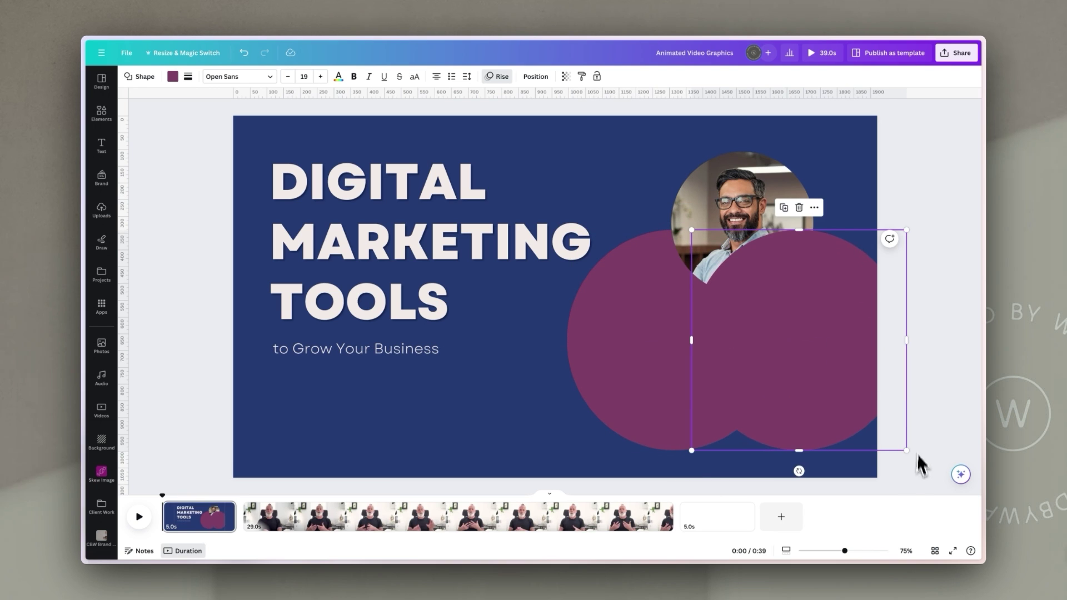
left_click_drag(907, 450, 802, 307)
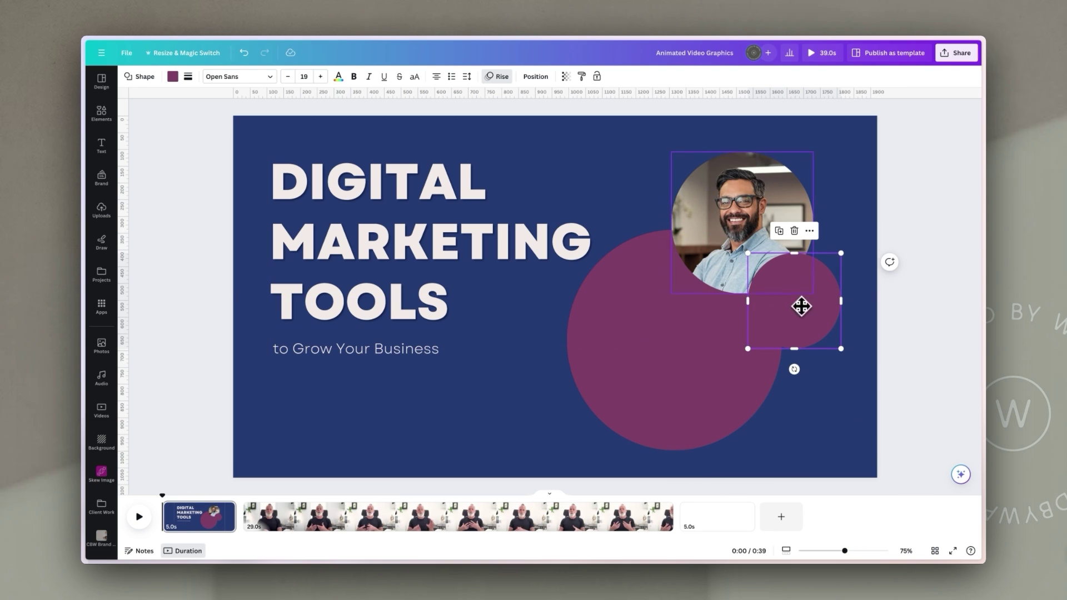
left_click(173, 77)
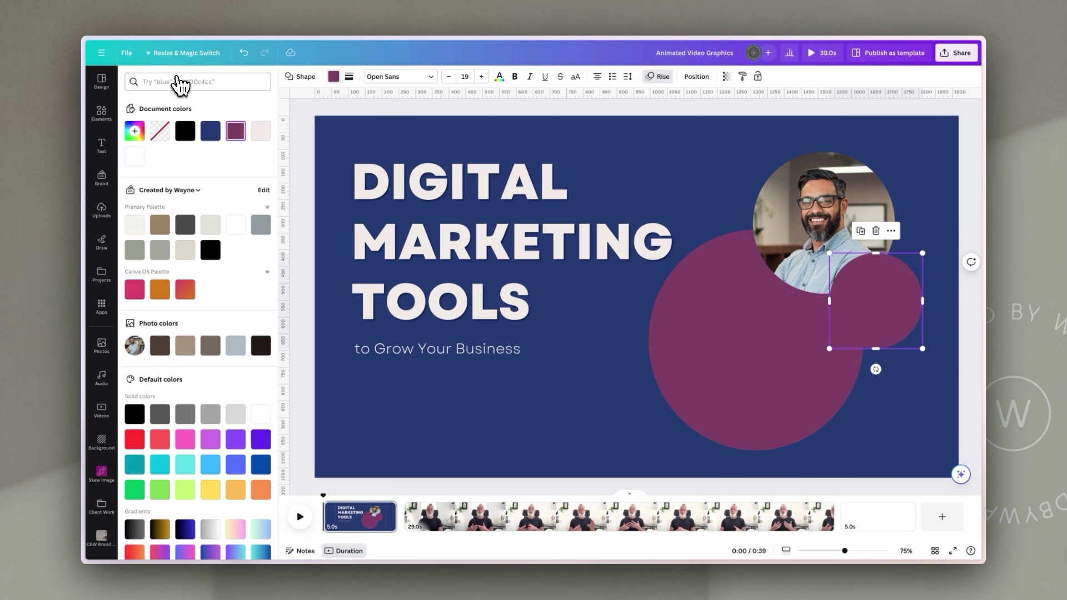
key("Escape")
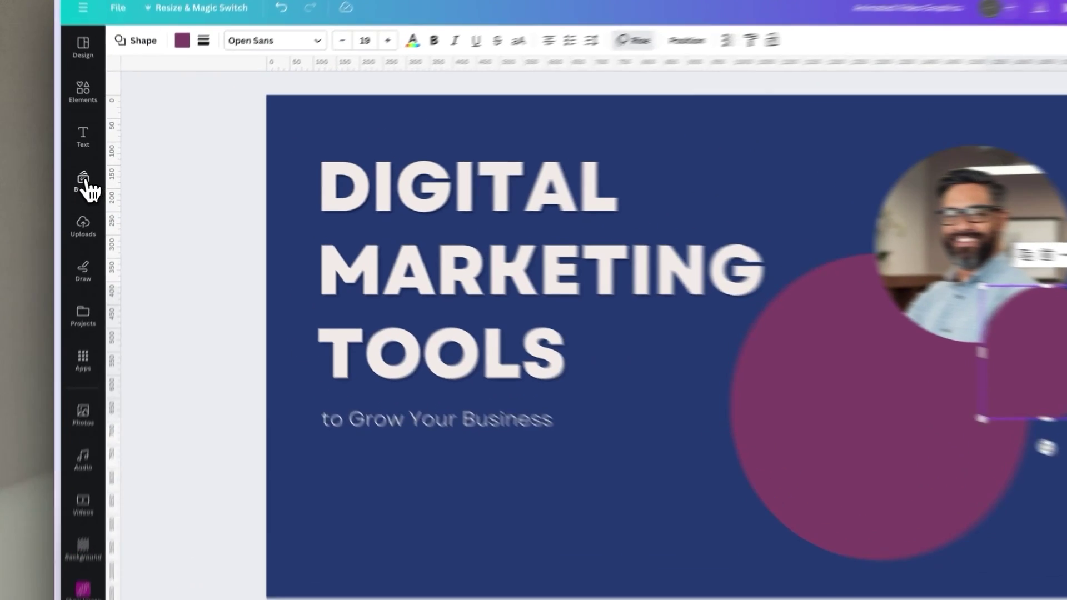
Shuffle the brand kit's Primary Palette over the title page until it has a dark grey background and black circles.
left_click(103, 180)
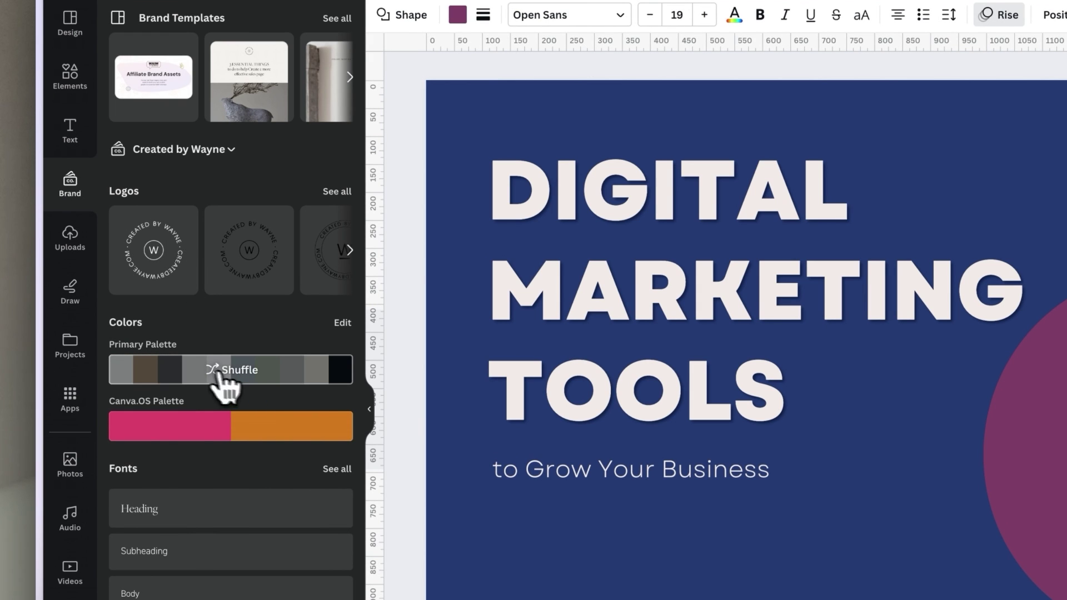
left_click(239, 380)
left_click(239, 381)
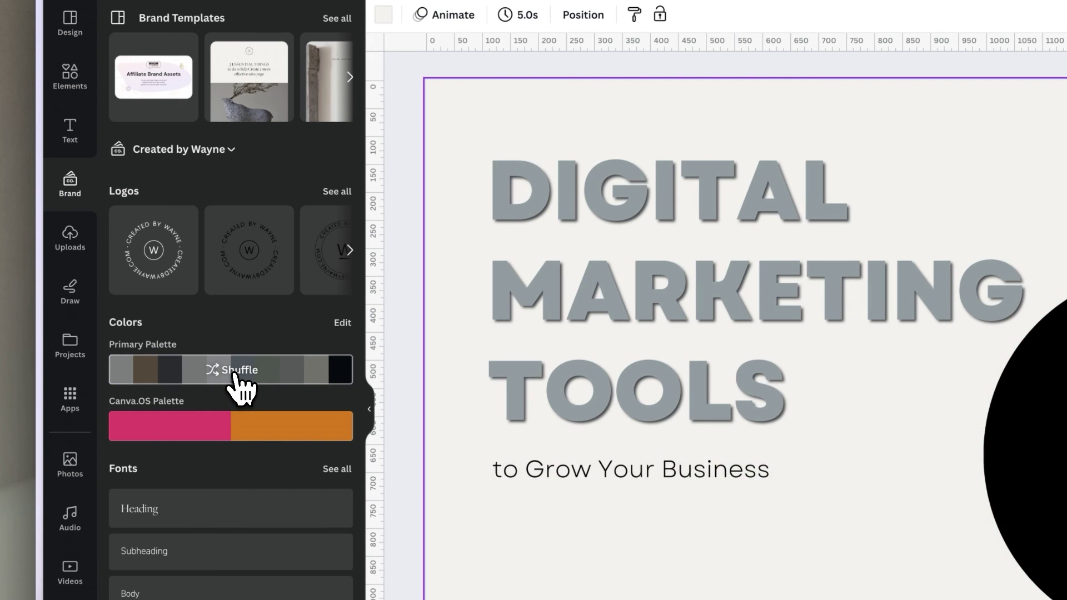
left_click(239, 381)
left_click(239, 381)
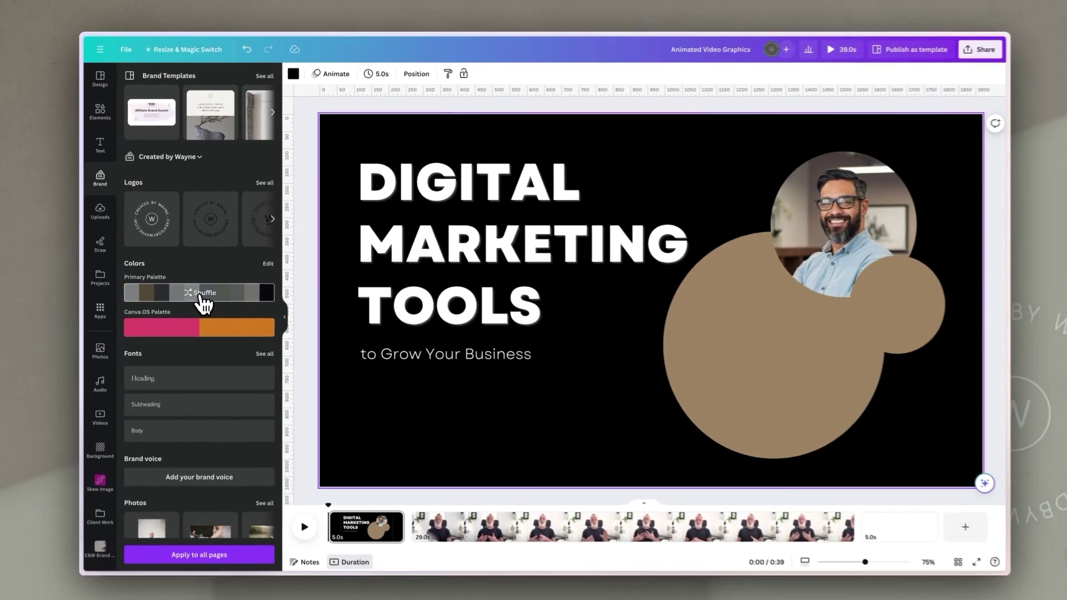
left_click(201, 298)
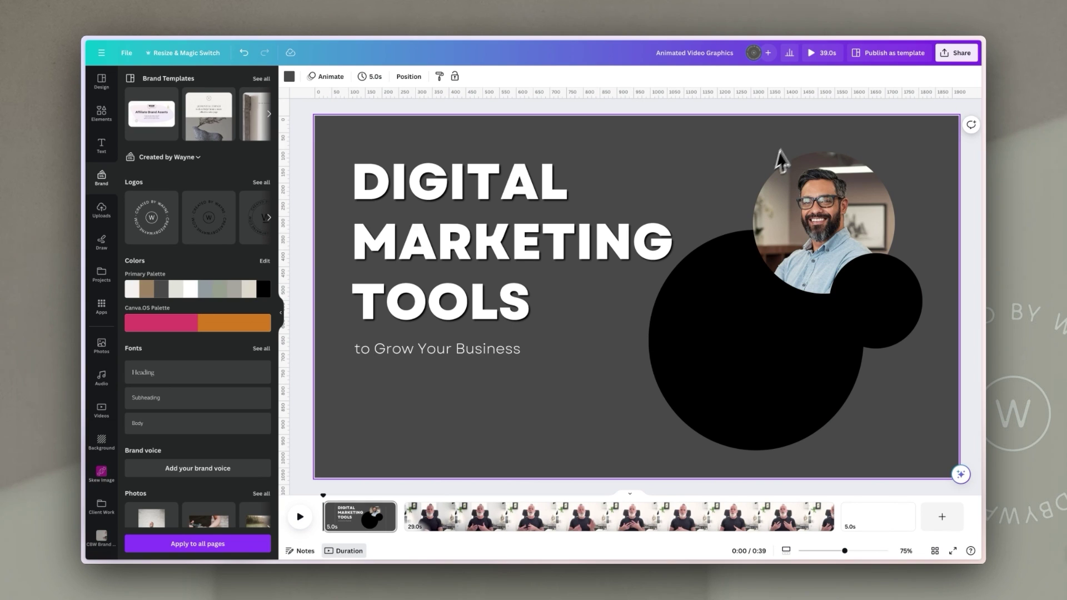
Recolour the small circle light grey and the large circle brown, using the brand's Primary Palette.
left_click(908, 316)
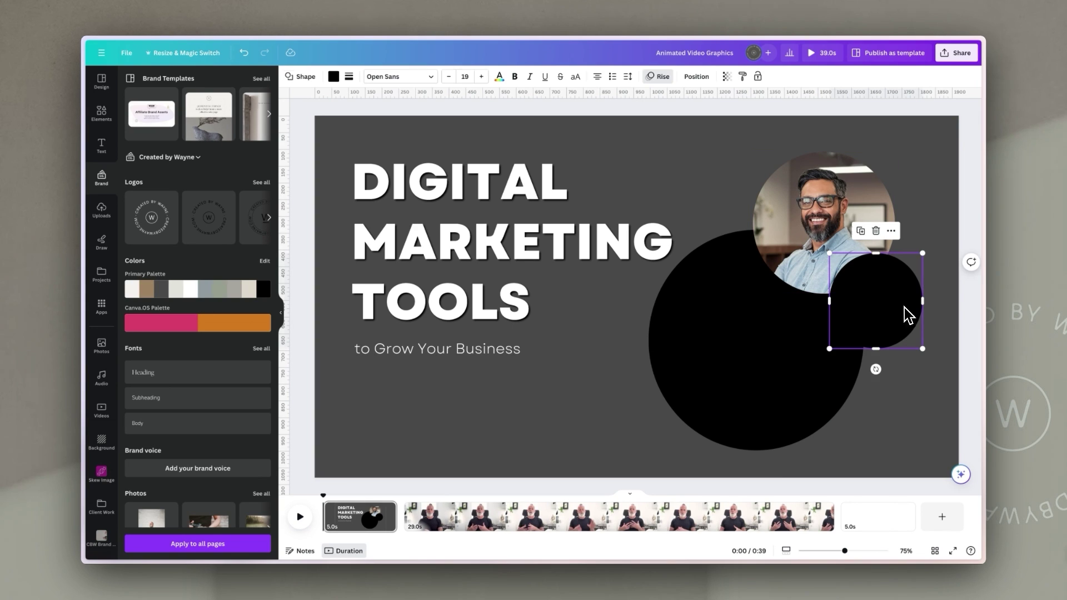
left_click(334, 77)
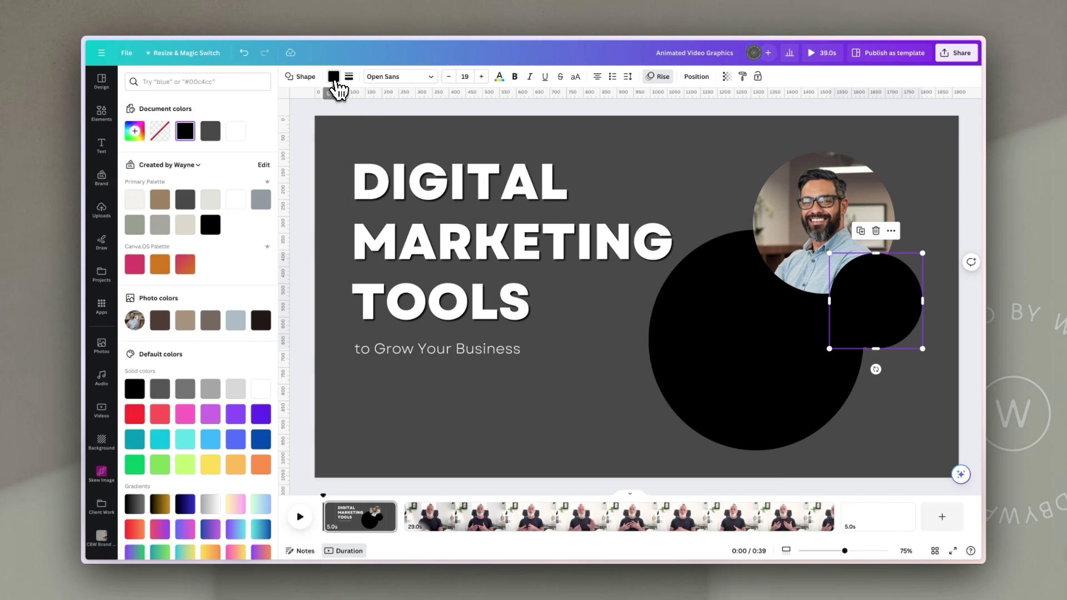
left_click(211, 203)
left_click(652, 340)
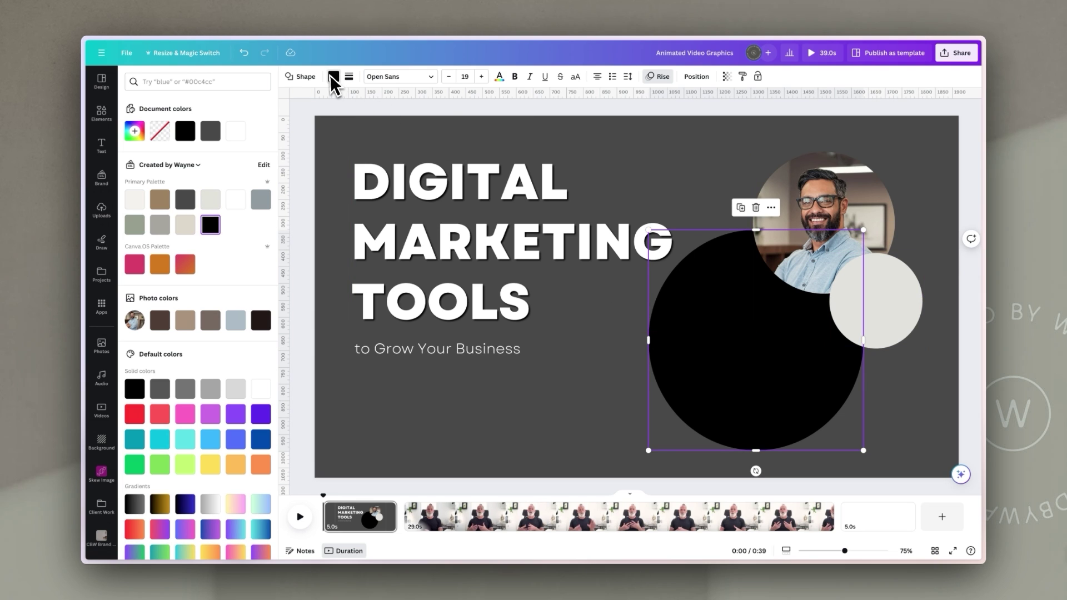
left_click(159, 199)
Replace the circular portrait with the brand assets photo of the man holding a hat.
left_click(853, 219)
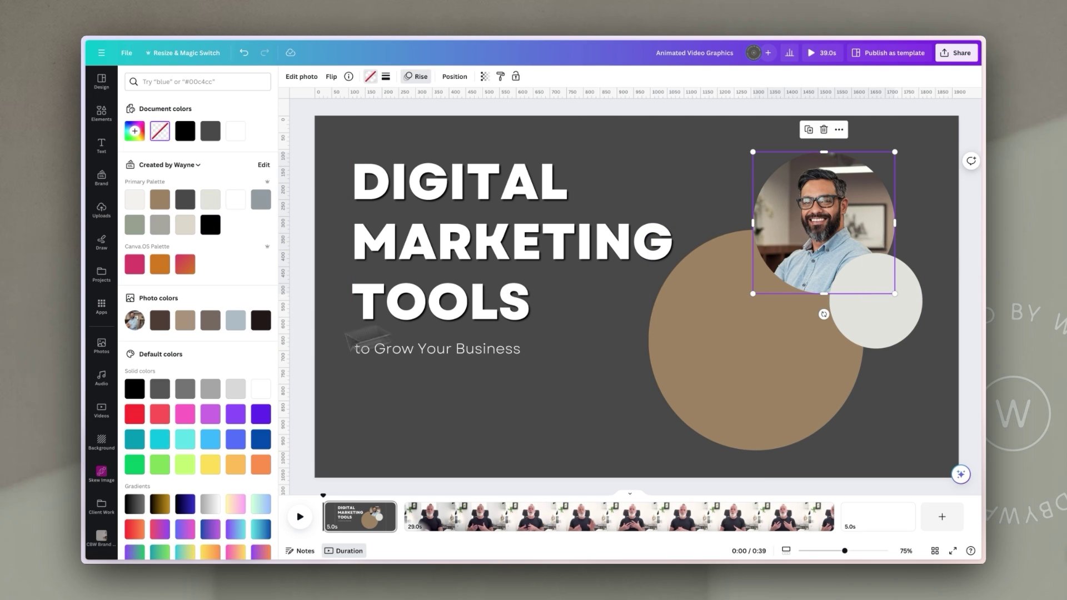
left_click(103, 544)
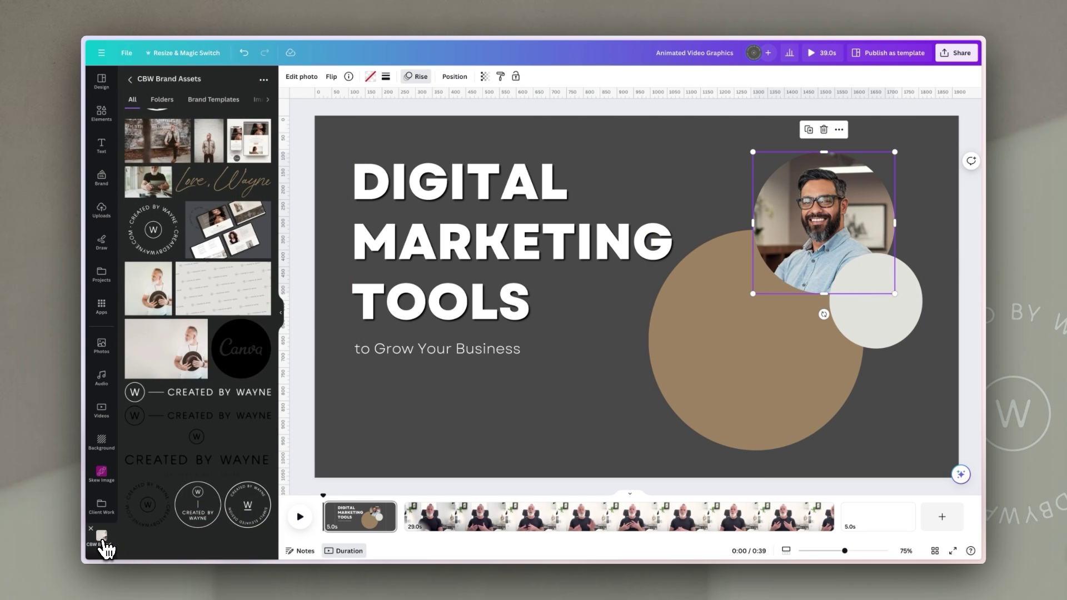
scroll(201, 448, "down", 1)
left_click_drag(165, 337, 842, 228)
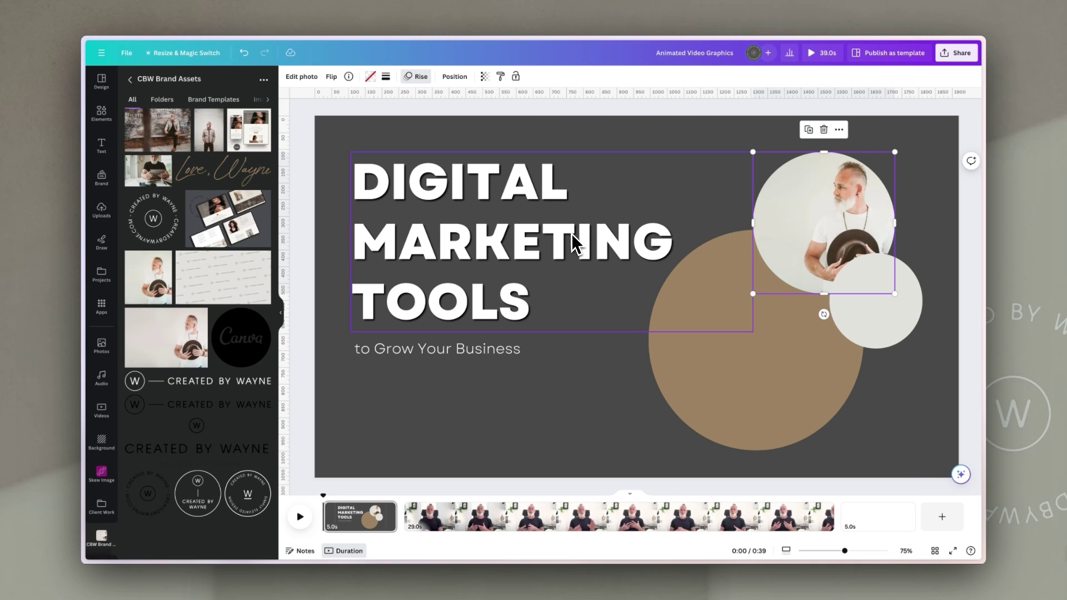
Set the title's font to Poppins Bold and tighten its line spacing.
left_click(503, 250)
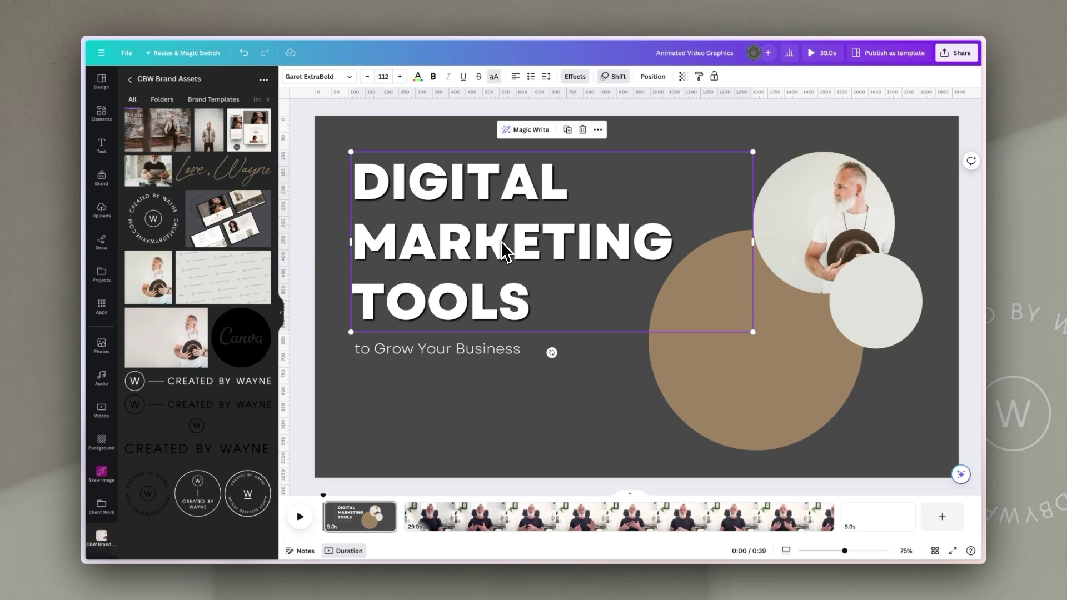
left_click(350, 81)
left_click(148, 151)
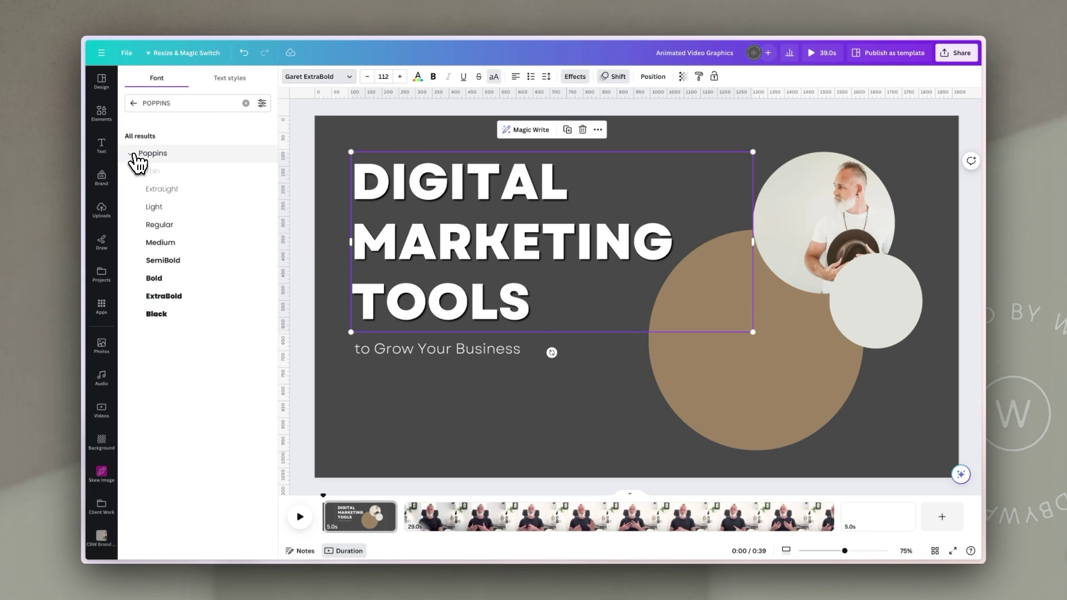
left_click(156, 277)
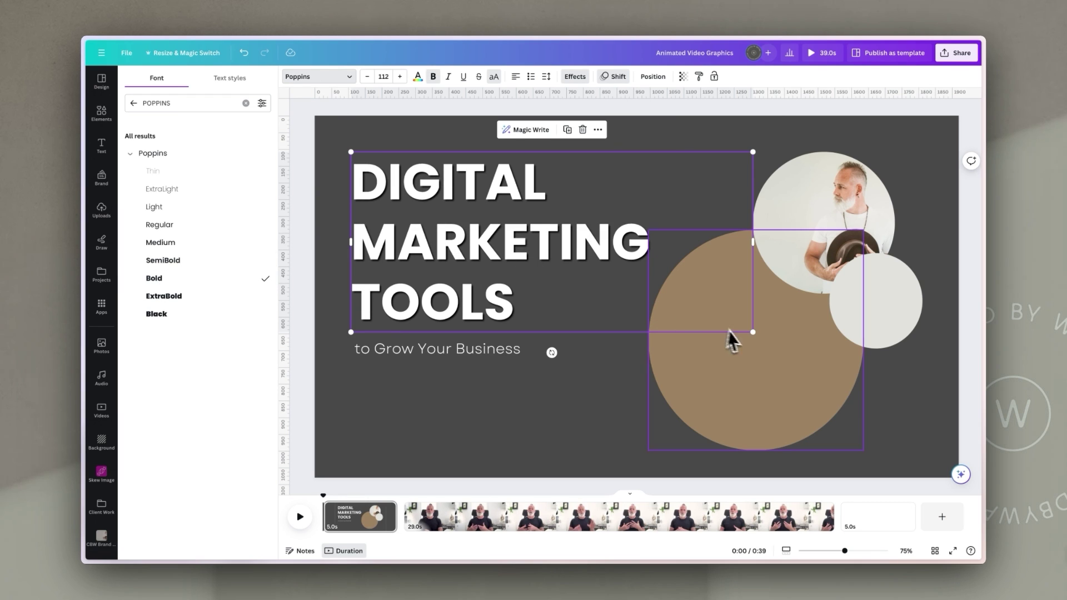
left_click(546, 78)
left_click_drag(582, 137, 573, 137)
Change the subtitle's font to Poppins, enlarge it slightly, and move both the subtitle and the title lower on the page.
left_click(424, 351)
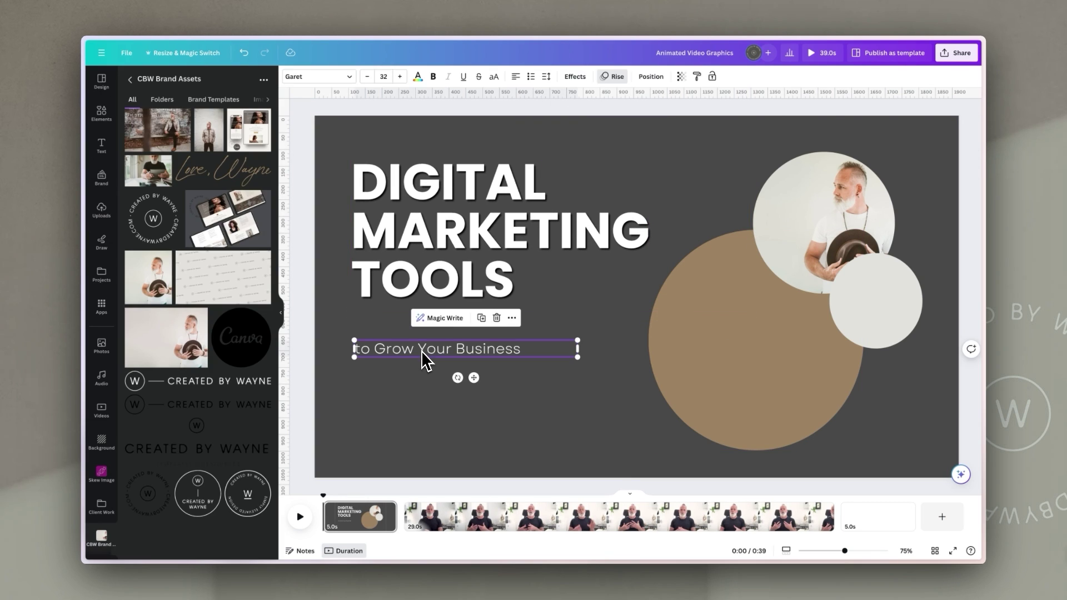
left_click(342, 78)
left_click(156, 154)
left_click_drag(576, 360, 615, 365)
left_click_drag(477, 355, 475, 382)
left_click_drag(469, 242, 468, 290)
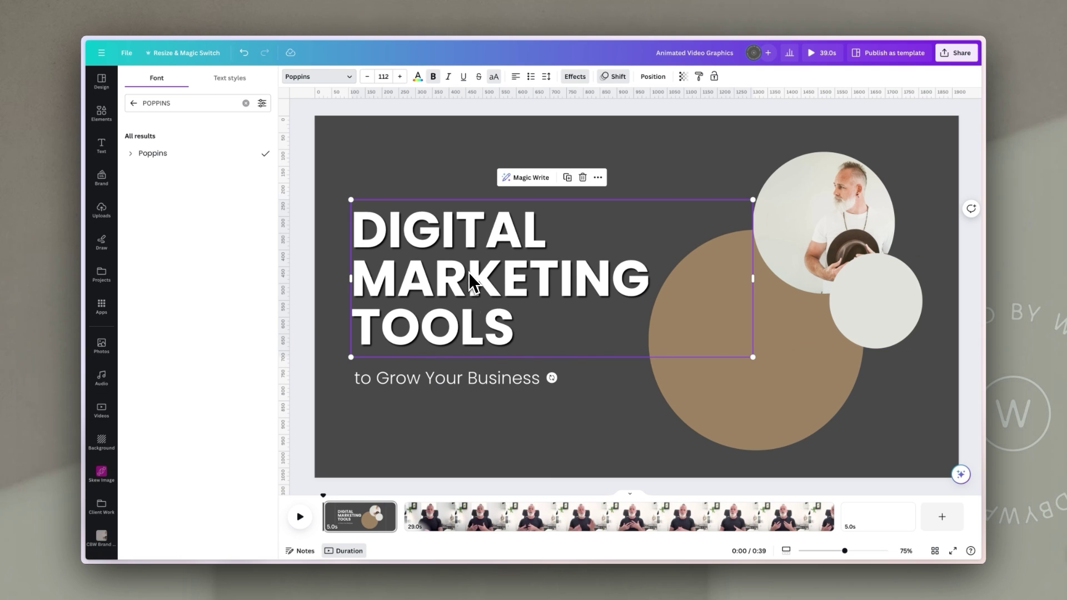
Retype the title as "STARTING MY YOUTUBE CHANNEL" and the subtitle as "A FEW KEY CONSIDERATIONS", then enlarge both together and move them up slightly.
double_click(501, 252)
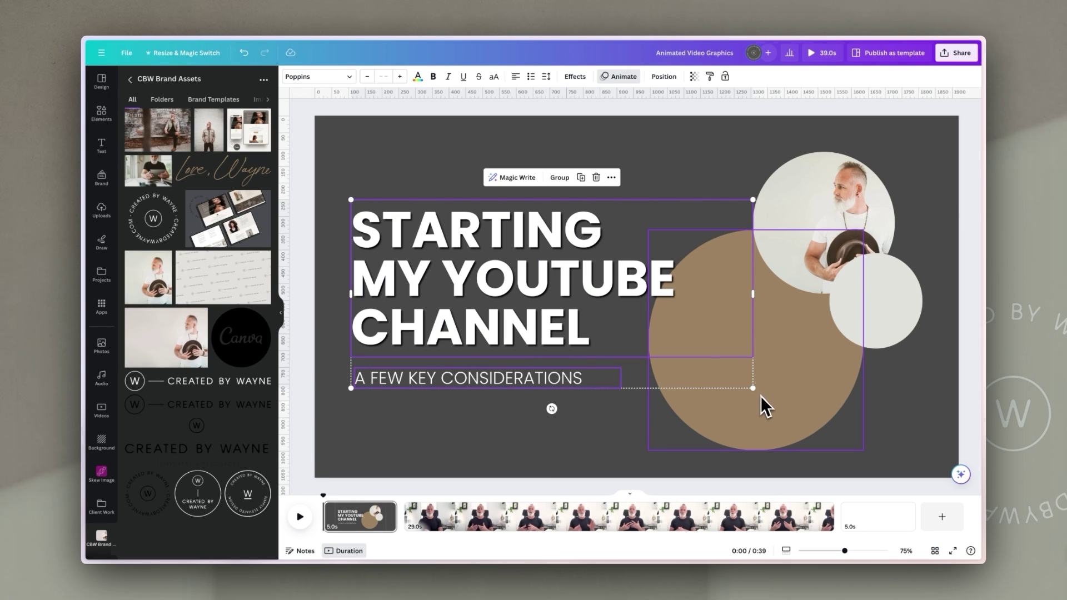
left_click_drag(753, 388, 803, 408)
left_click_drag(573, 312, 571, 283)
Add the white horizontal Created by Wayne logo from the brand assets, shrunk and placed in the title page's lower-right area.
left_click(238, 383)
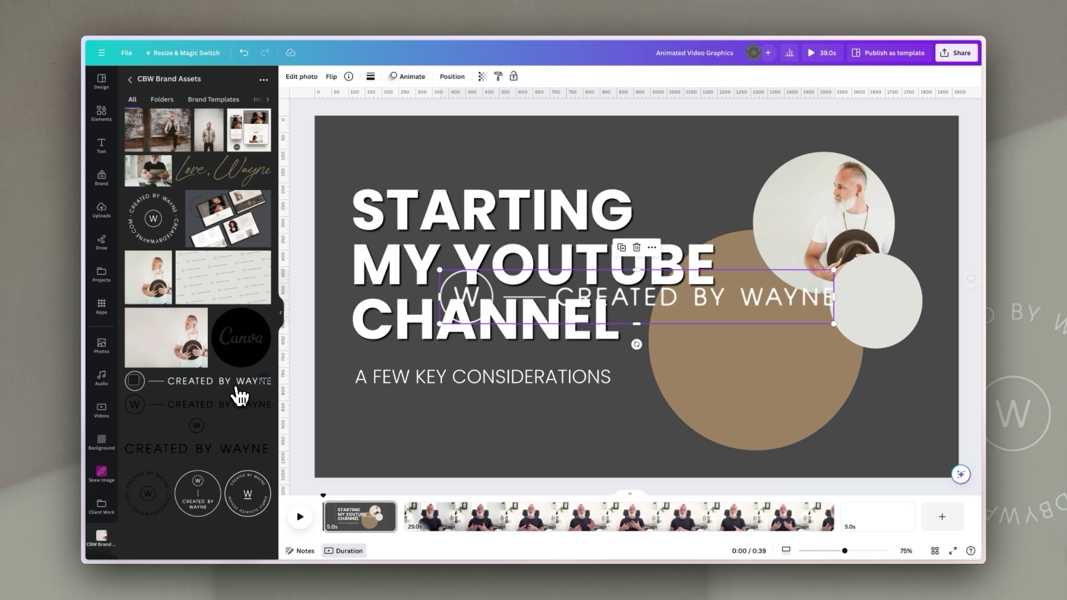
left_click_drag(836, 332, 845, 444)
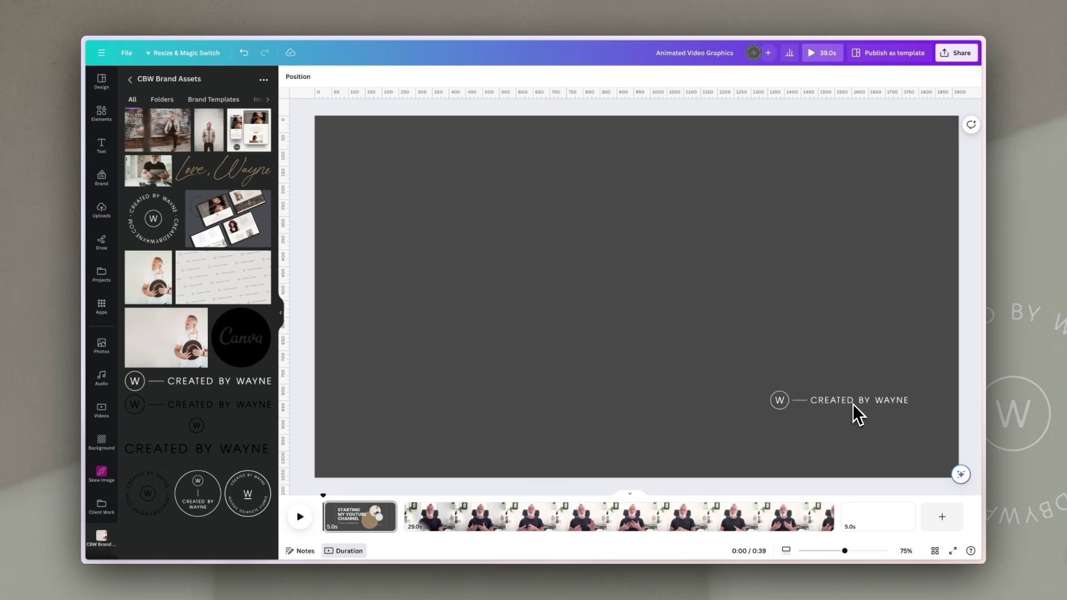
Preview the title page's animation and shorten the page's duration to 3.3 seconds.
key("space")
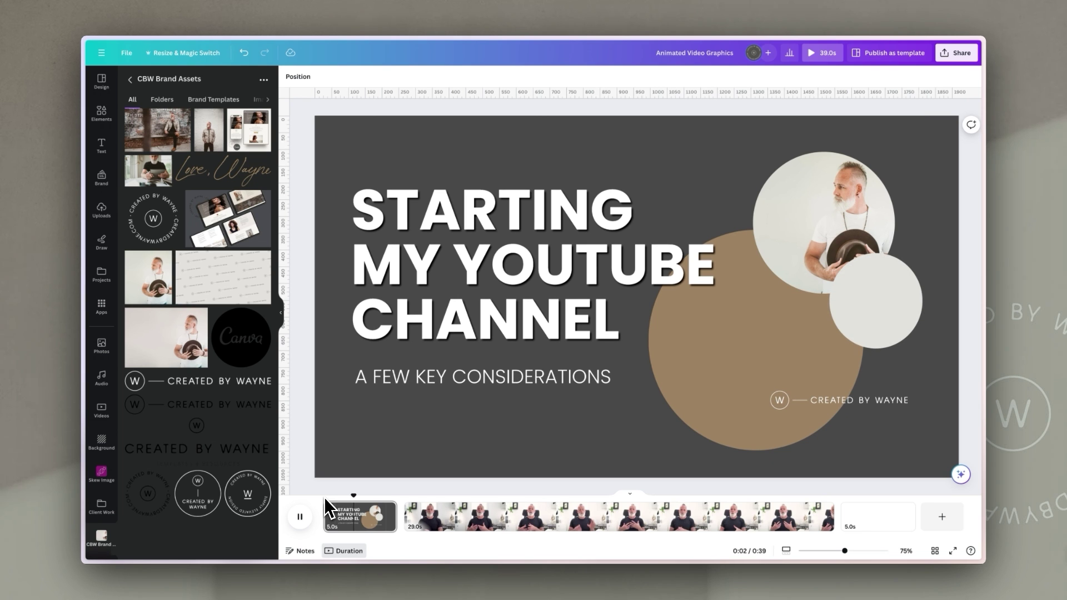
key("space")
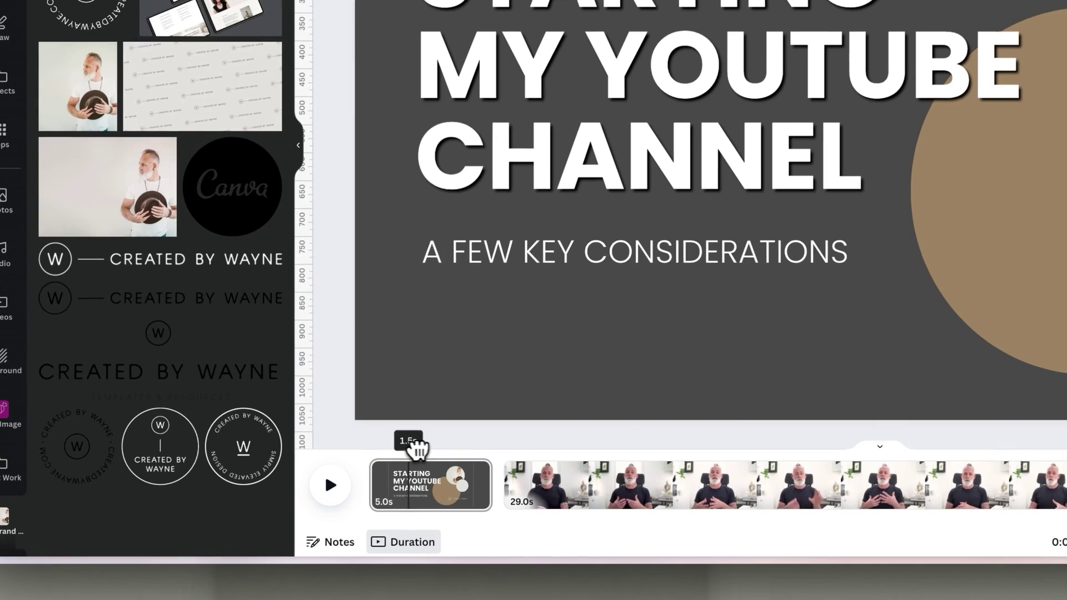
left_click_drag(374, 495, 338, 496)
left_click_drag(395, 449, 452, 448)
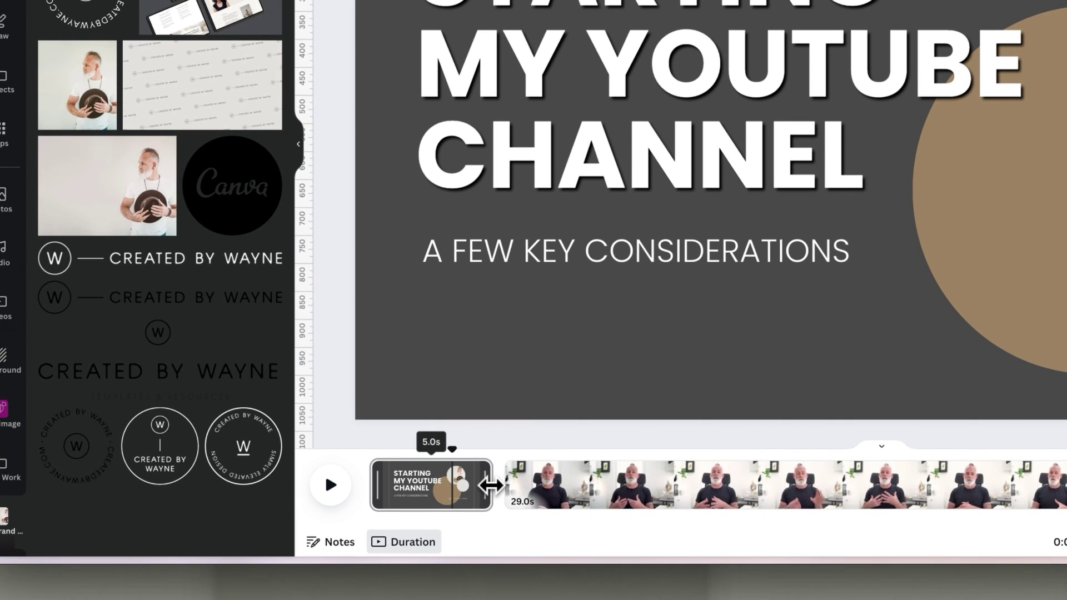
left_click_drag(489, 485, 371, 449)
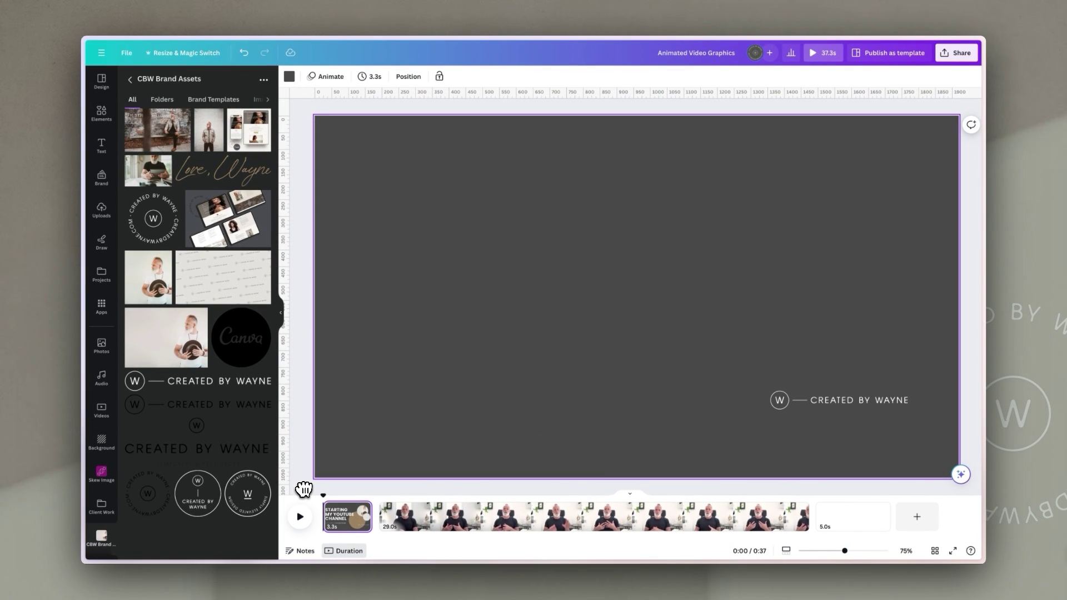
Add a 0.3-second Dissolve transition between the title page and the talking-head clip, and preview it.
left_click(394, 525)
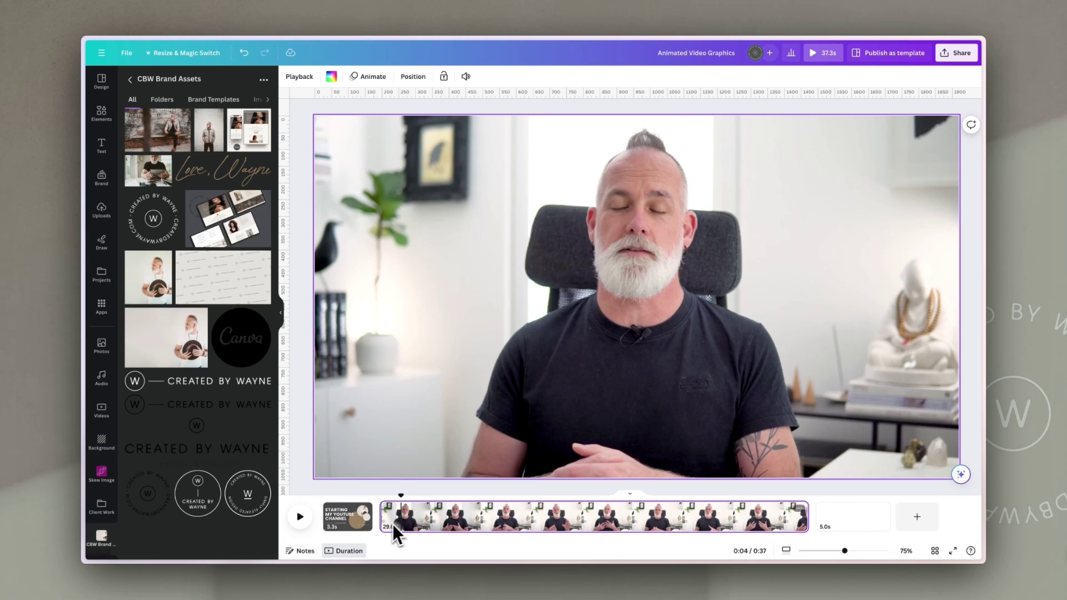
left_click(359, 525)
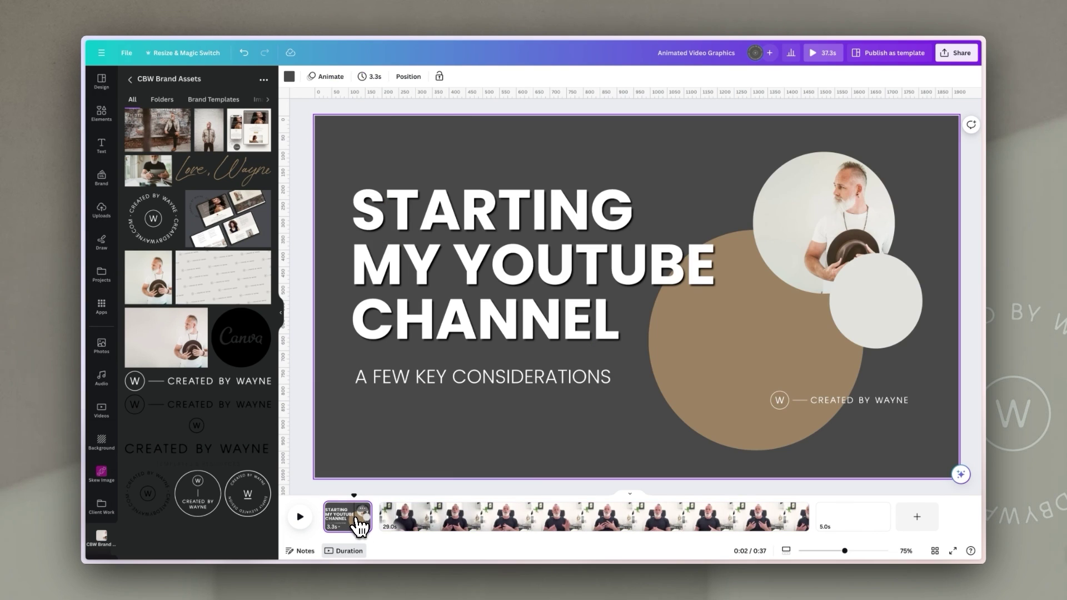
left_click(405, 528)
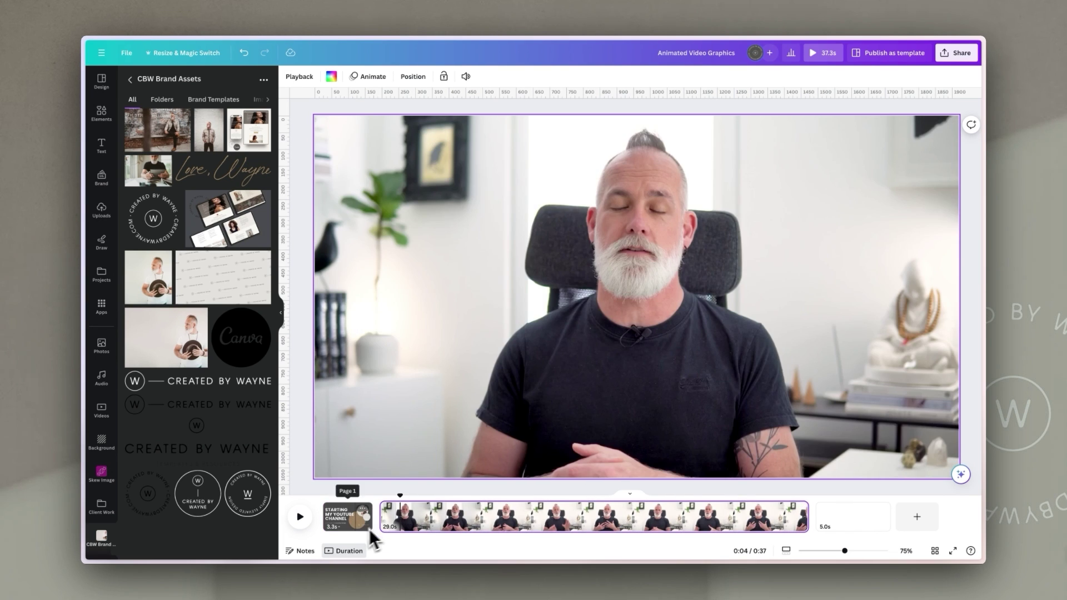
left_click(381, 525)
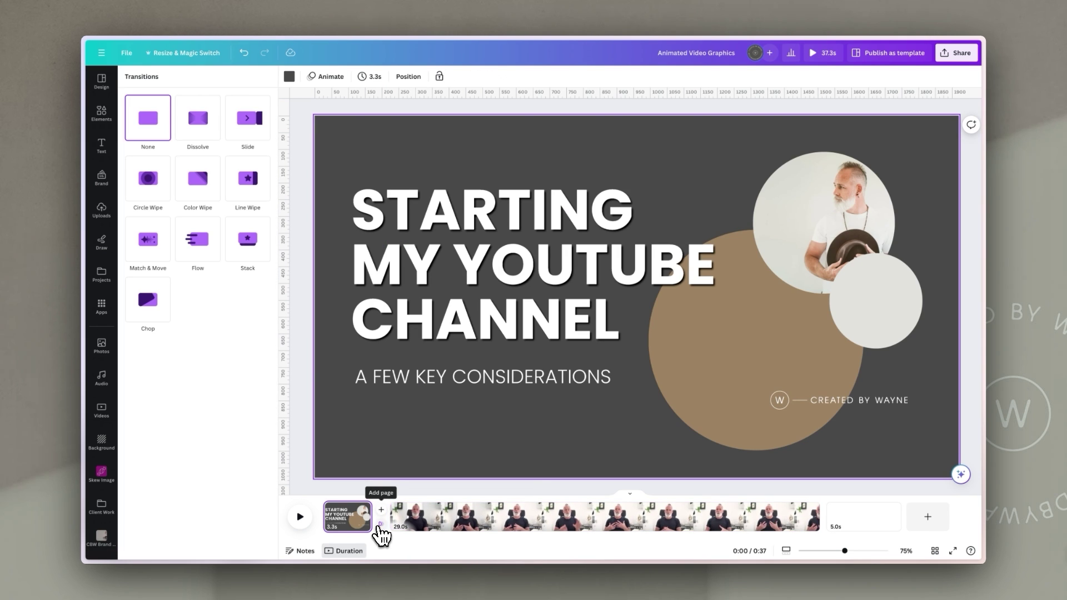
left_click(206, 134)
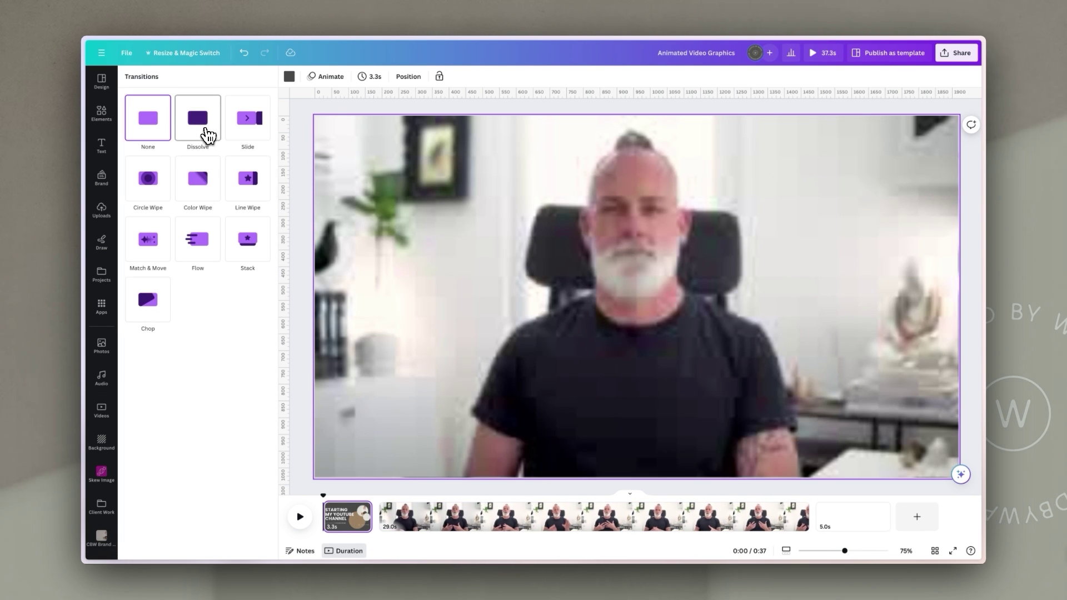
left_click(207, 134)
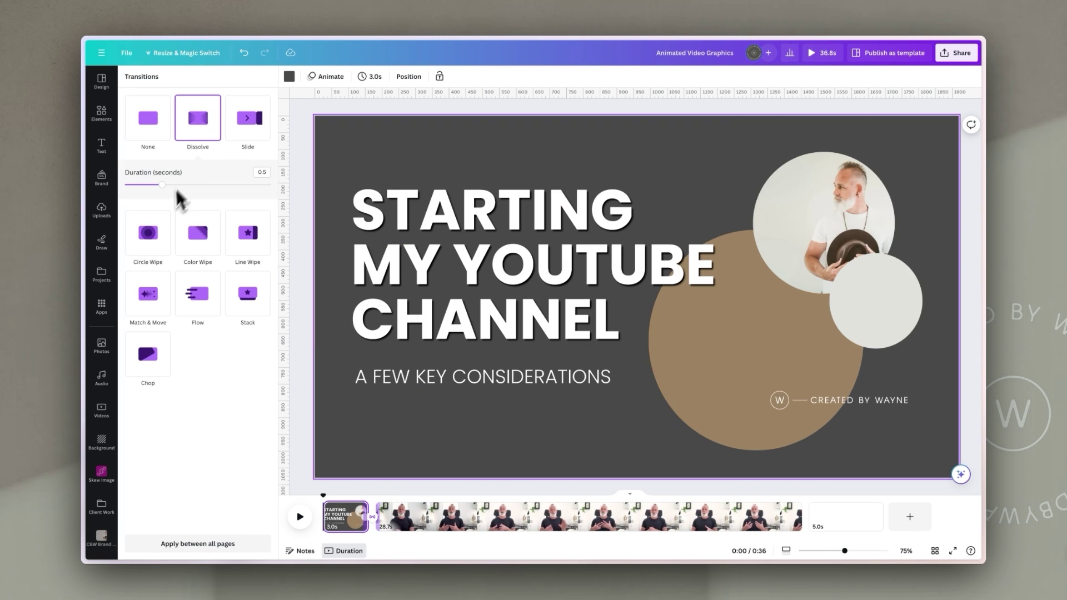
left_click(146, 186)
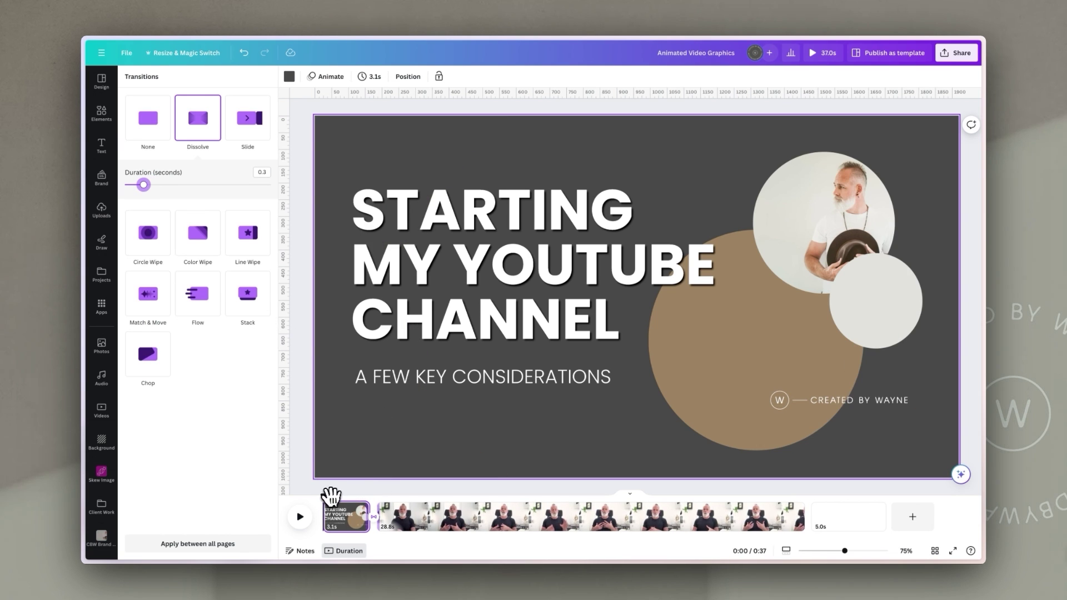
key("space")
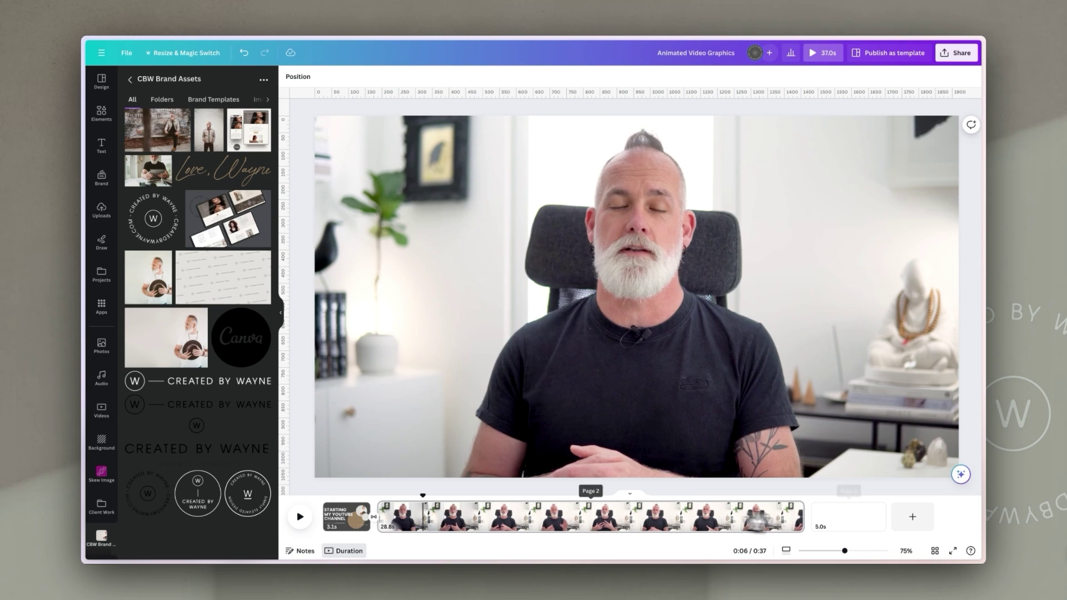
Set the blank last page's background to the dark grey from the brand's Primary Palette.
left_click(861, 533)
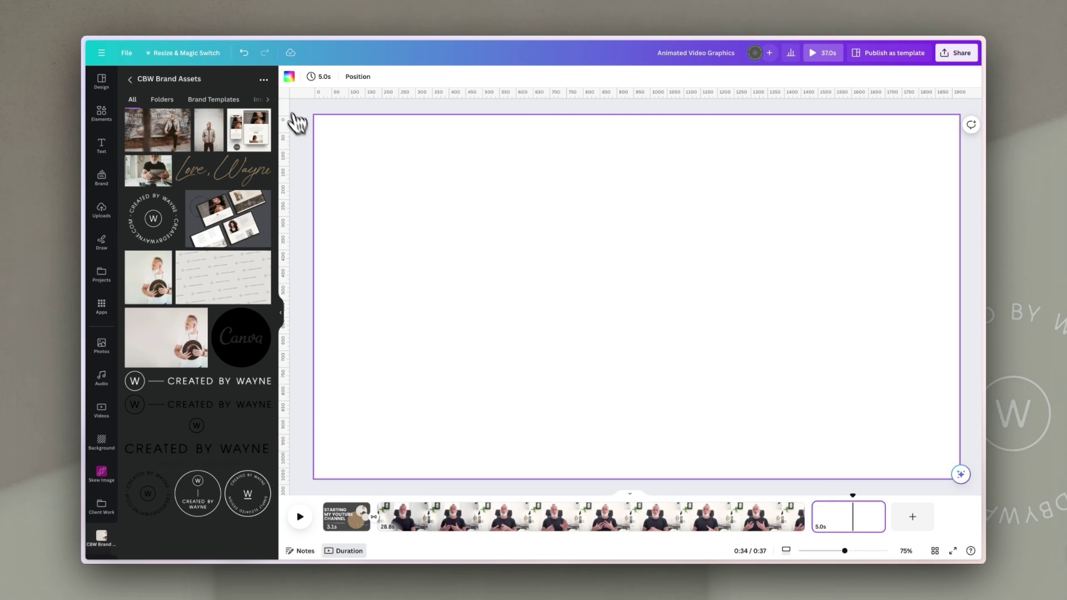
left_click(290, 77)
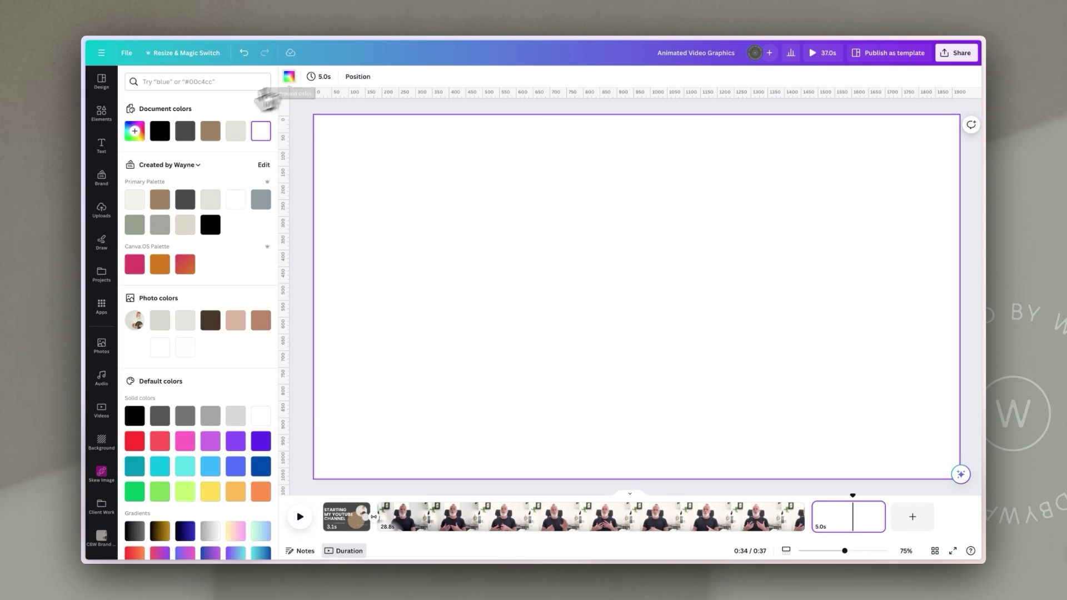
left_click(185, 198)
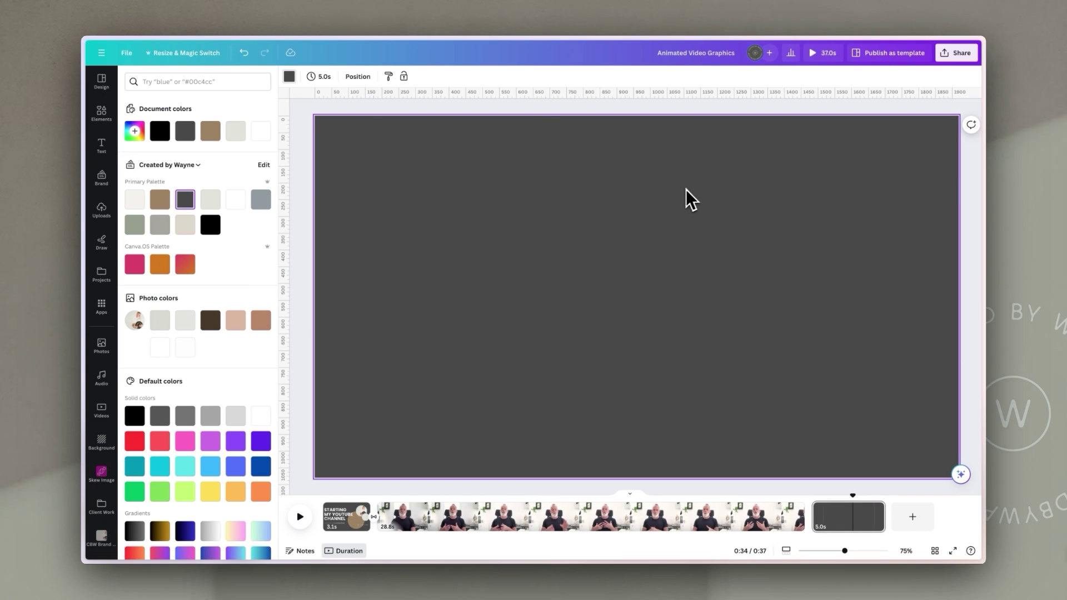
Add the white circular Created by Wayne logo to the last page, shrink it to about 60%, and place it left of centre.
left_click(101, 537)
left_click(162, 218)
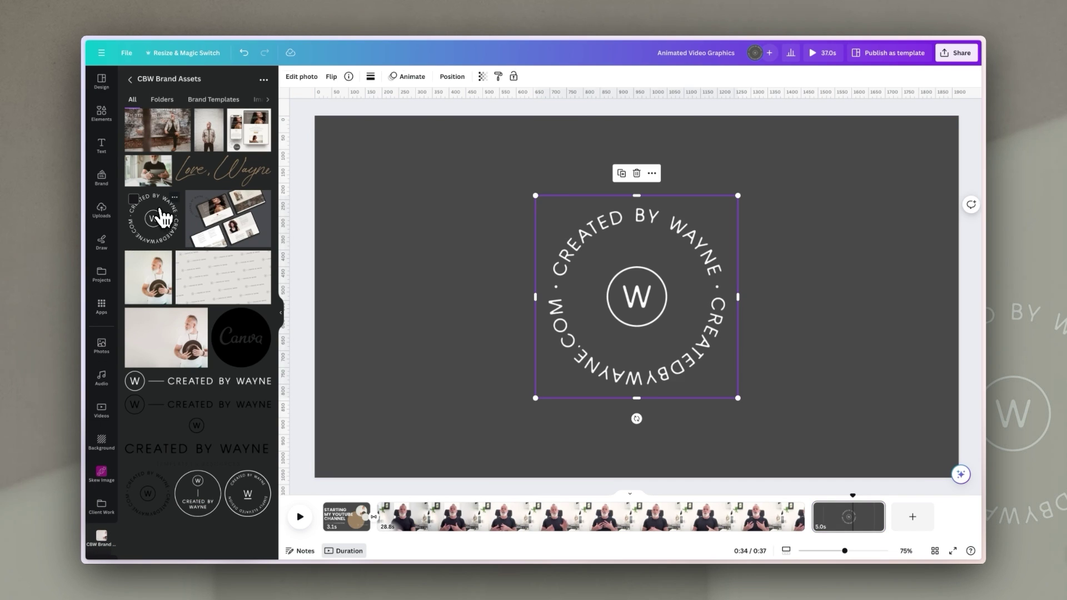
left_click_drag(740, 399, 646, 326)
left_click_drag(613, 231, 507, 266)
Apply the Succession photo animation to the circular logo, playing on enter.
left_click(408, 76)
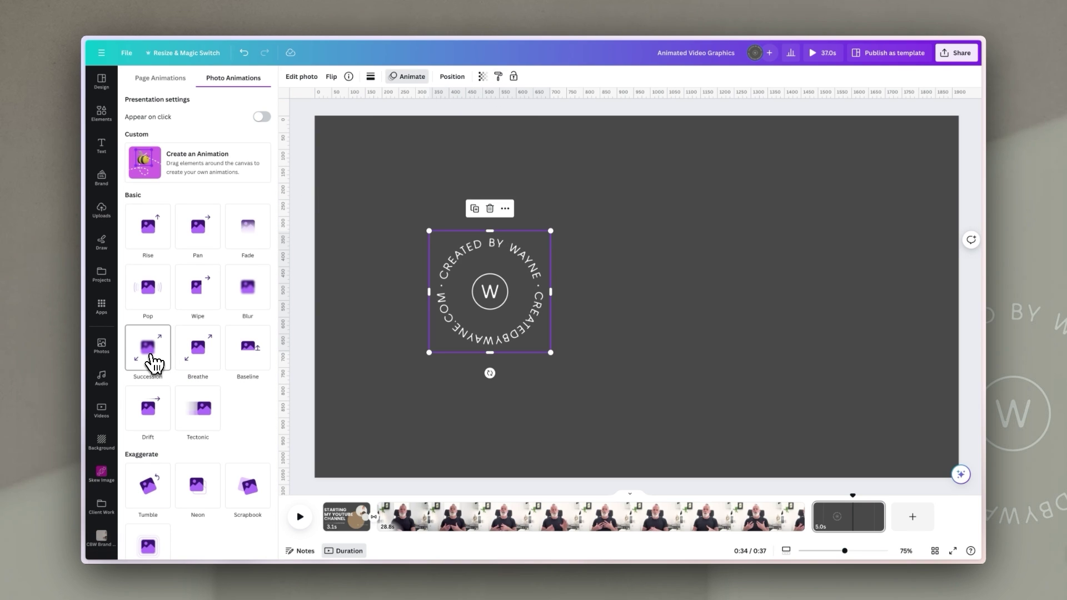
left_click(154, 362)
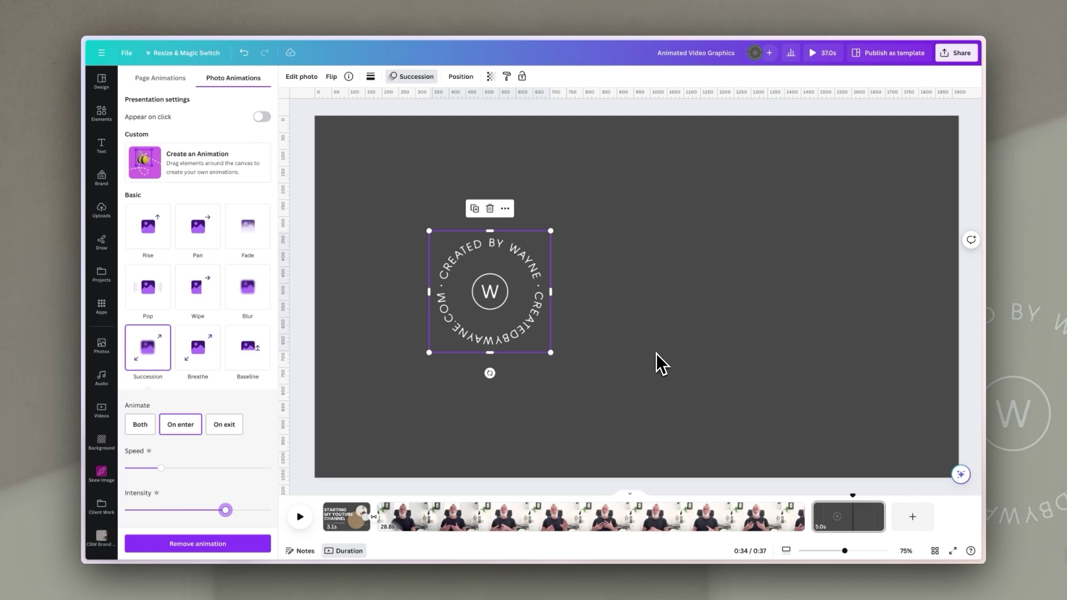
left_click(656, 355)
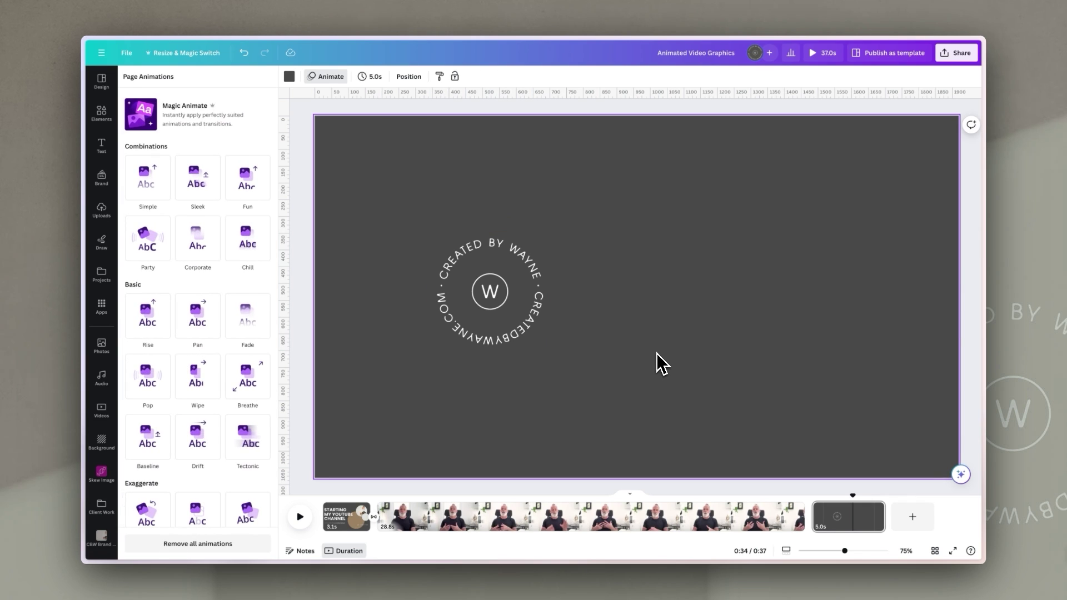
Draw a white vertical line about 720 px tall in the centre of the last page, right of the circular logo.
key("l")
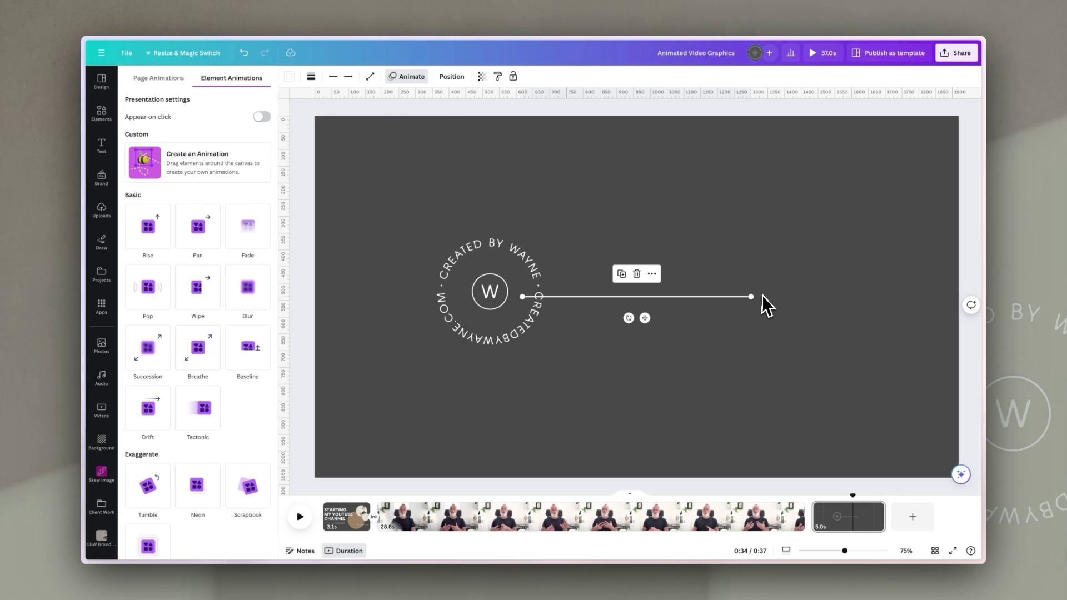
left_click_drag(750, 297, 522, 149)
left_click_drag(522, 210, 647, 235)
left_click_drag(638, 322, 639, 423)
left_click_drag(639, 303, 638, 284)
left_click(732, 296)
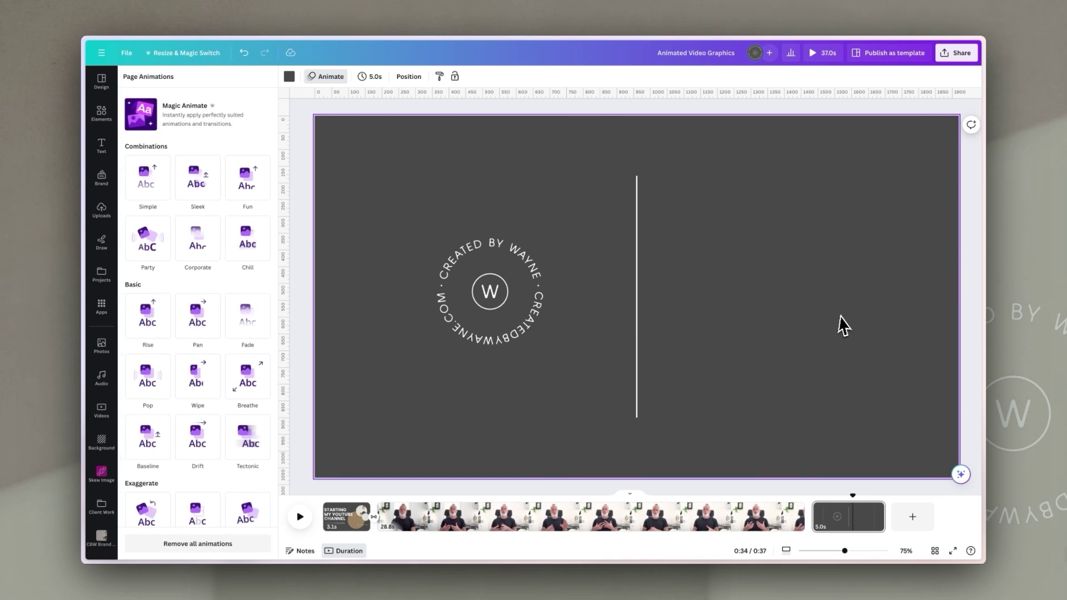
Add the text CREATEDBYWAYNE.COM at font size 30 to the last page and place it right of the vertical line, level with the logo.
key("t")
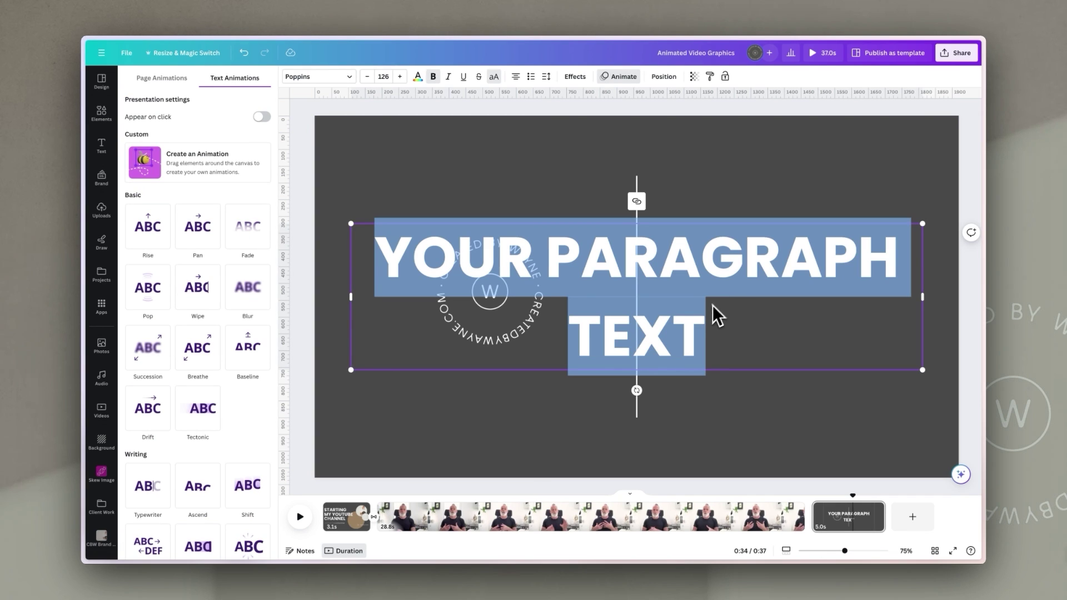
type("CR")
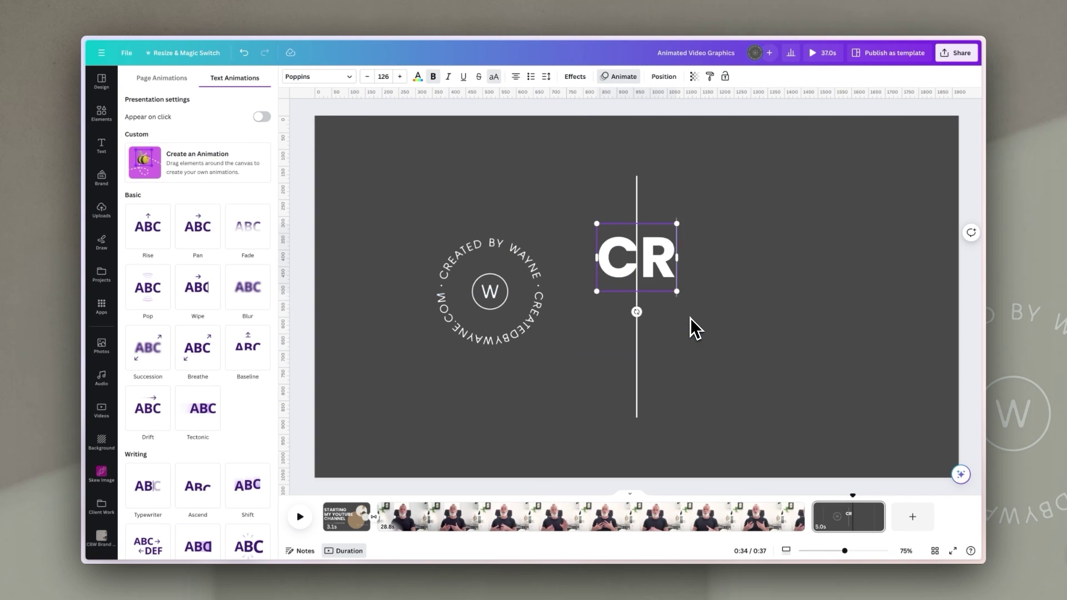
type("EATEDBYWAYNE.COM")
left_click(383, 76)
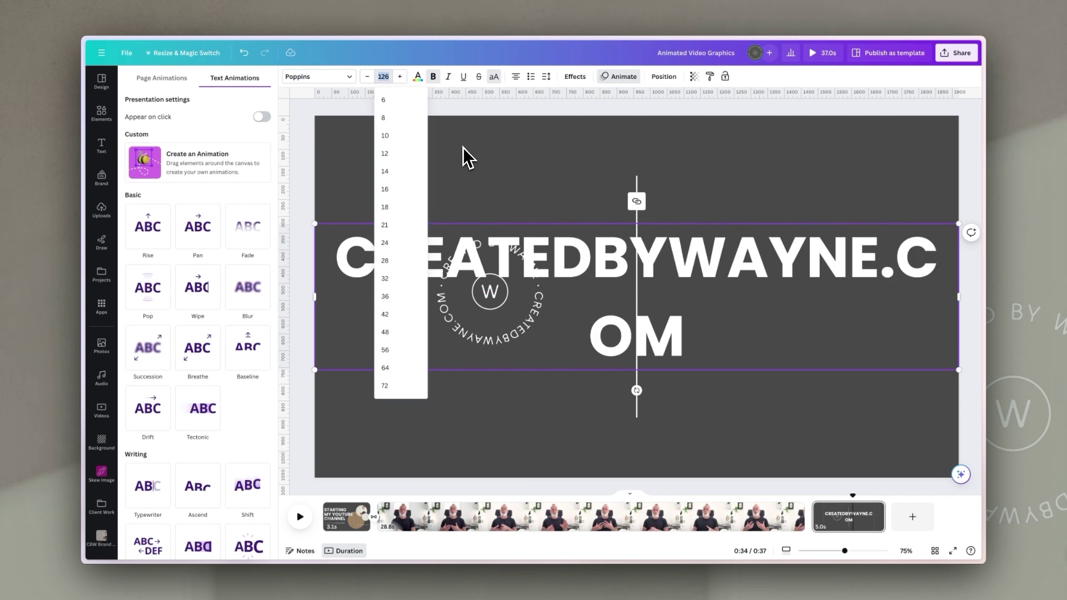
type("30")
key("Return")
key("Escape")
left_click_drag(695, 235, 827, 293)
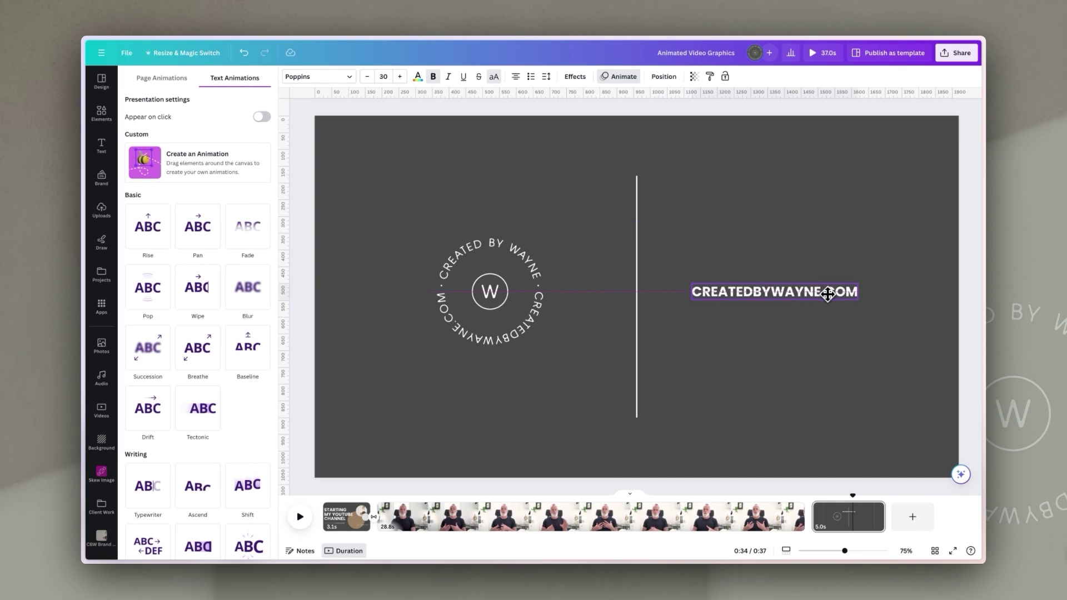
Apply the Wipe animation to the vertical line on enter, with its direction set to left.
left_click(637, 200)
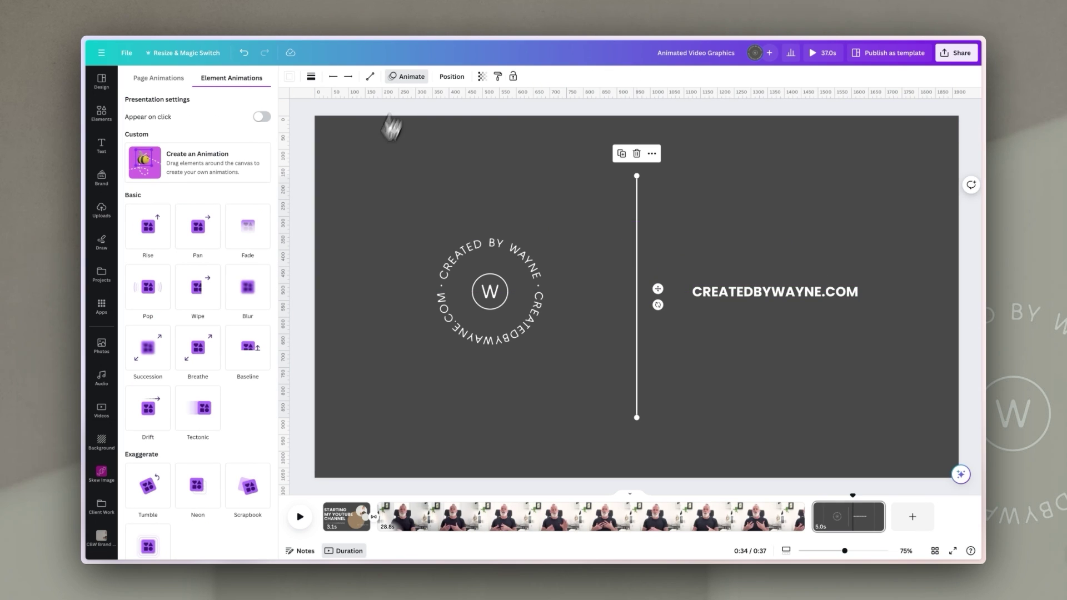
left_click(200, 297)
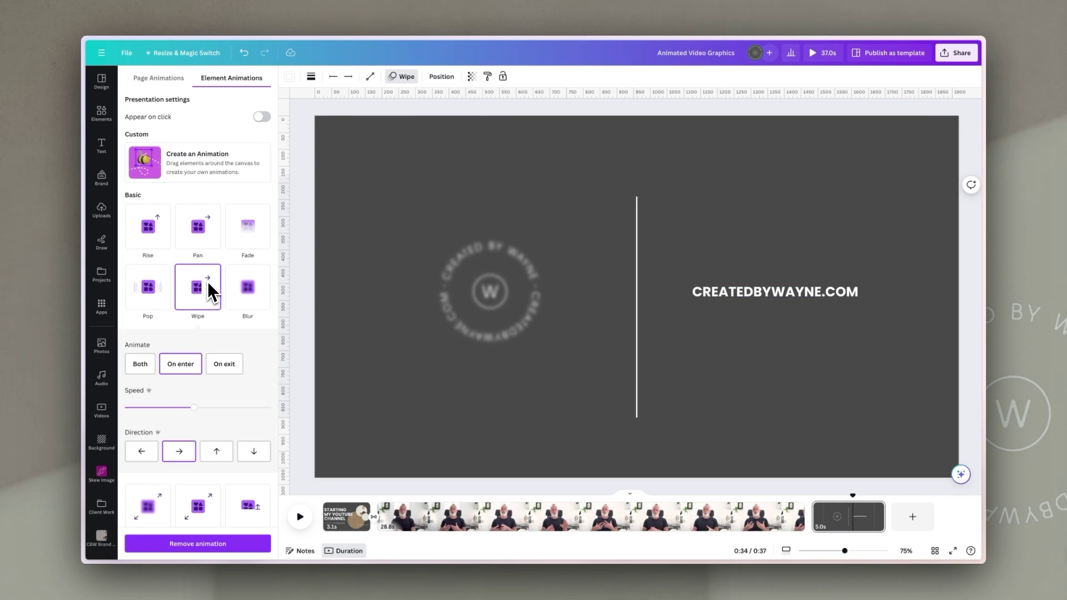
left_click(144, 458)
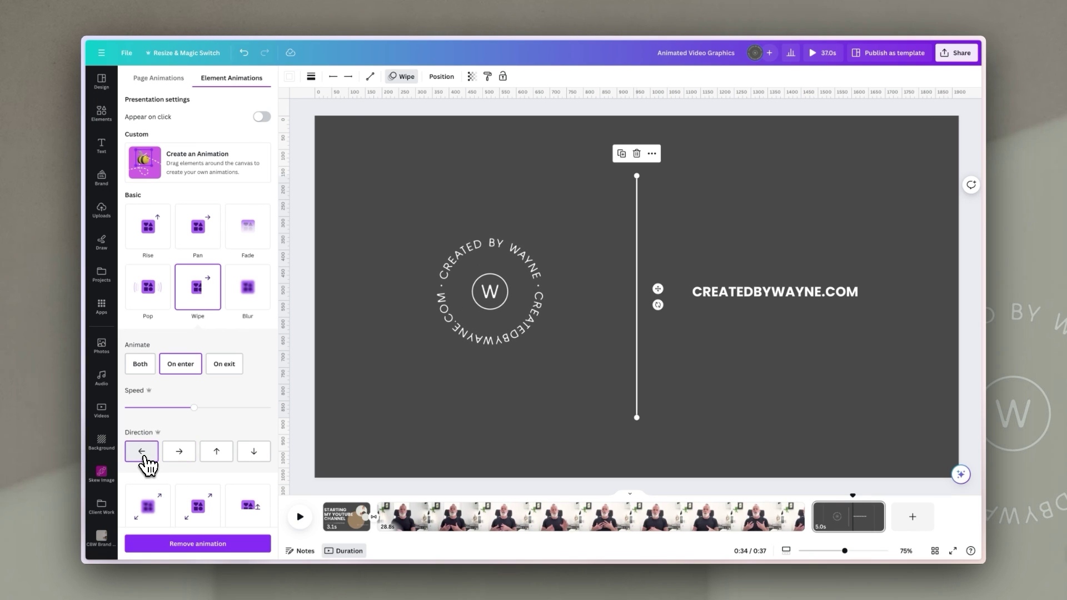
Apply the Succession animation to the CREATEDBYWAYNE.COM text on enter and play back the last page.
left_click(795, 295)
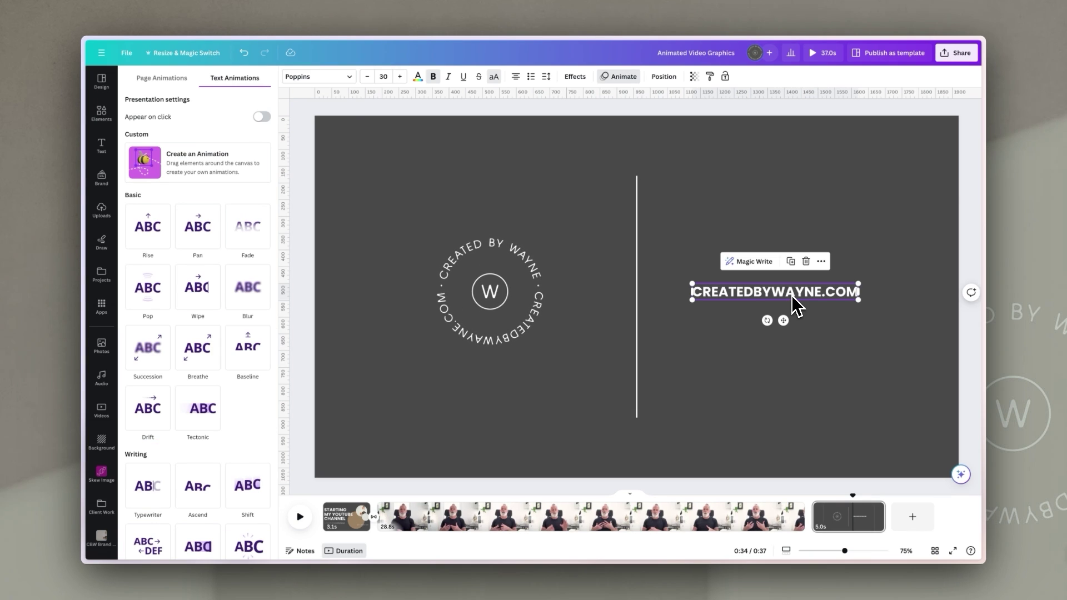
left_click(158, 364)
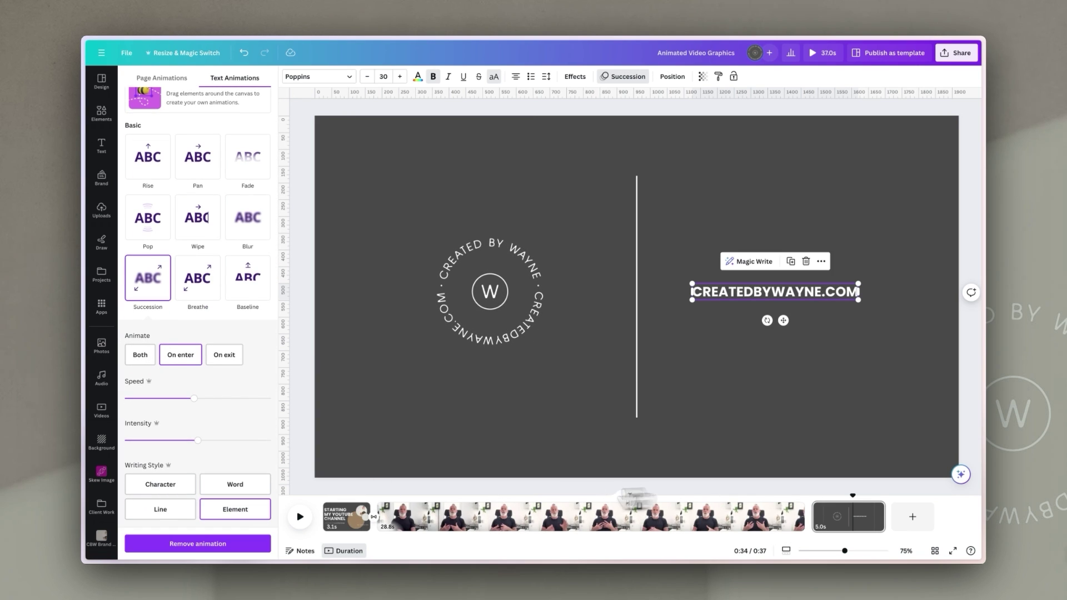
left_click(800, 500)
key("space")
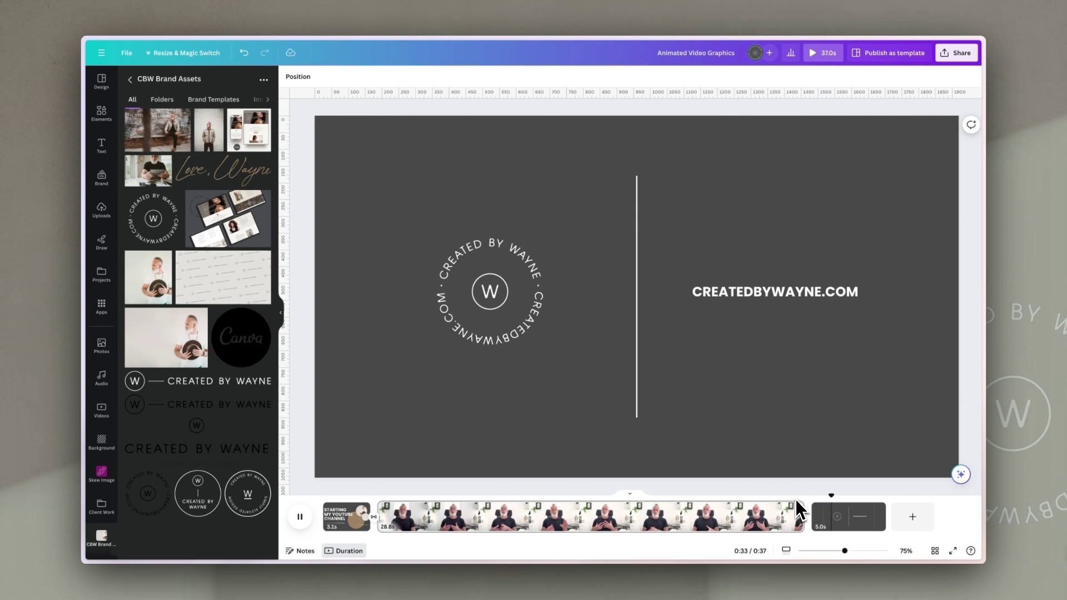
key("space")
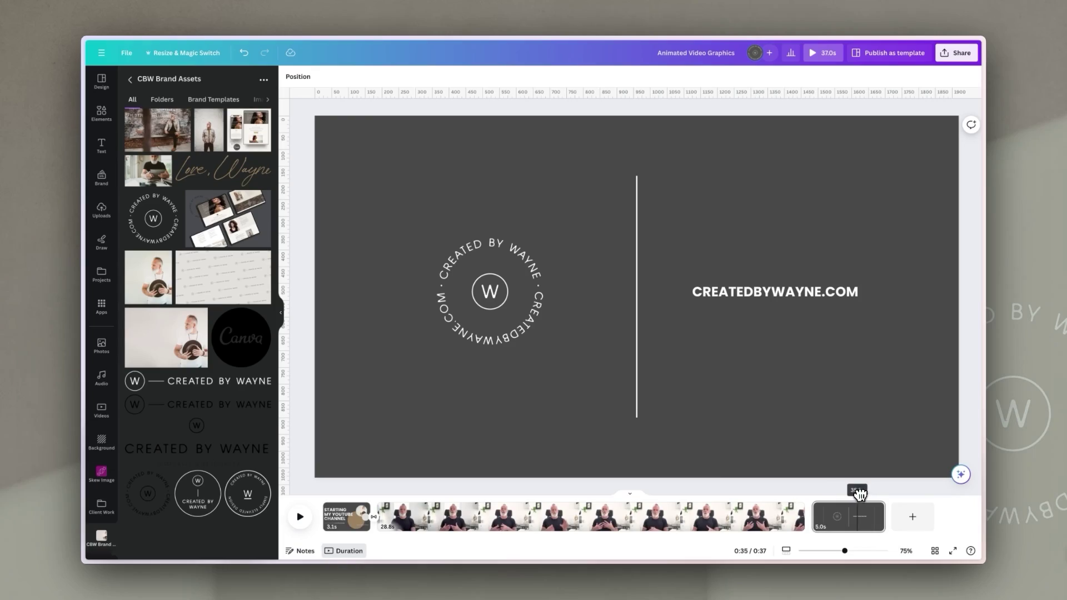
left_click_drag(842, 494, 825, 498)
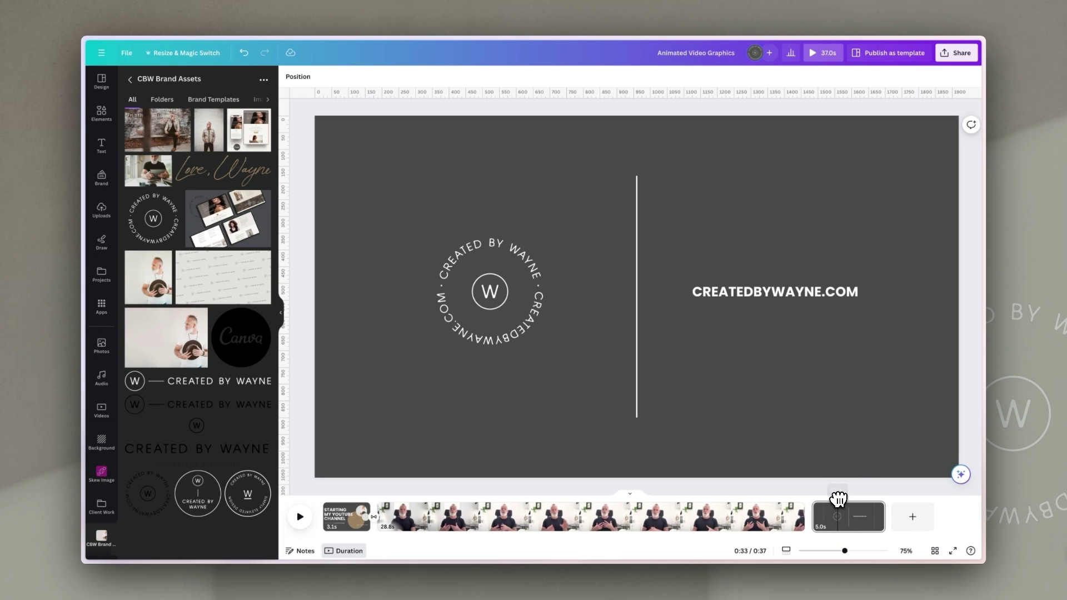
Add a Dissolve transition between the talking-head clip and the last page, and play it back.
left_click(813, 526)
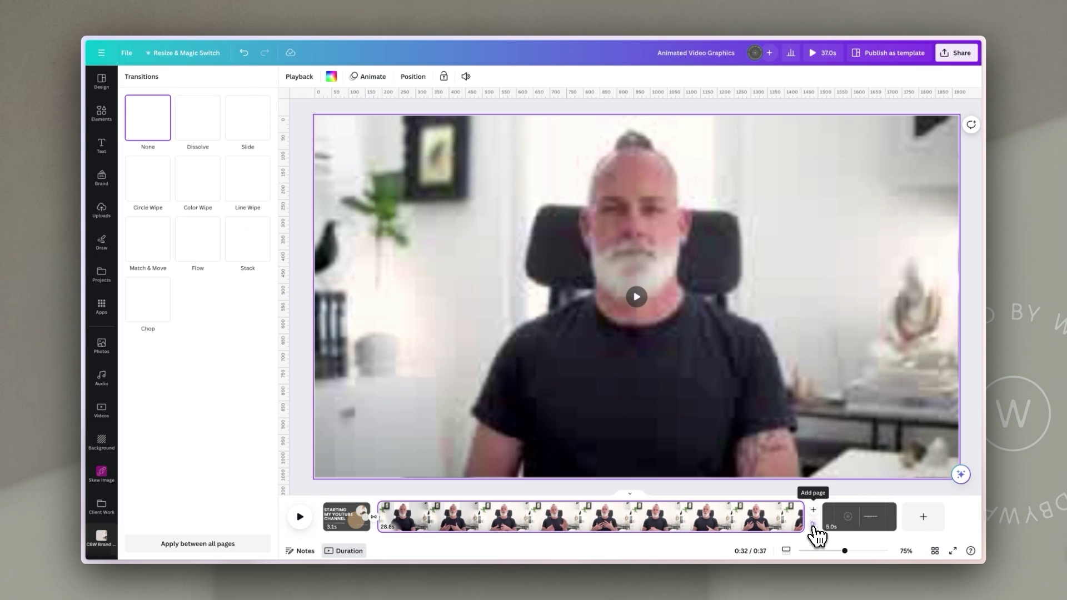
left_click(197, 121)
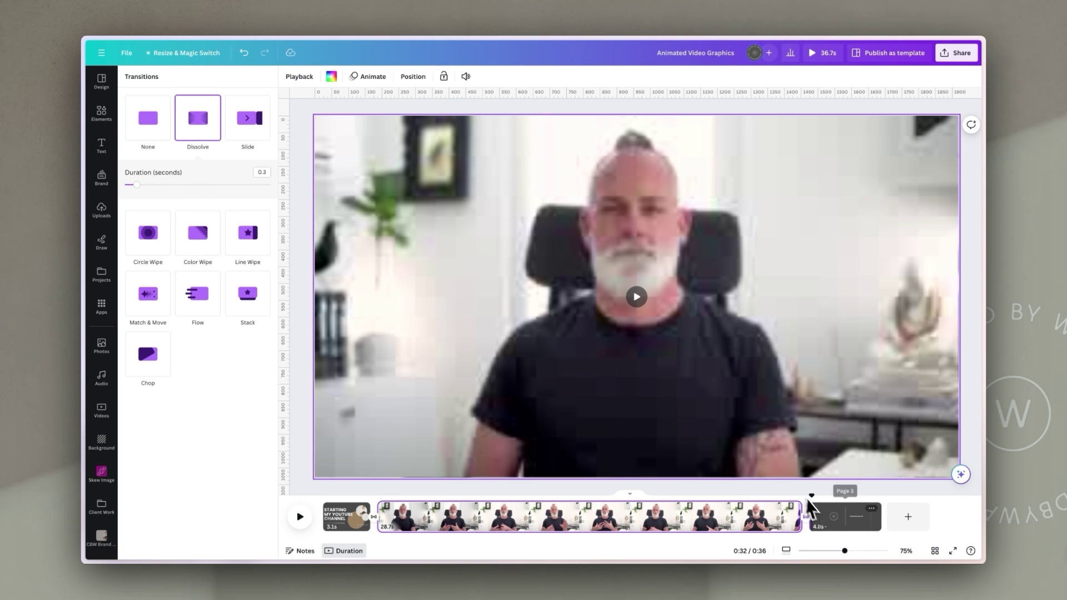
left_click(781, 493)
key("space")
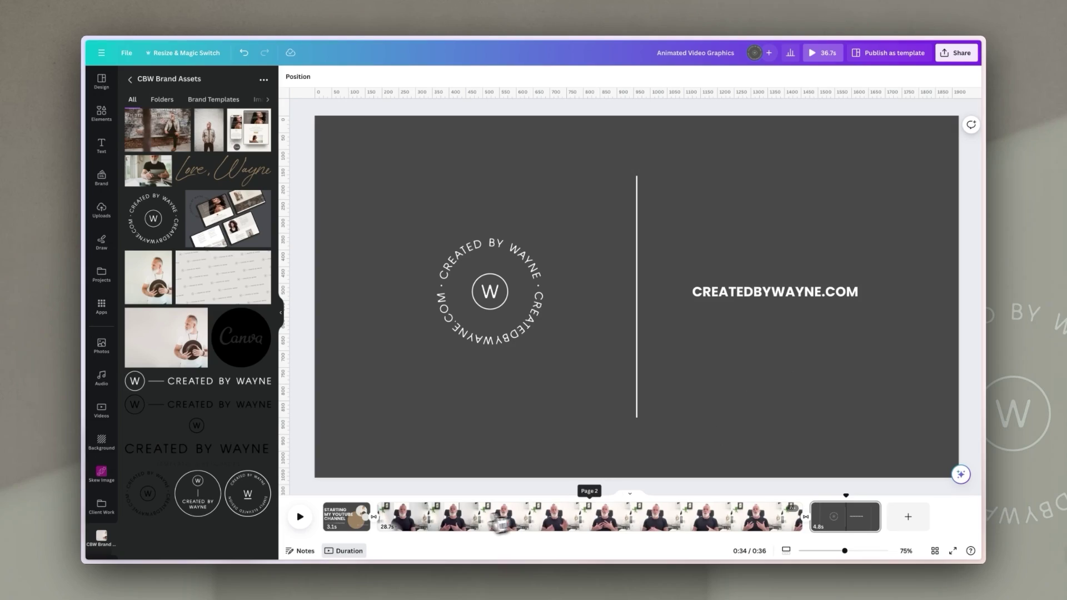
Add a circle over the talking-head clip at about 0:07 and fill it with dark grey from the brand's Primary Palette.
left_click(456, 516)
left_click_drag(458, 495, 439, 493)
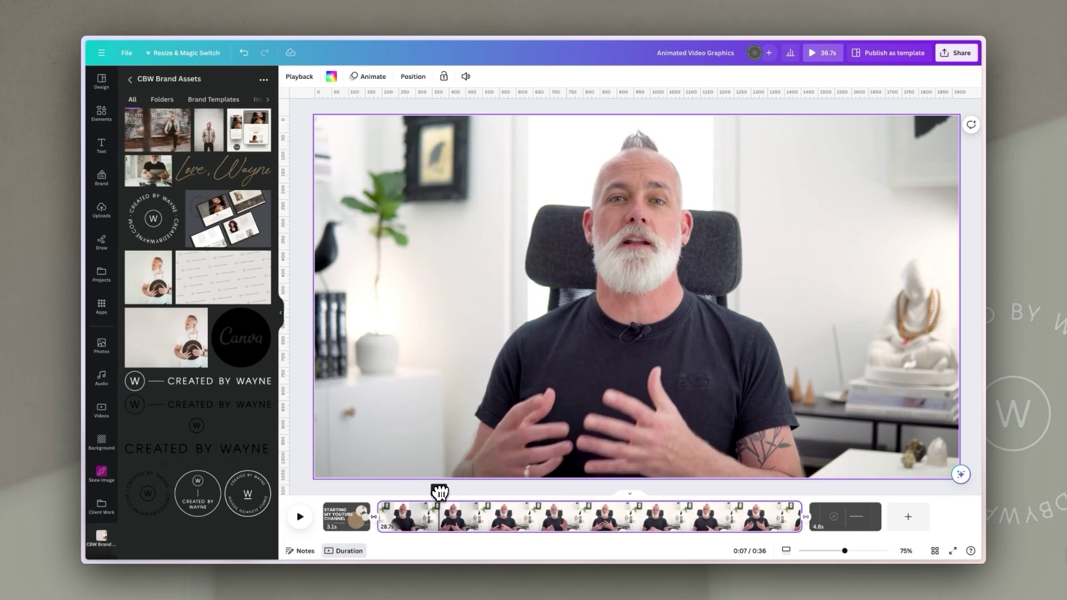
left_click(531, 262)
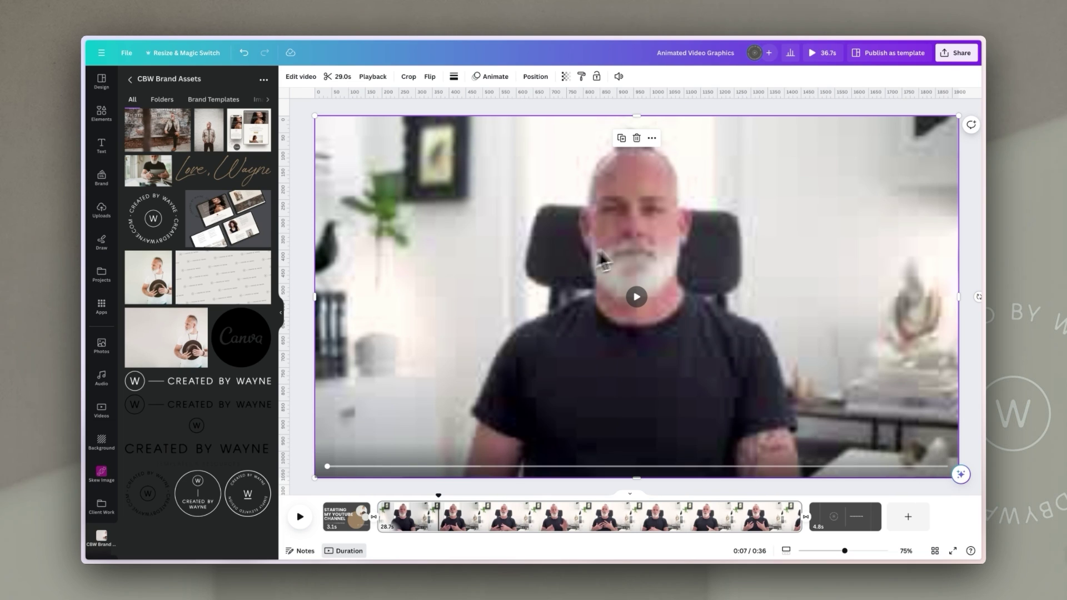
key("c")
left_click(334, 78)
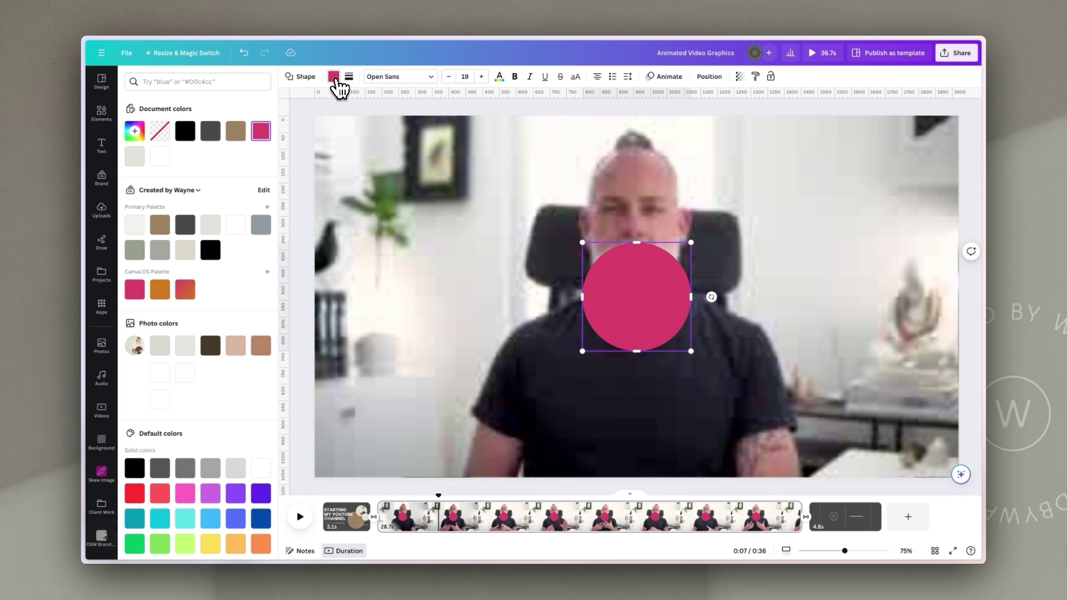
left_click(185, 225)
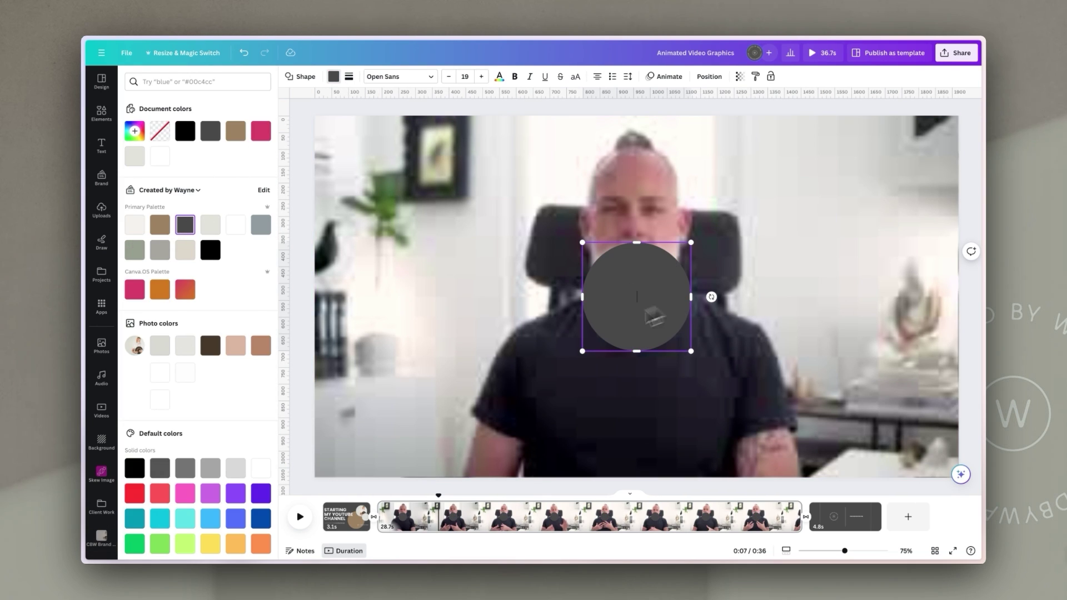
Shrink the dark grey circle to about 213 px across and place it in the lower-left area of the clip.
left_click(669, 265)
left_click_drag(669, 265, 435, 375)
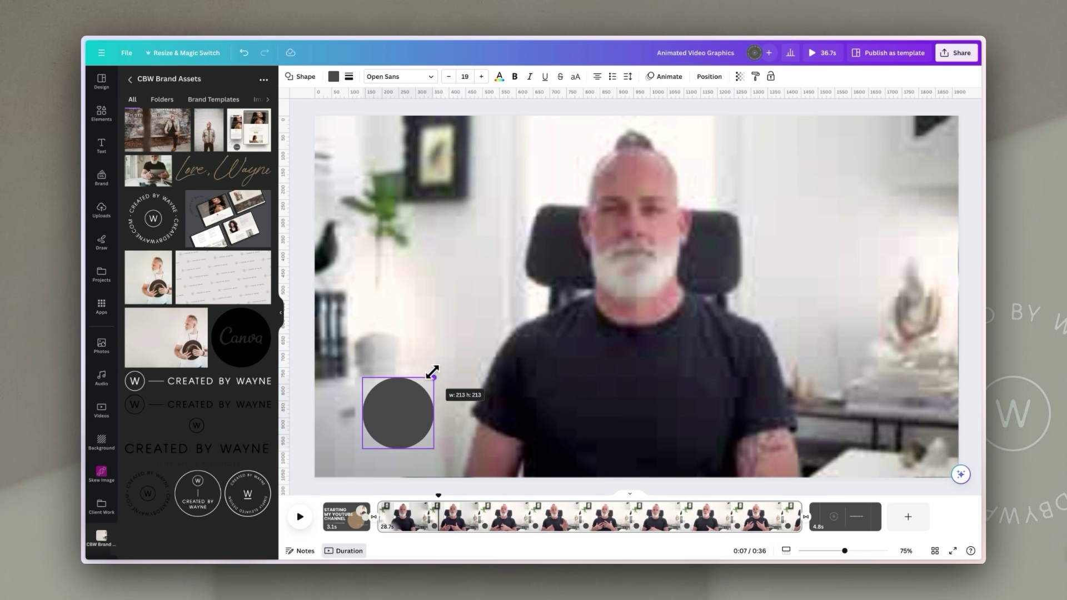
left_click_drag(406, 409, 395, 407)
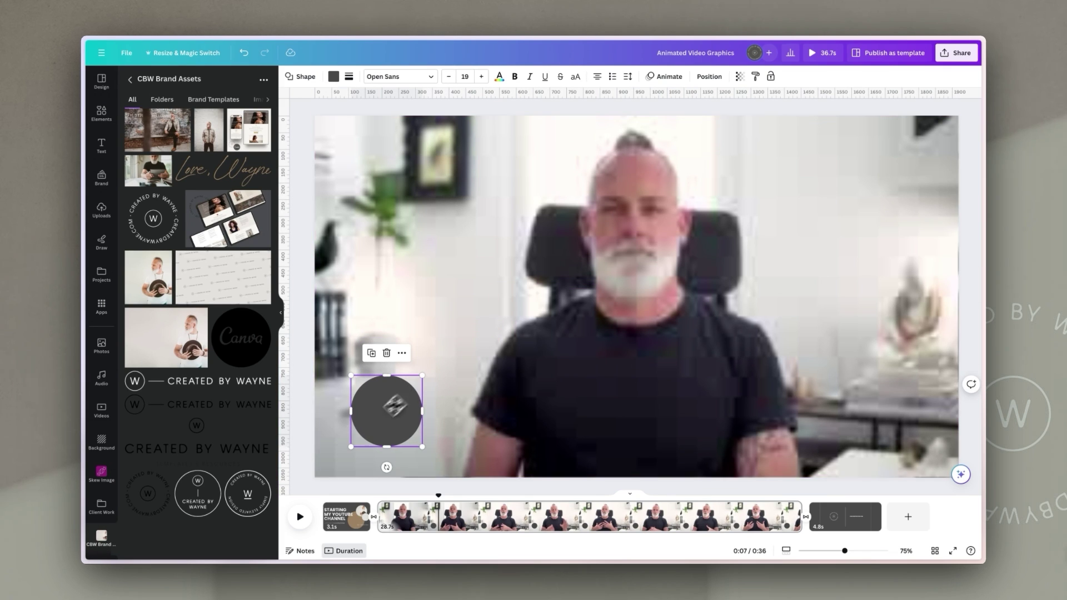
Add the white circular Created by Wayne logo, shrink it to fit, and centre it on the dark grey circle.
left_click(154, 233)
left_click_drag(691, 358, 636, 308)
left_click_drag(604, 271, 388, 411)
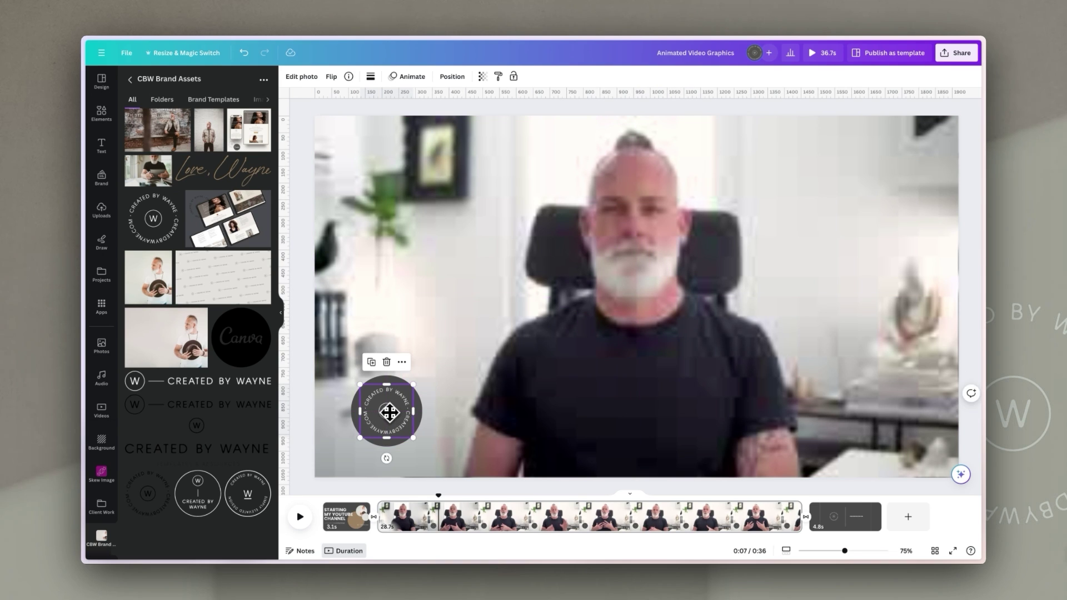
Apply the Succession animation to the logo and its dark grey circle together.
left_click(391, 385, "shift")
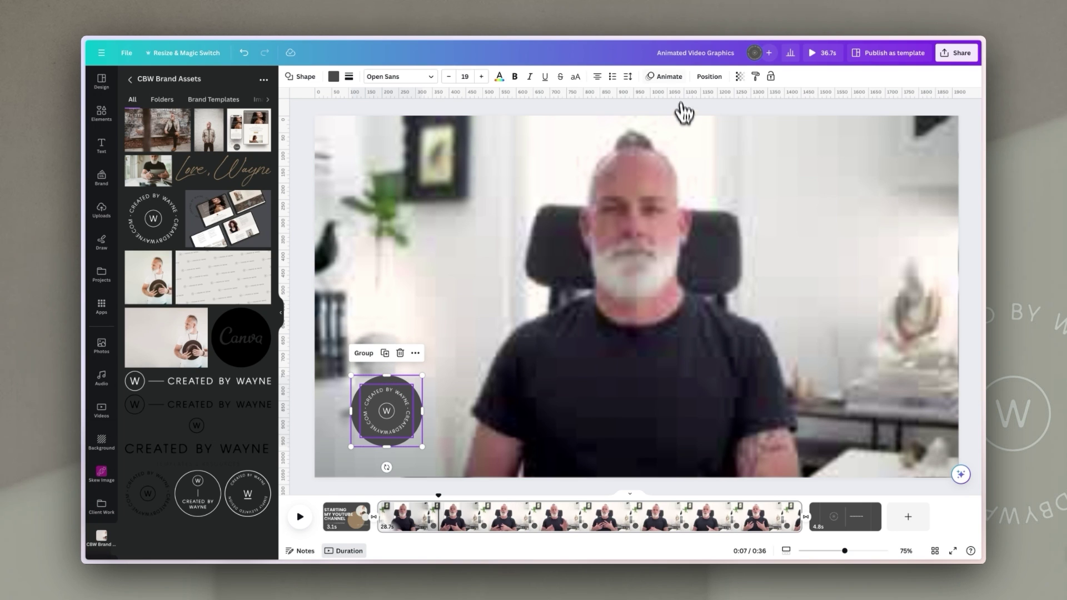
left_click(672, 77)
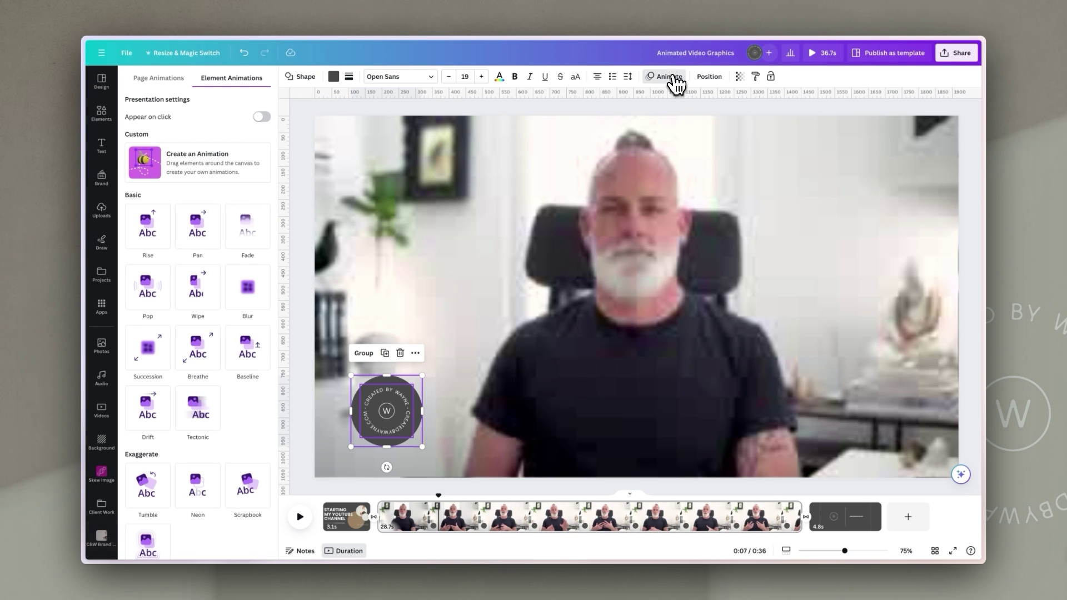
left_click(160, 362)
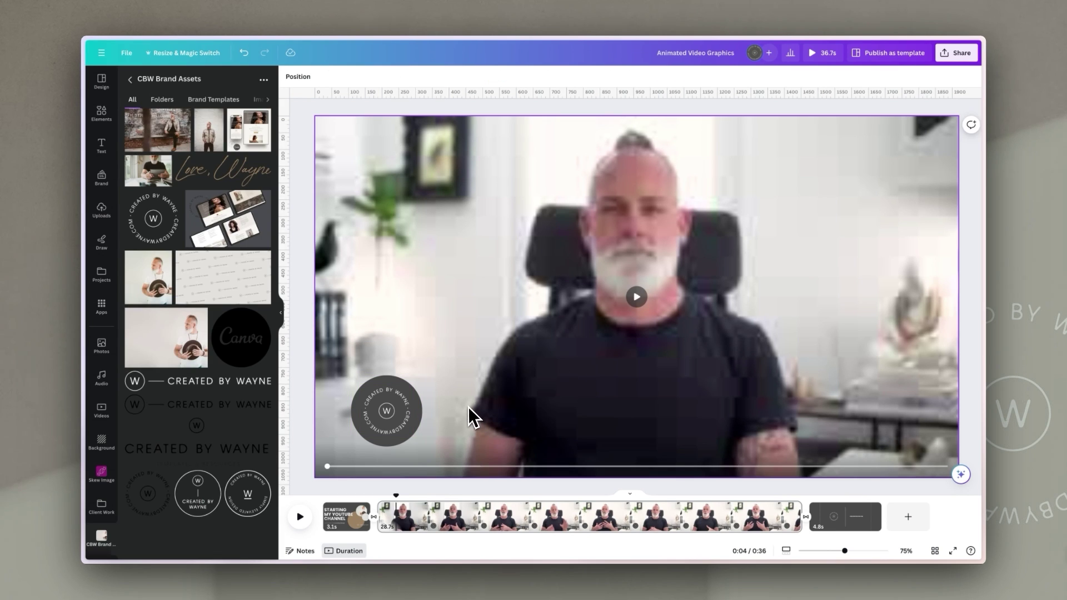
Play the talking-head clip from its start to check when the logo badge enters.
left_click(397, 403)
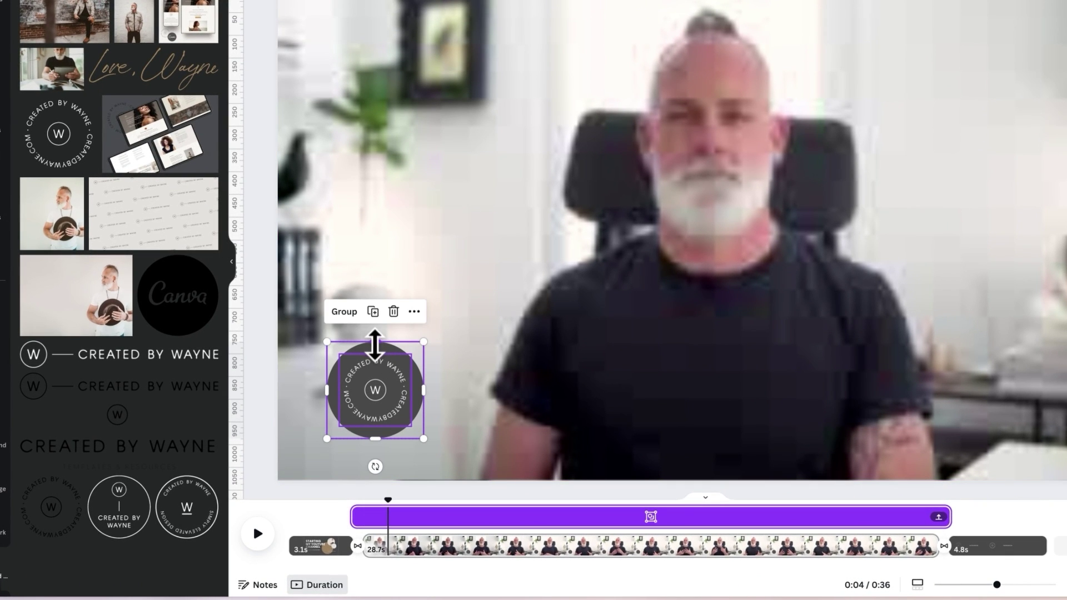
left_click(572, 357)
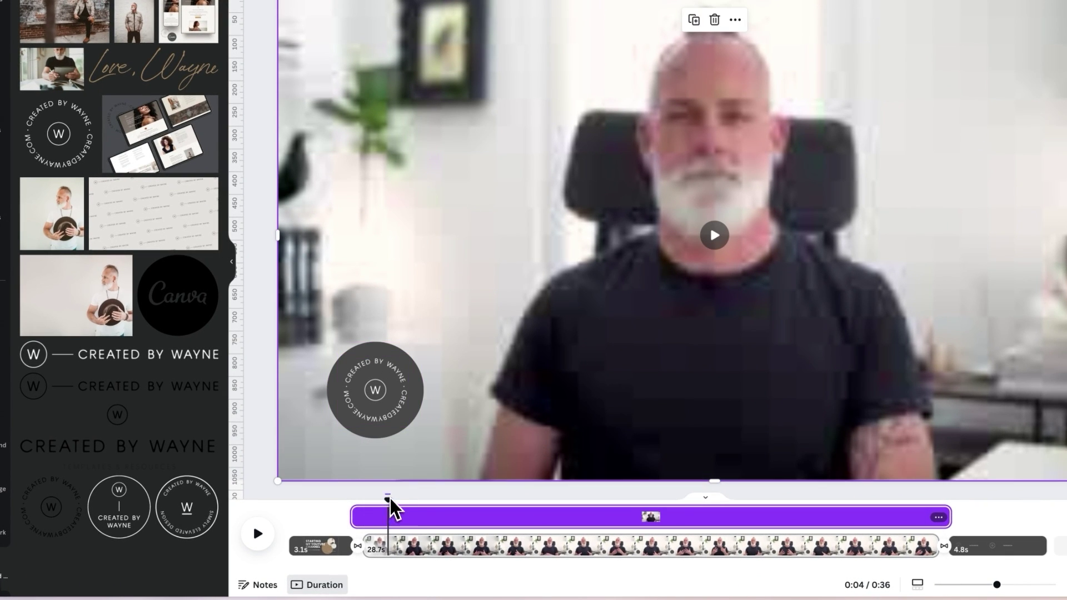
left_click(382, 509)
left_click_drag(391, 507, 364, 505)
key("space")
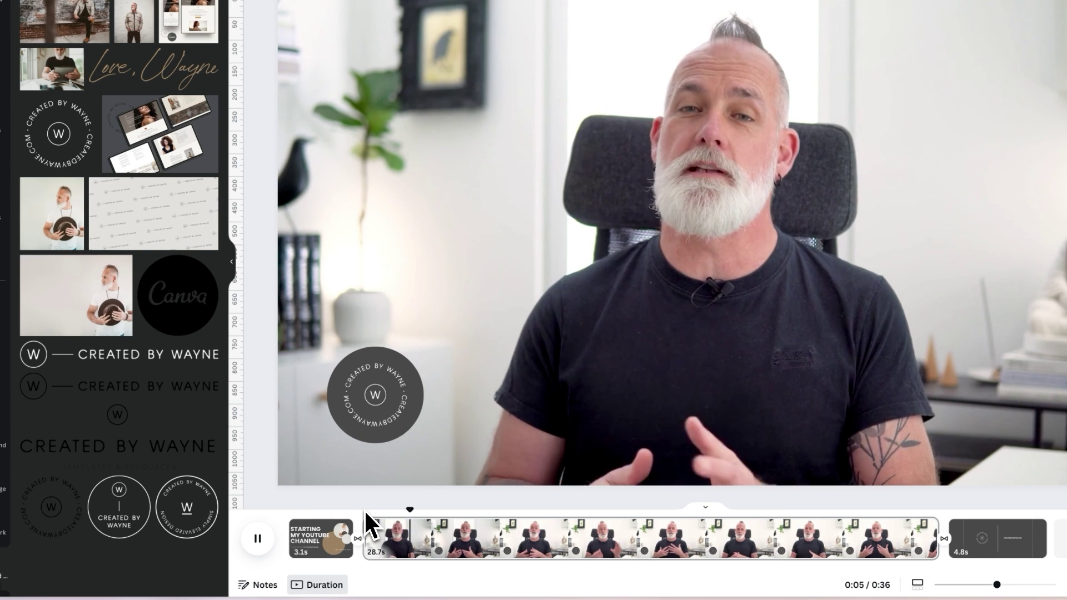
Show the timing of the logo and its circle and trim their start to about 0:07 on the timeline.
left_click_drag(447, 503, 442, 506)
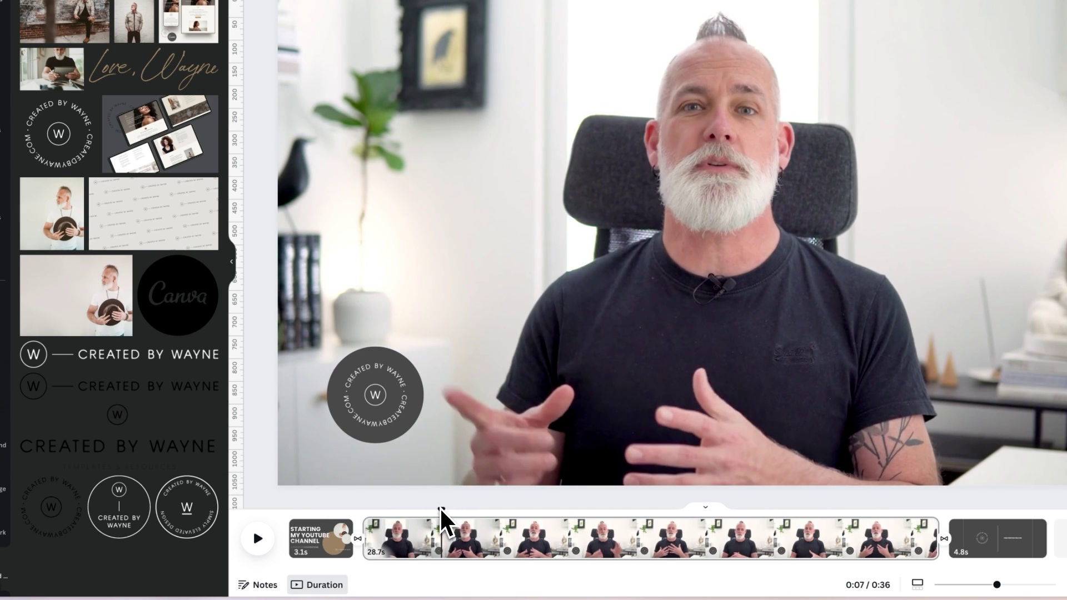
left_click(412, 416)
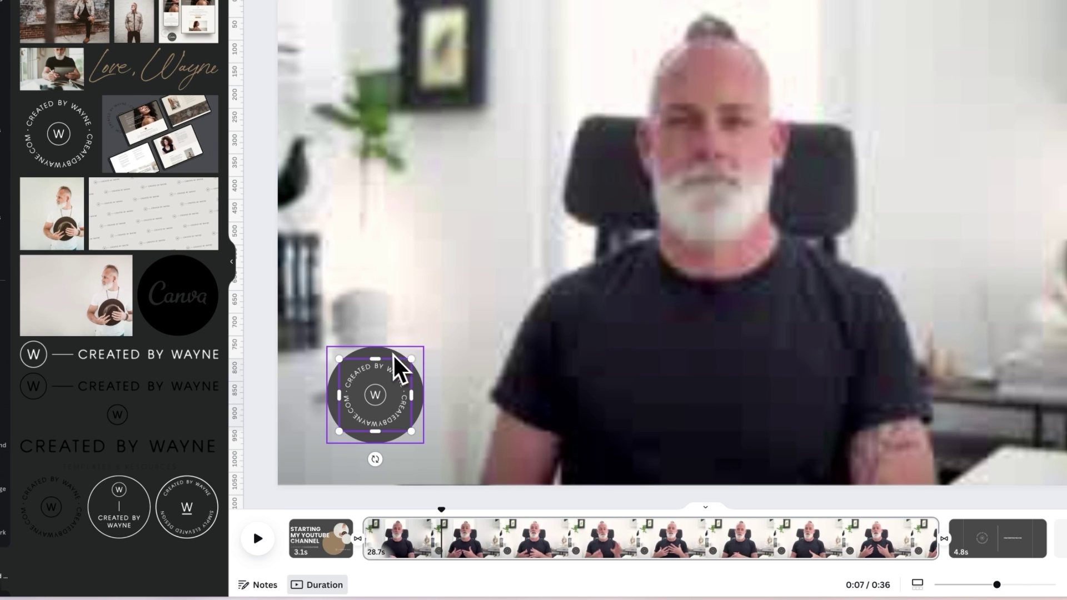
left_click(414, 317)
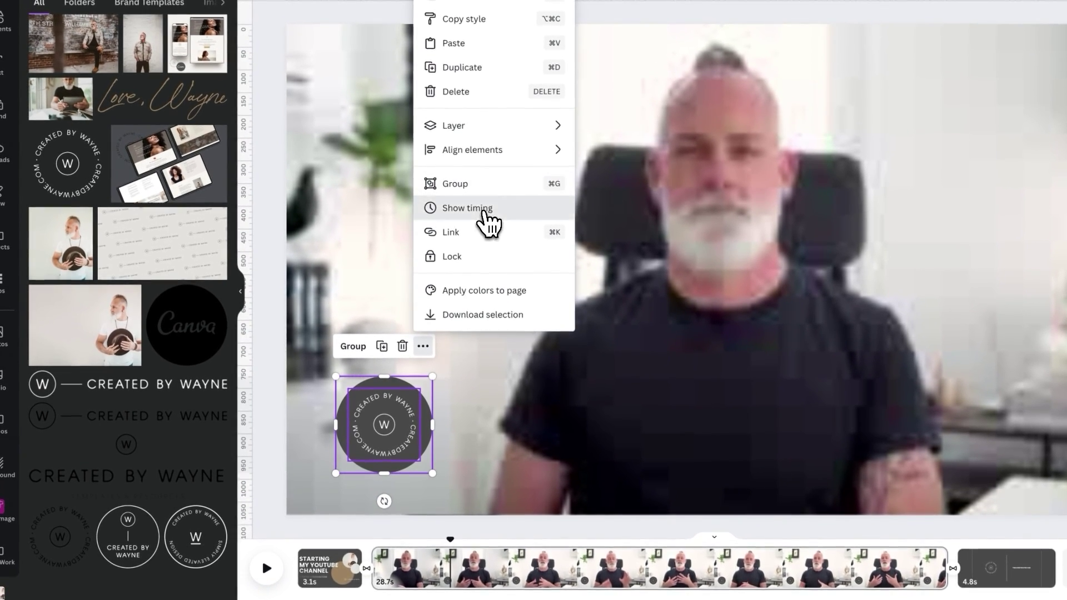
left_click(464, 179)
left_click_drag(365, 531, 442, 531)
Add a rectangle about 560 by 155 px to the clip at 0:09 and fill it with beige from the brand's Primary Palette.
mouse_move(455, 479)
left_mouse_down()
mouse_move(466, 479)
mouse_move(440, 453)
mouse_move(374, 453)
mouse_move(466, 459)
mouse_move(442, 487)
mouse_move(464, 487)
left_mouse_up()
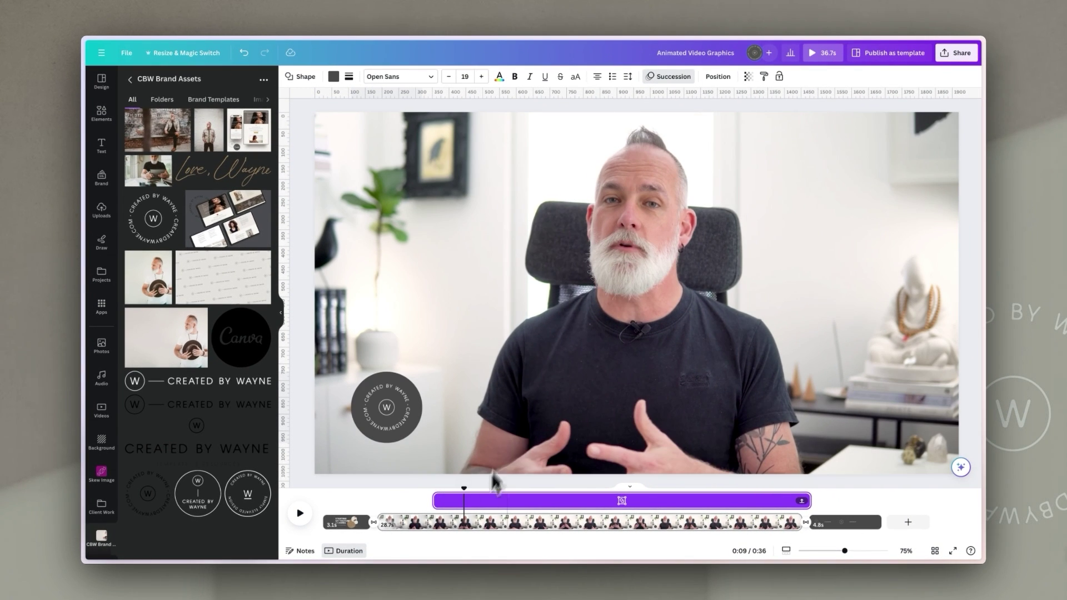
left_click(520, 345)
key("r")
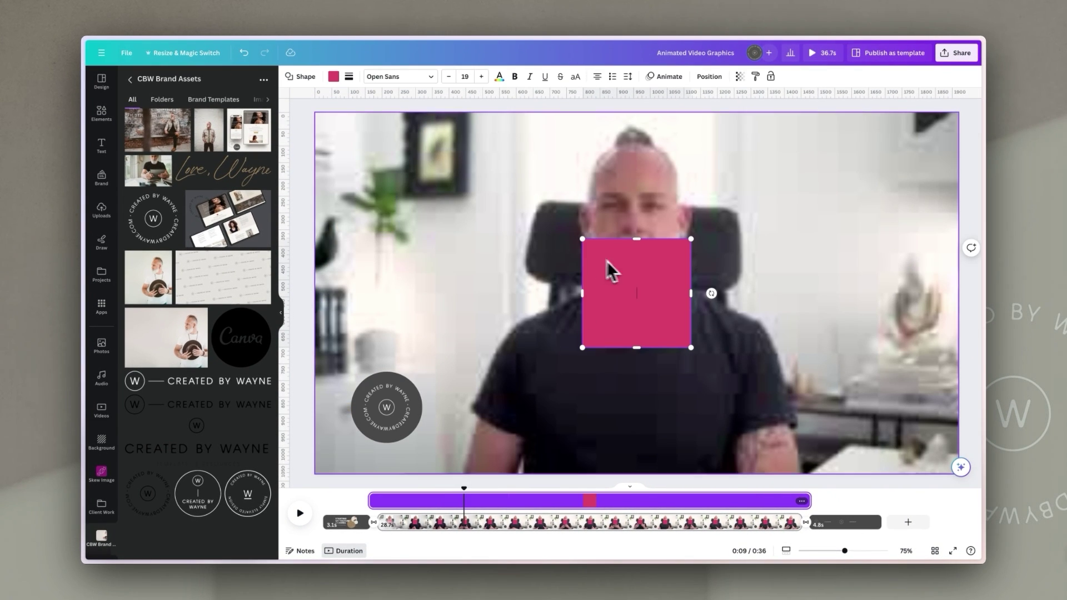
left_click_drag(581, 242, 520, 293)
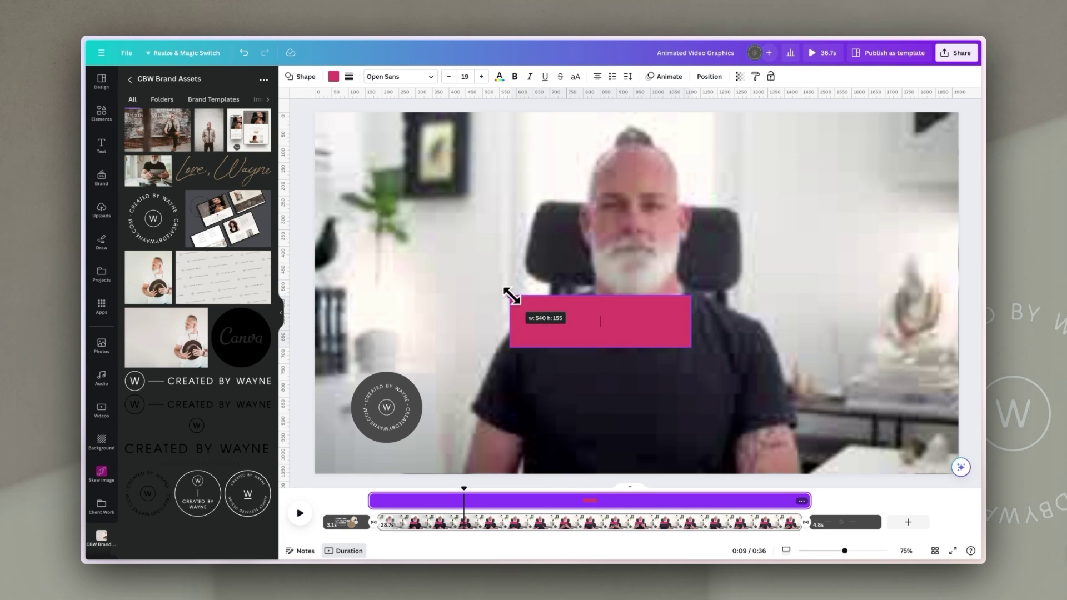
left_click(334, 76)
left_click(185, 249)
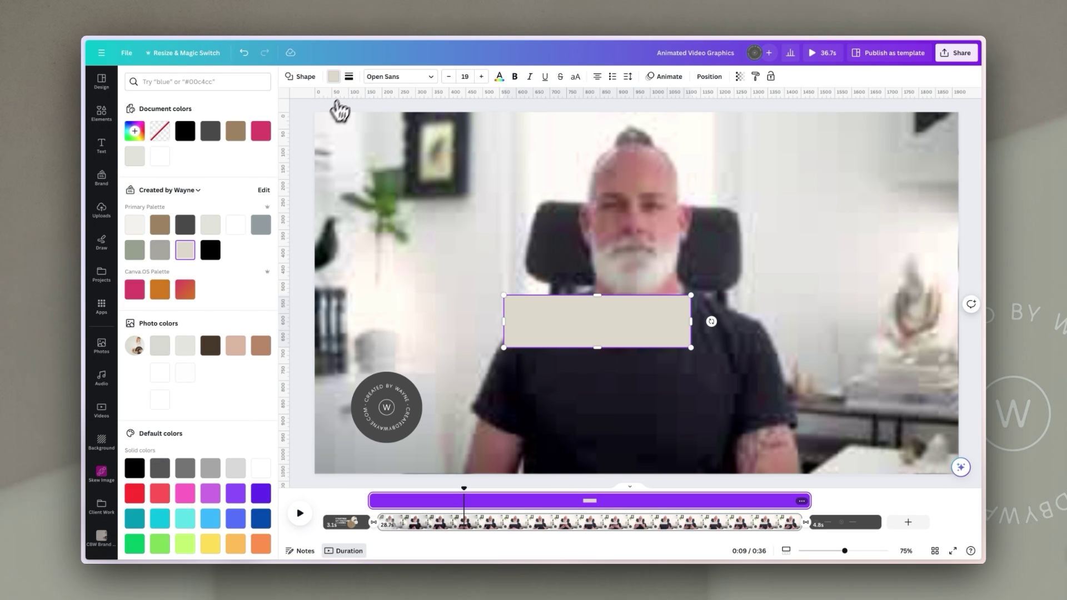
Set the beige rectangle's corner rounding to 100 and move it over the logo badge.
left_click(349, 77)
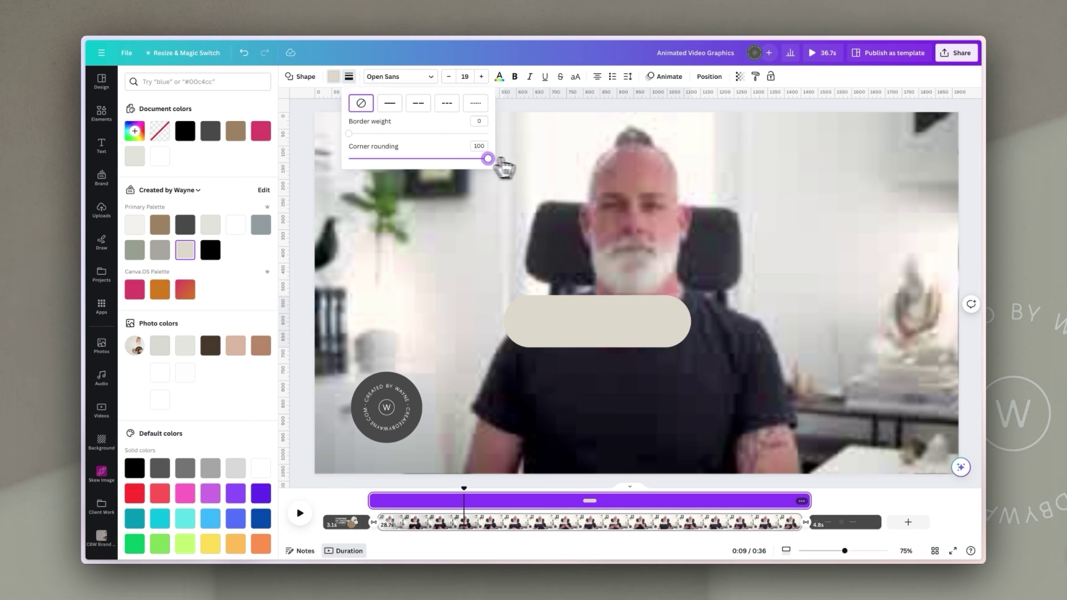
left_click(689, 262)
left_click_drag(649, 321, 524, 406)
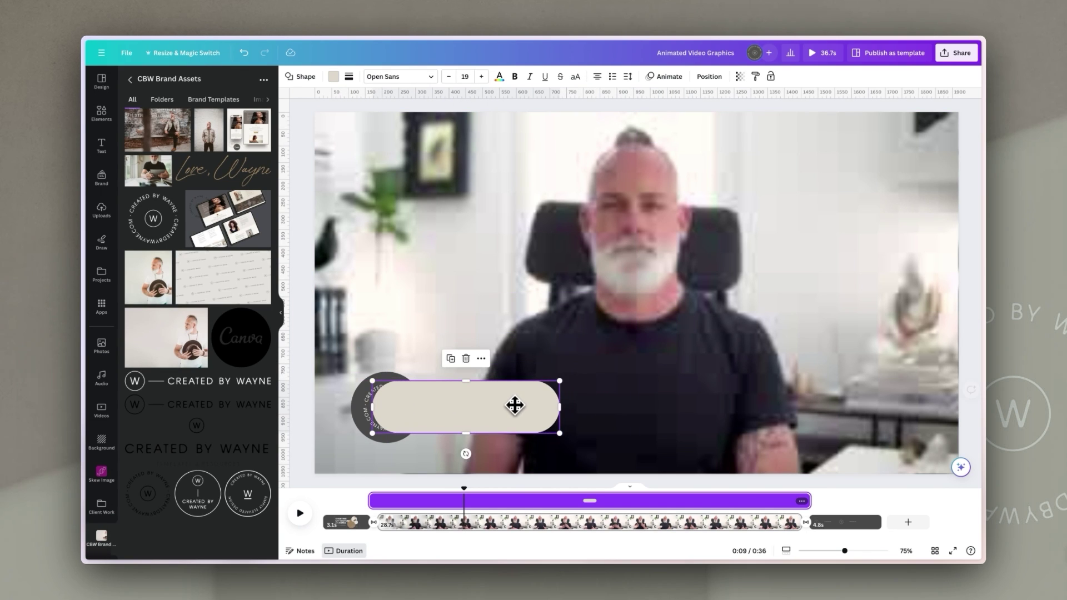
Layer the beige pill beneath the logo and its dark grey circle and widen it to about 660 px.
left_click(710, 76)
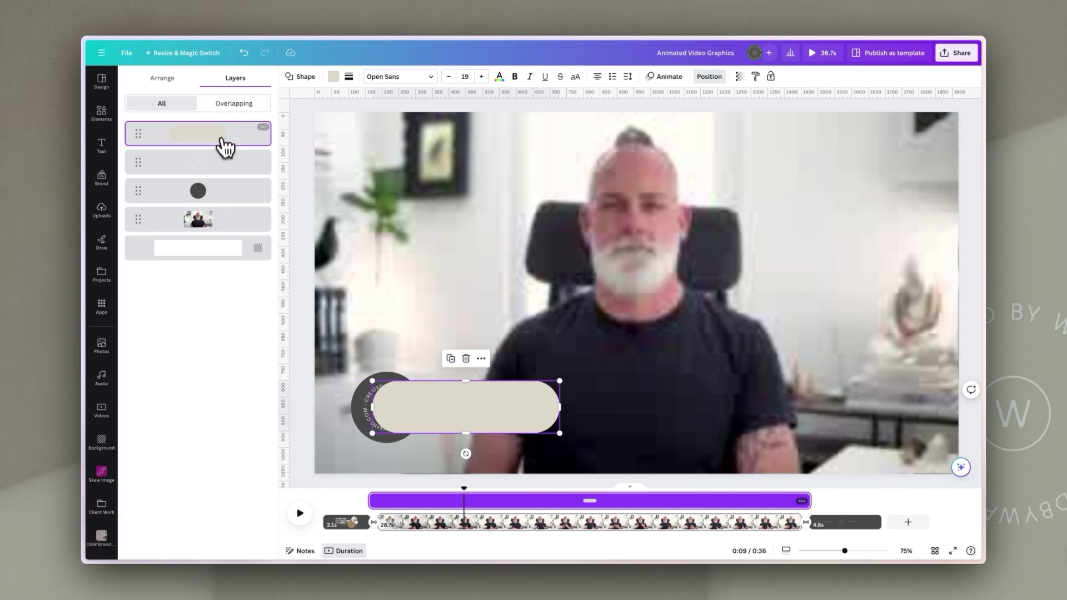
left_click_drag(240, 139, 230, 198)
left_click_drag(560, 408, 593, 410)
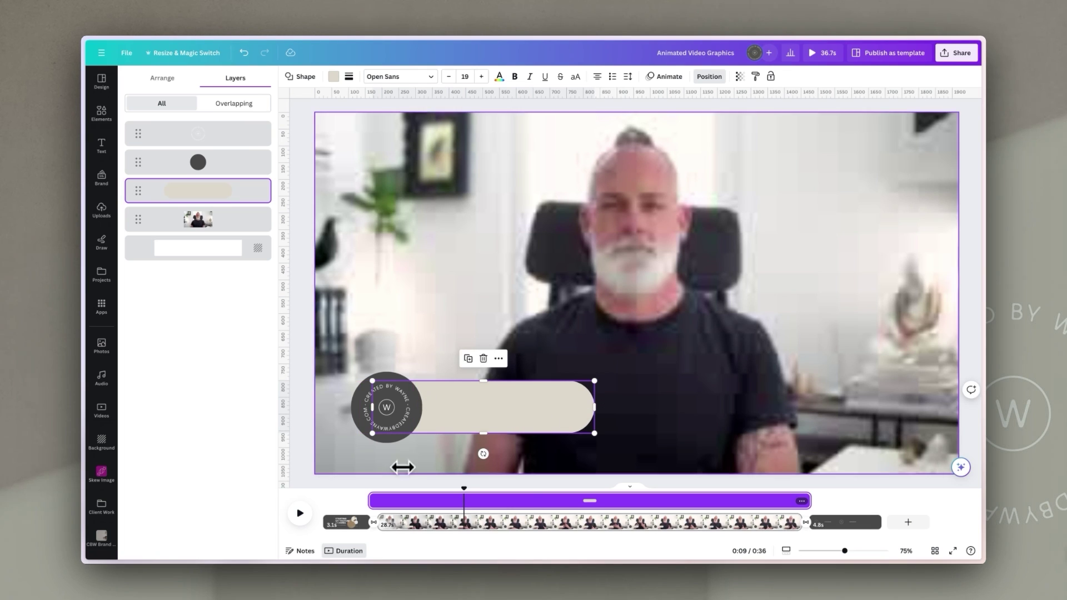
Apply the Baseline animation to the beige pill with its direction set to right.
left_click(669, 77)
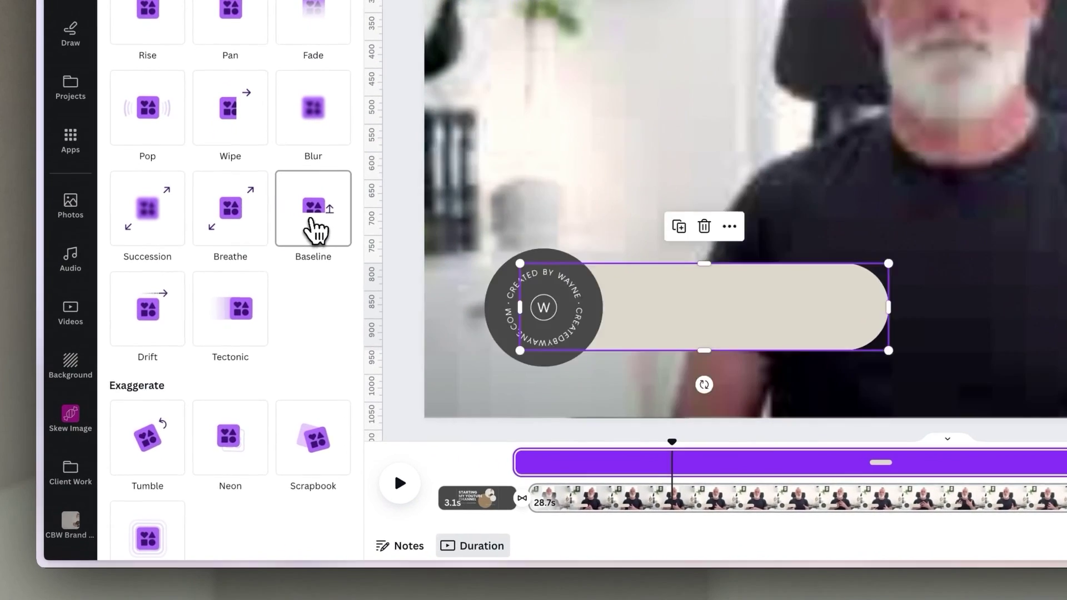
left_click(313, 222)
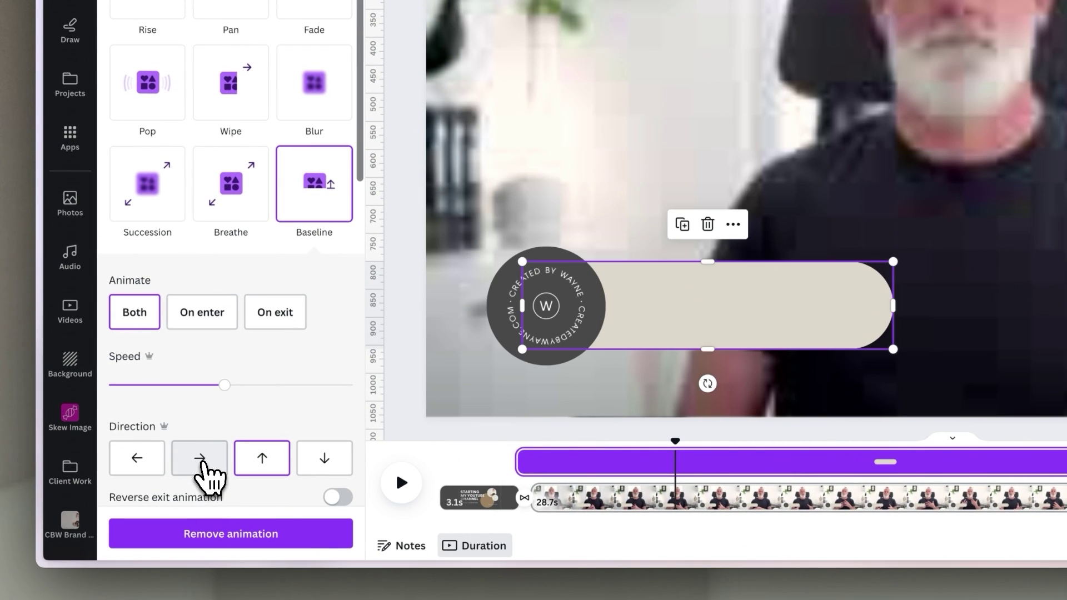
left_click(201, 459)
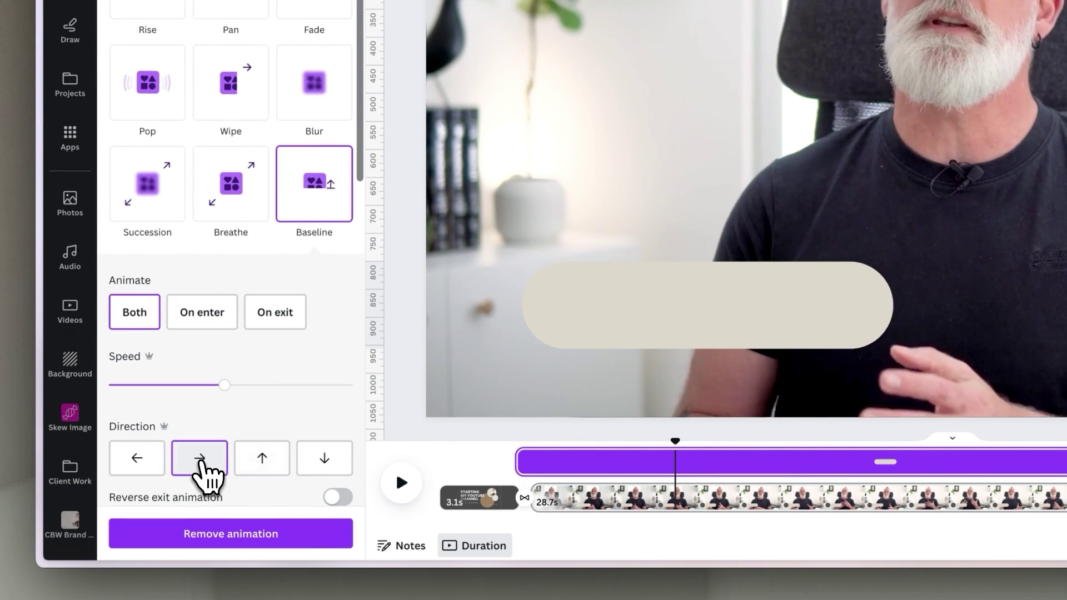
Trim the beige pill's start to about 0:08 on the timeline and play the clip to check its entrance.
left_click_drag(525, 466, 628, 467)
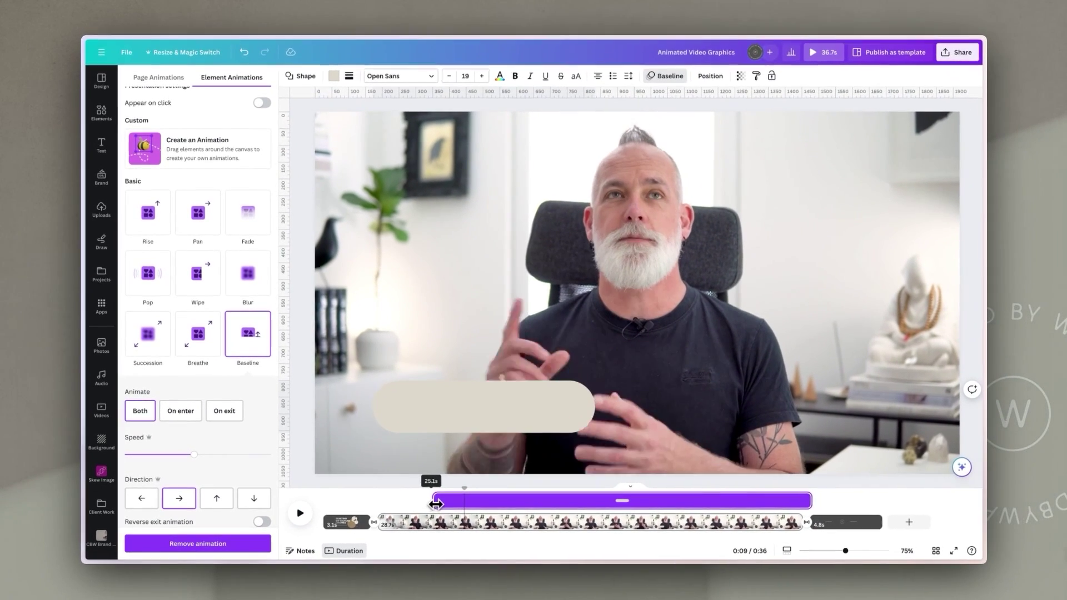
left_click_drag(436, 504, 404, 487)
key("space")
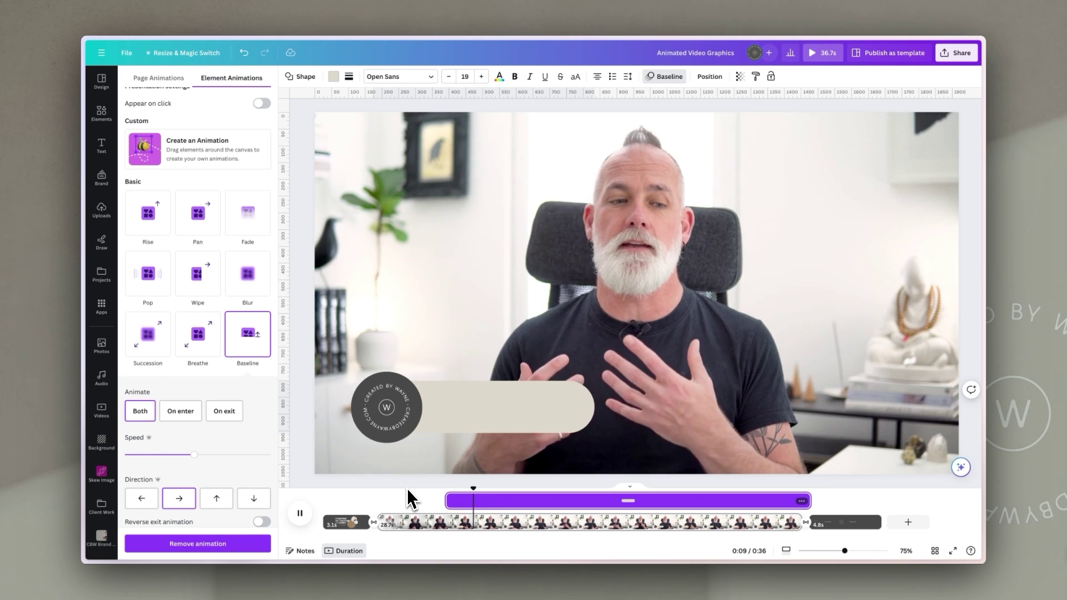
Add a text line with the presenter's name and (HE/HIM) and set it in a bold Poppins weight.
left_click(639, 242)
key("t")
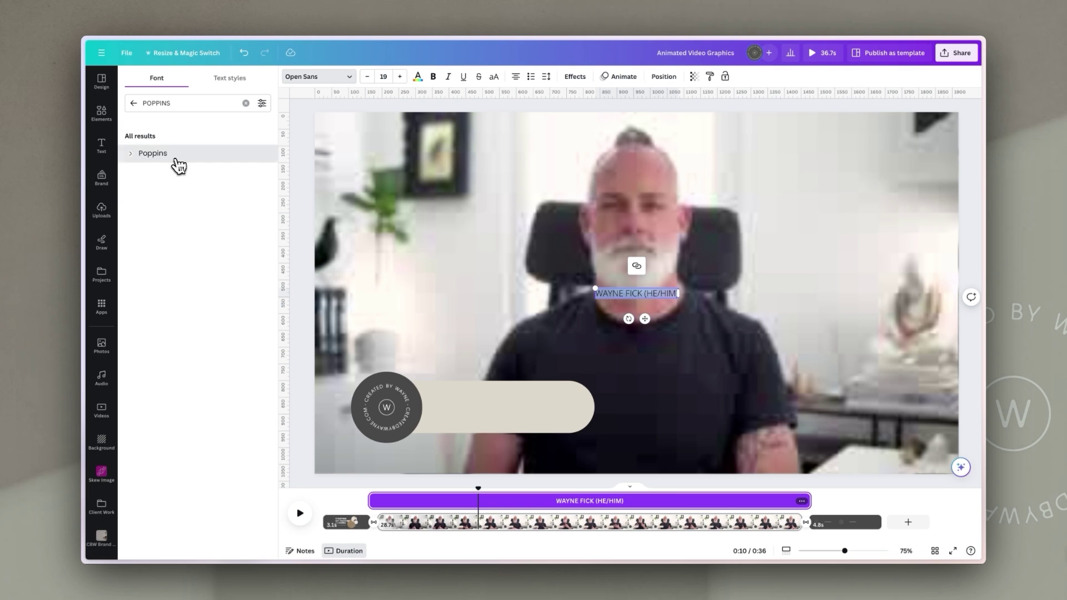
left_click(167, 156)
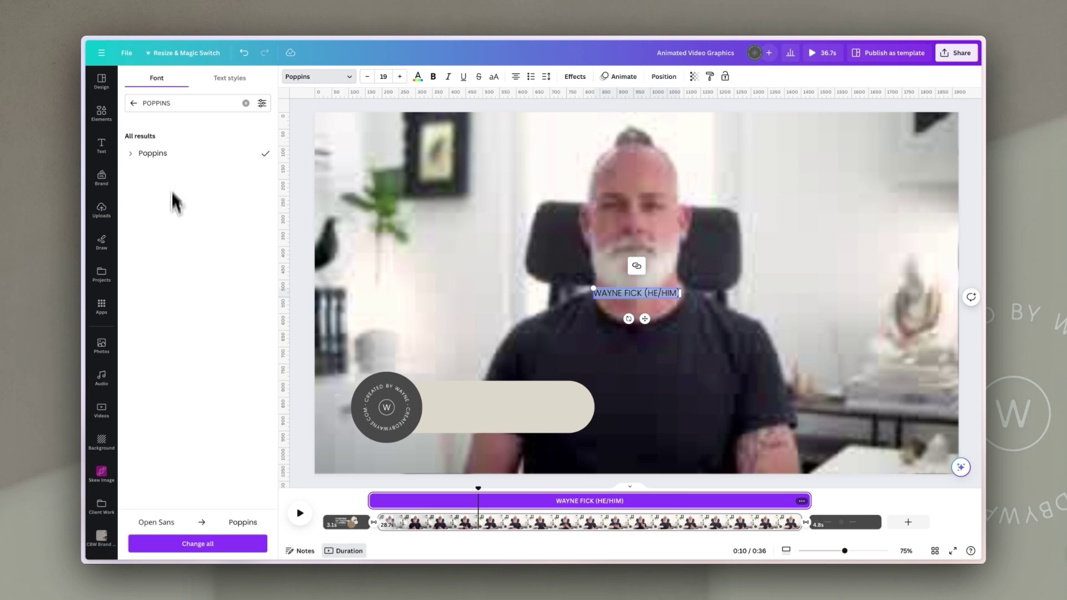
left_click(132, 155)
left_click(181, 261)
Enlarge the name text, move it onto the beige pill beside the badge, and scale it to fit inside the pill.
left_click(710, 304)
left_click(712, 320)
left_click(715, 331)
left_click_drag(712, 325, 537, 404)
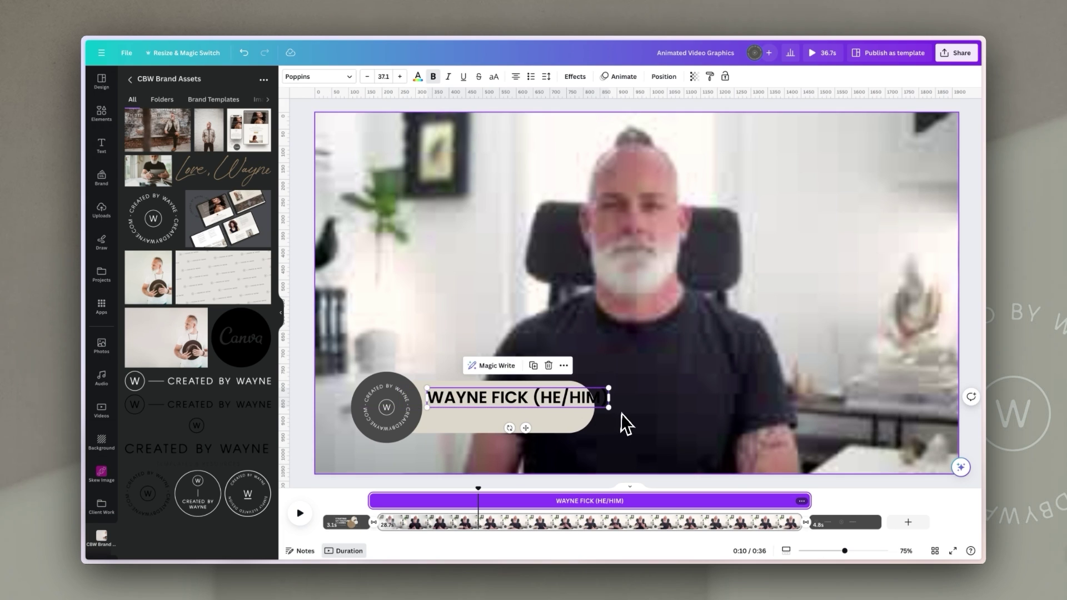
left_click_drag(607, 407, 564, 399)
Add the text CREATIVE DIRECTOR & BRAND DESIGNER in Poppins beneath the name on the pill.
left_click(712, 307)
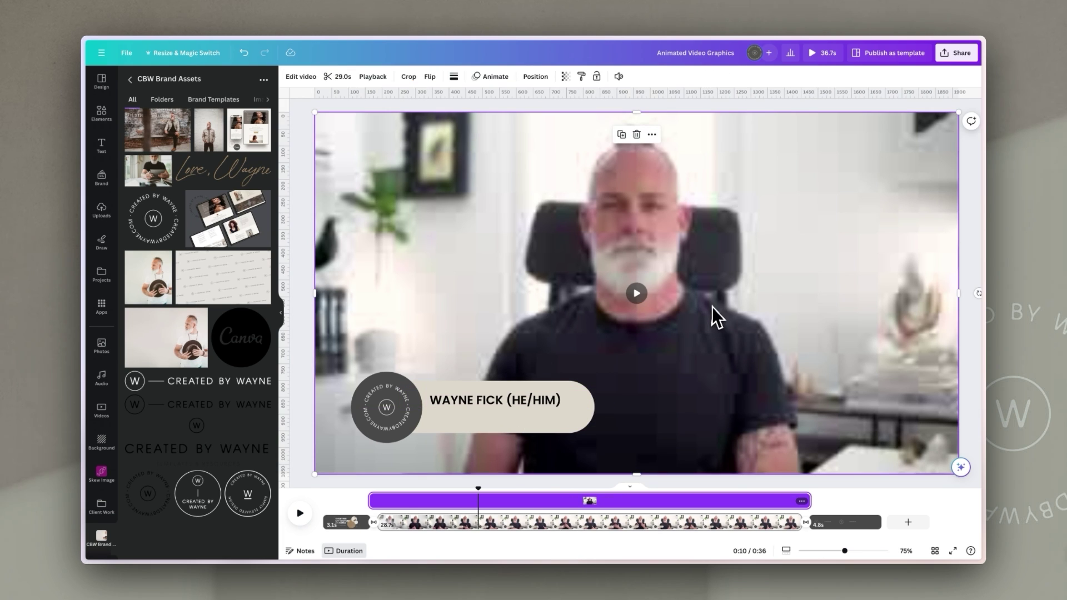
key("t")
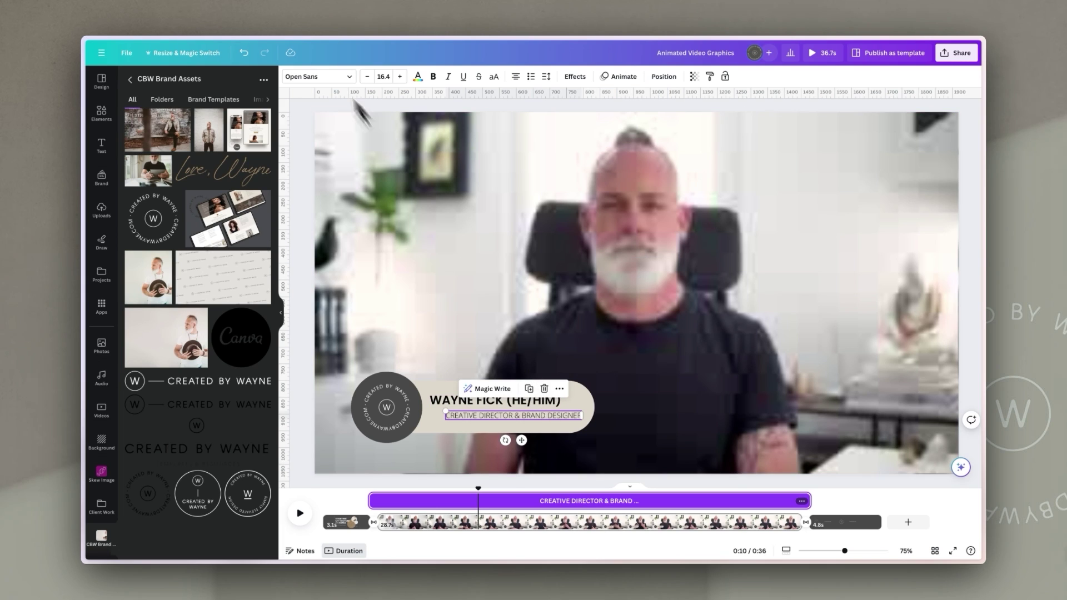
left_click(325, 76)
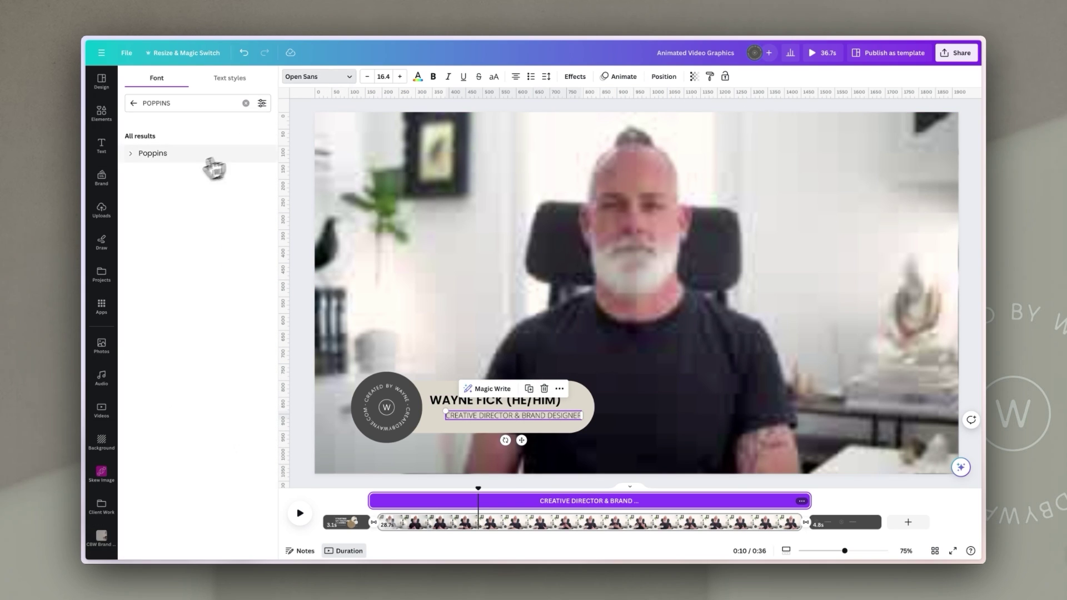
left_click(146, 156)
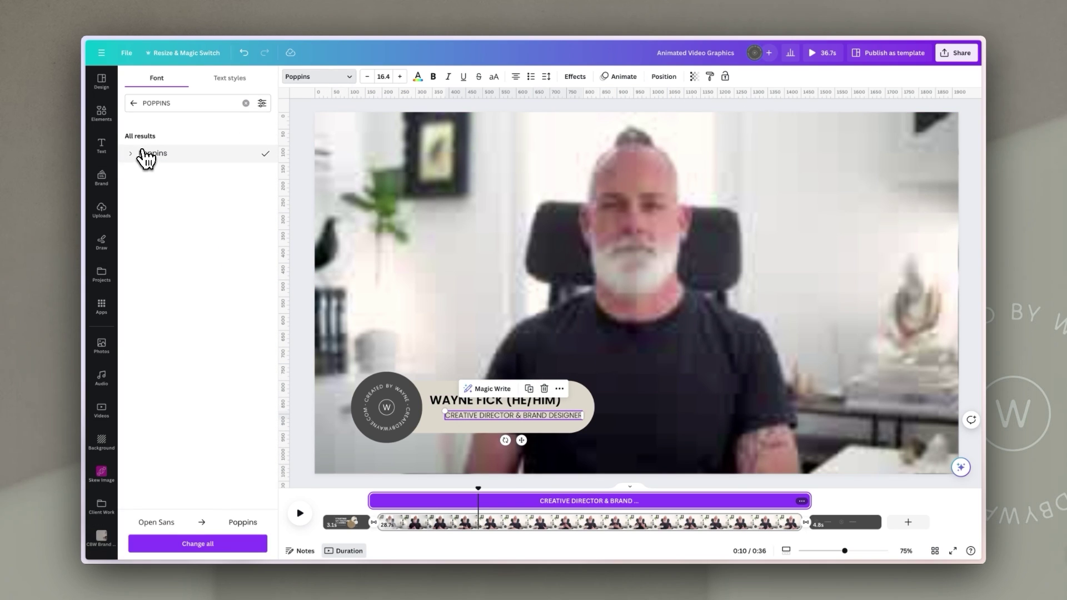
left_click(541, 409)
Shrink the beige pill to about 630 by 130 px so it fits closely around both text lines.
left_click(570, 389)
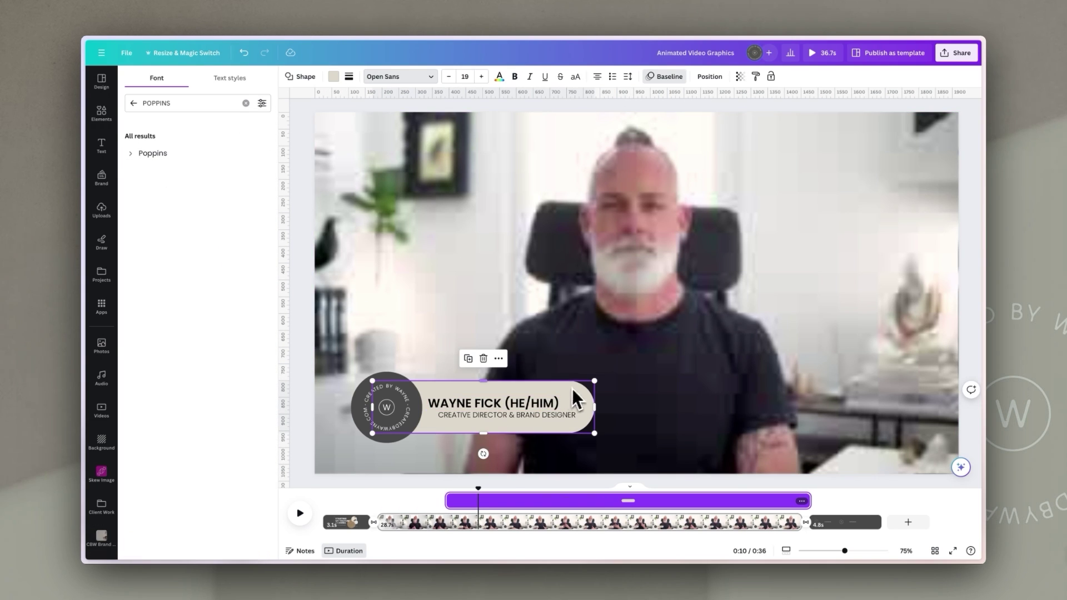
left_click_drag(594, 382, 585, 384)
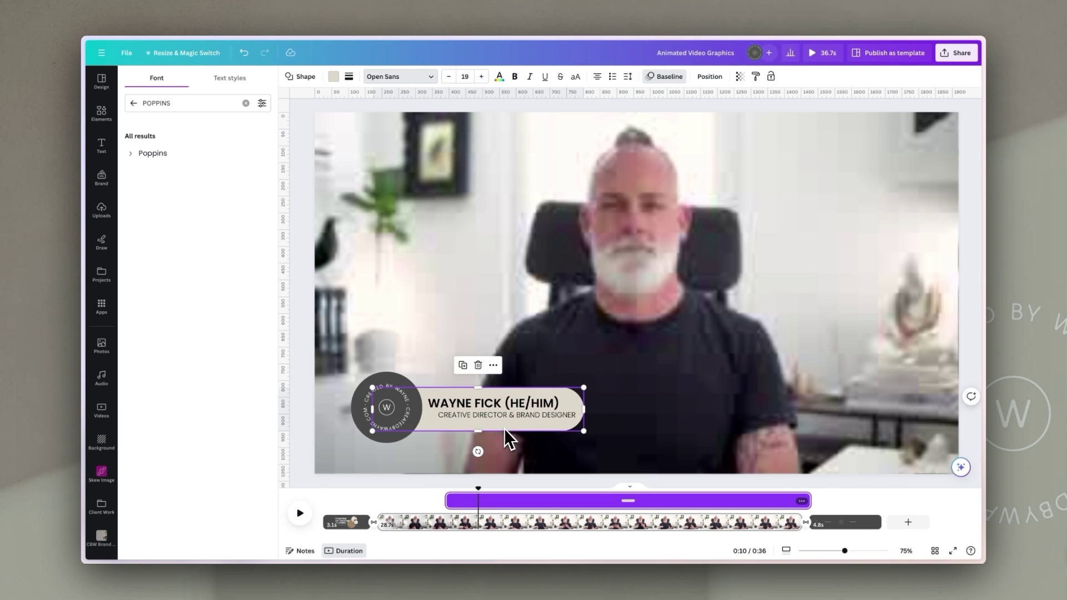
Select the name and job title together, show their timing, and trim their start to about 0:08.
left_click(542, 414)
left_click(544, 403, "shift")
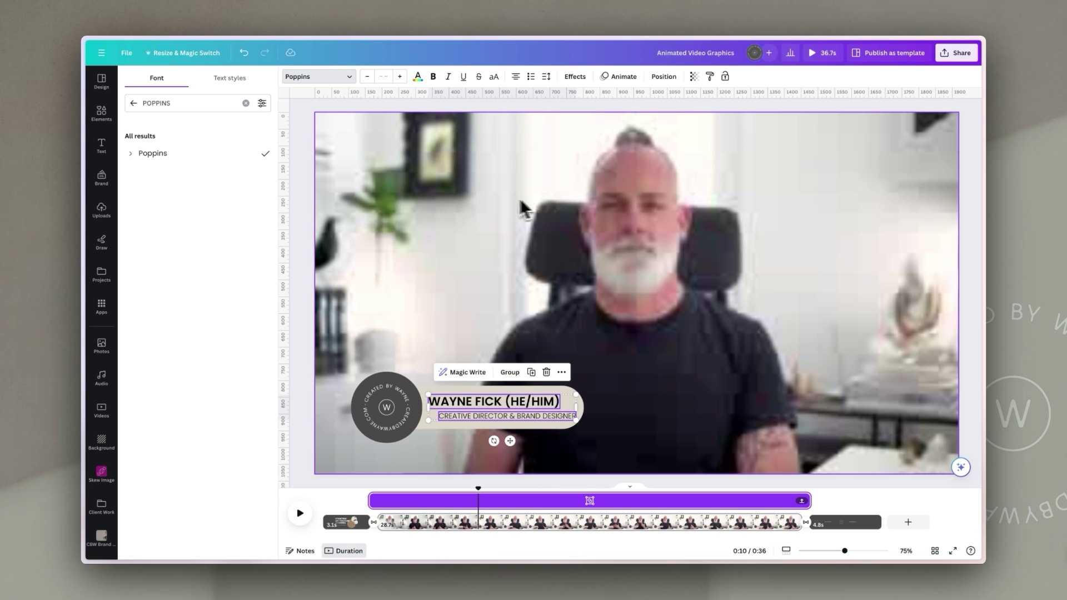
left_click(562, 373)
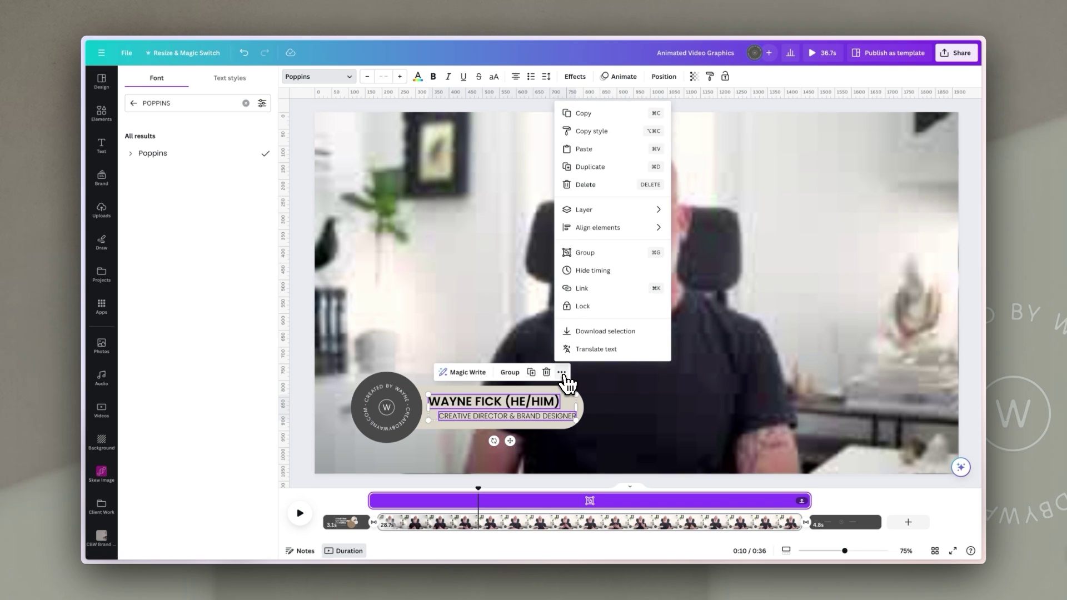
left_click(566, 378)
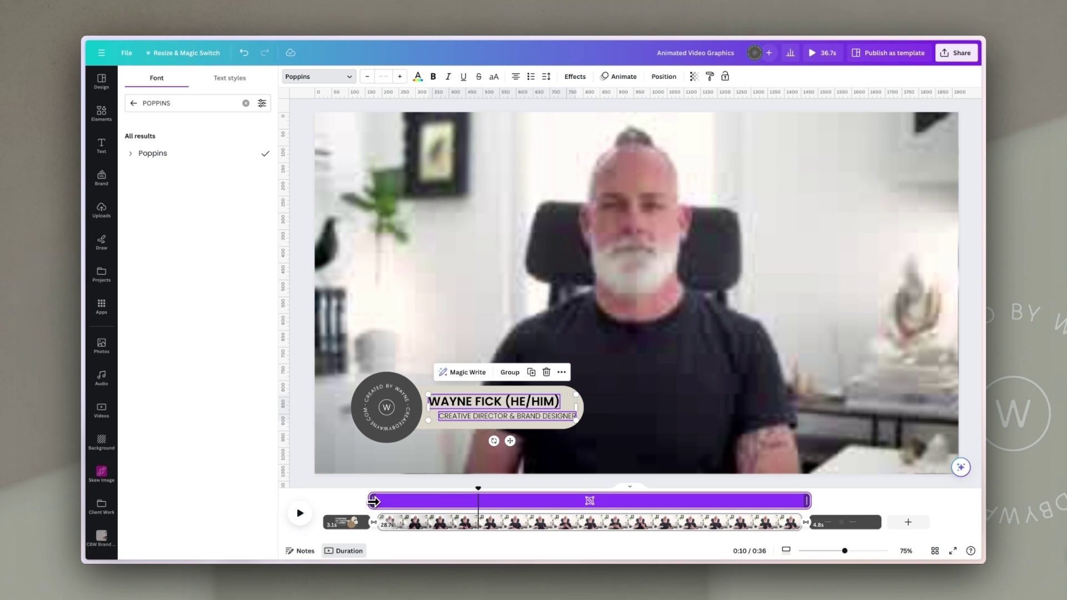
left_click_drag(373, 502, 452, 499)
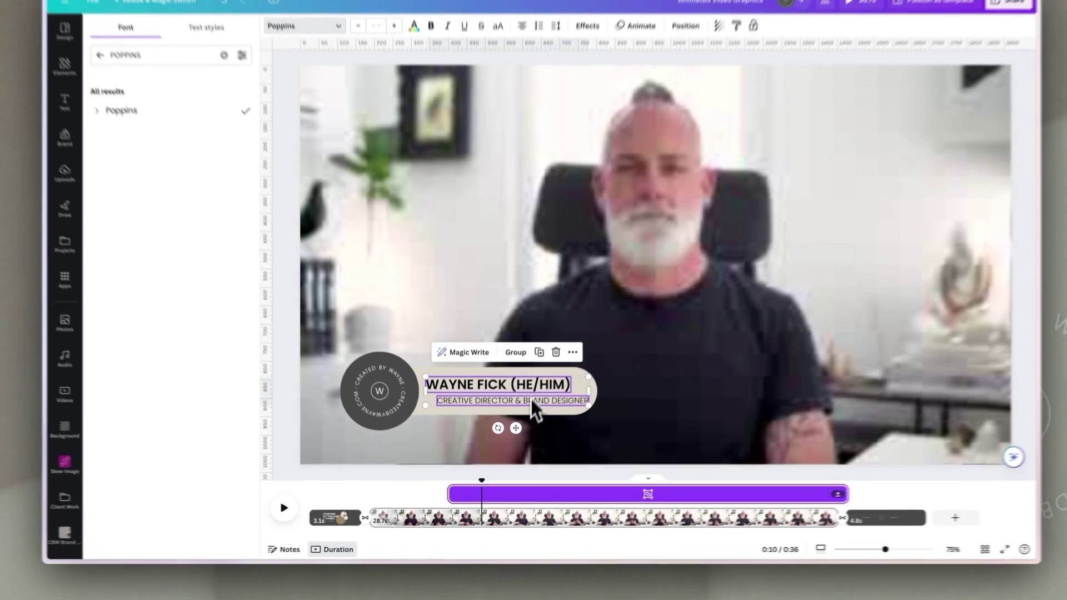
Apply the Baseline animation to both text lines with direction right and speed at about a quarter, and preview it from 0:08.
left_click(639, 17)
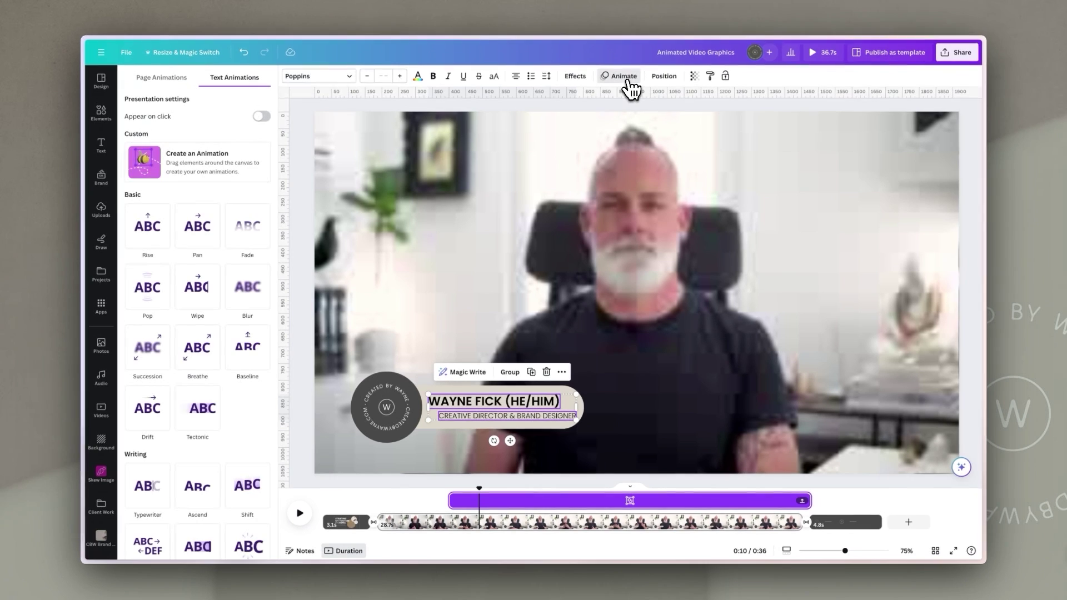
left_click(251, 374)
left_click(180, 503)
left_click(160, 455)
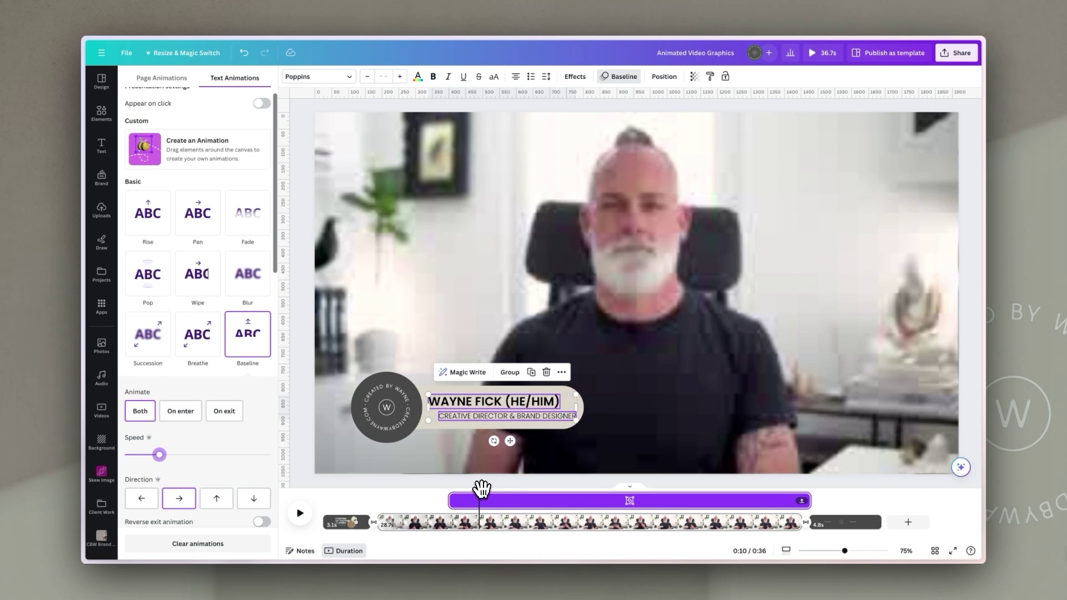
left_click_drag(481, 489, 447, 490)
key("space")
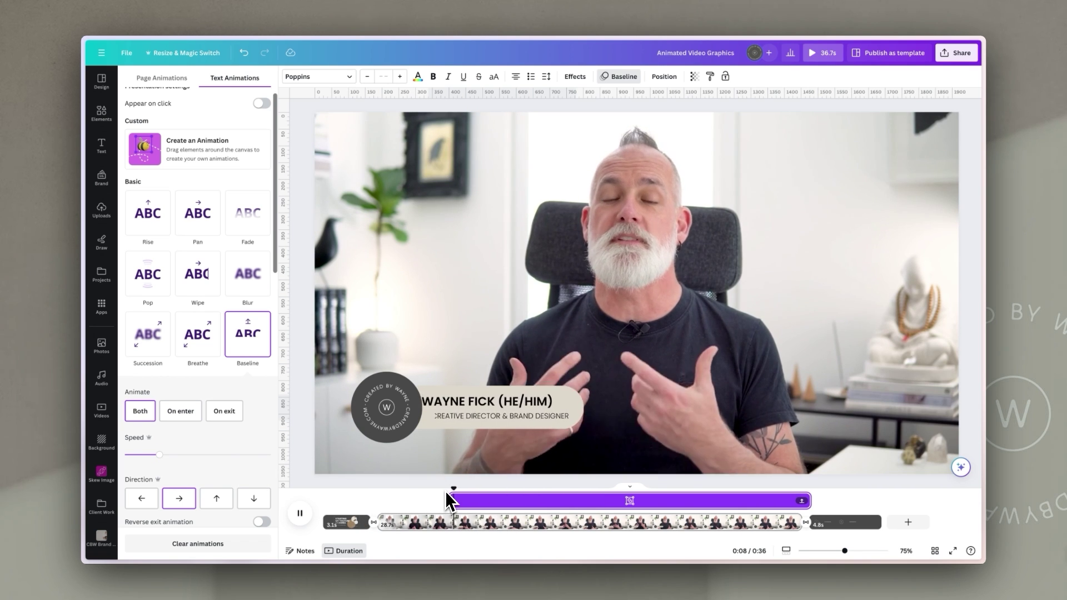
Set the job title's Baseline direction to left and play the clip to check the text entrances.
left_click(552, 423)
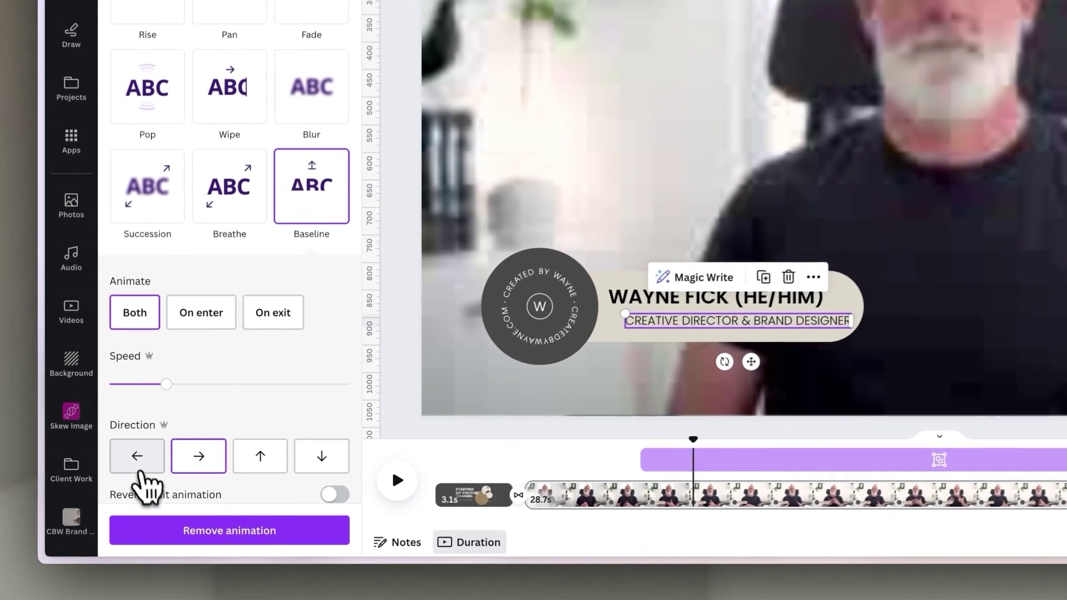
left_click(140, 472)
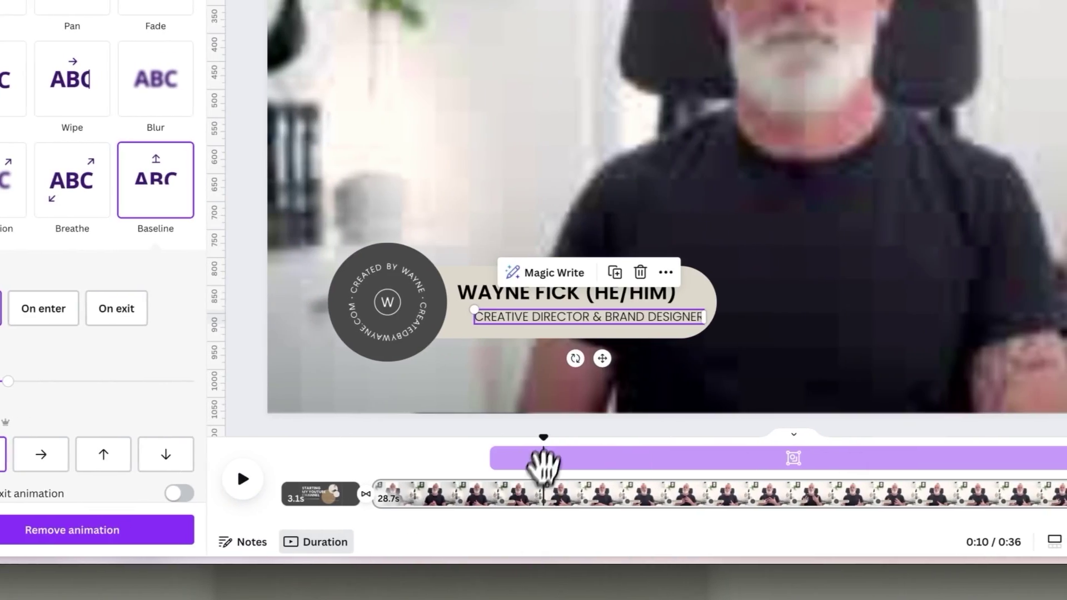
left_click_drag(543, 465, 449, 477)
key("space")
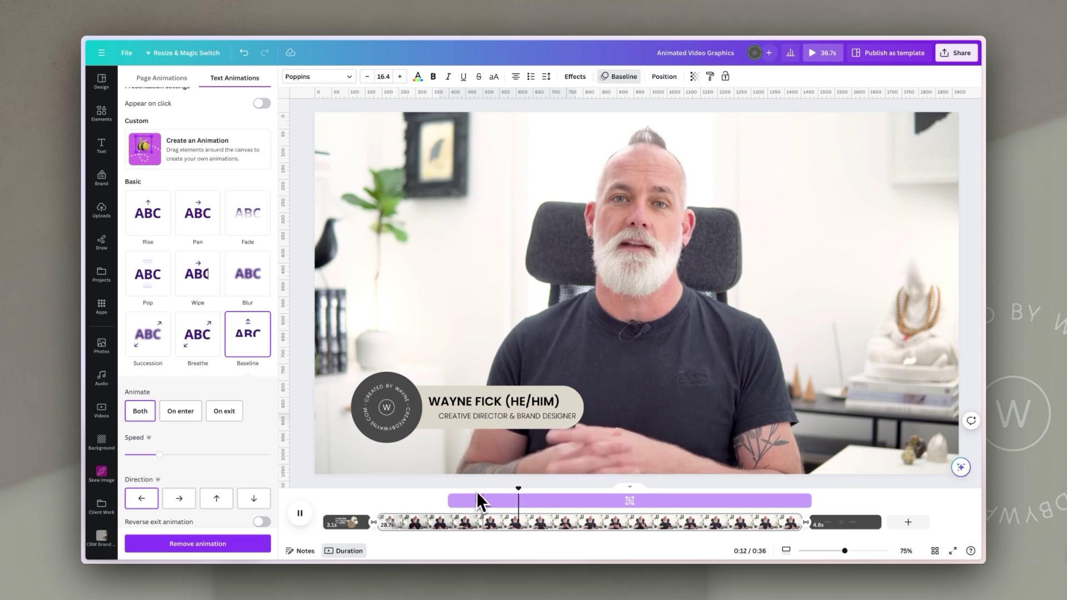
key("space")
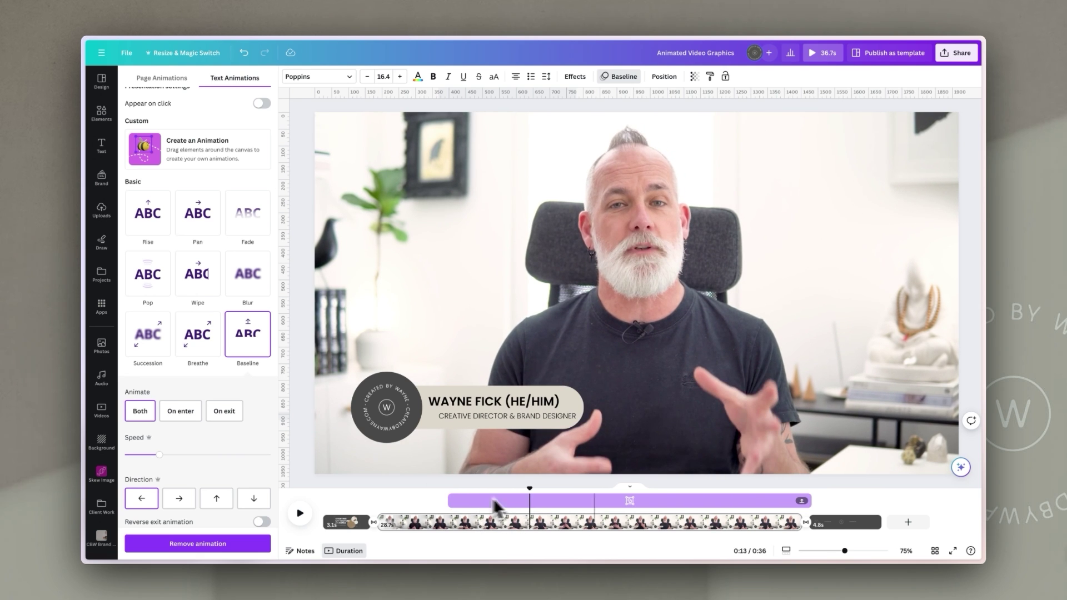
Select the pill, circle, logo and both text lines together, trim their end to about 0:13, and play the result.
left_click(800, 501)
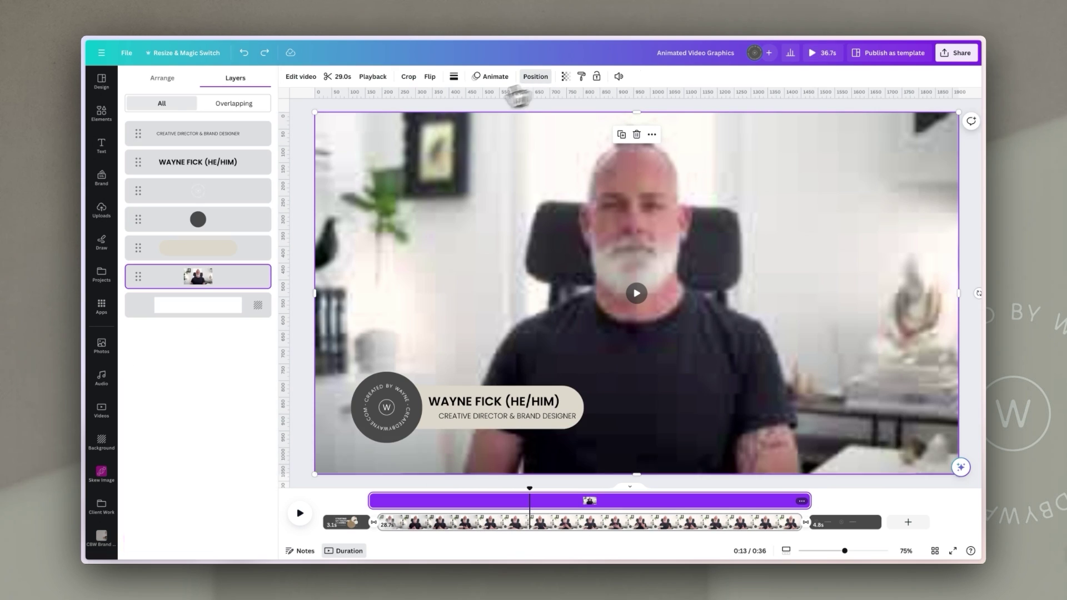
left_click(233, 256)
left_click(231, 222, "shift")
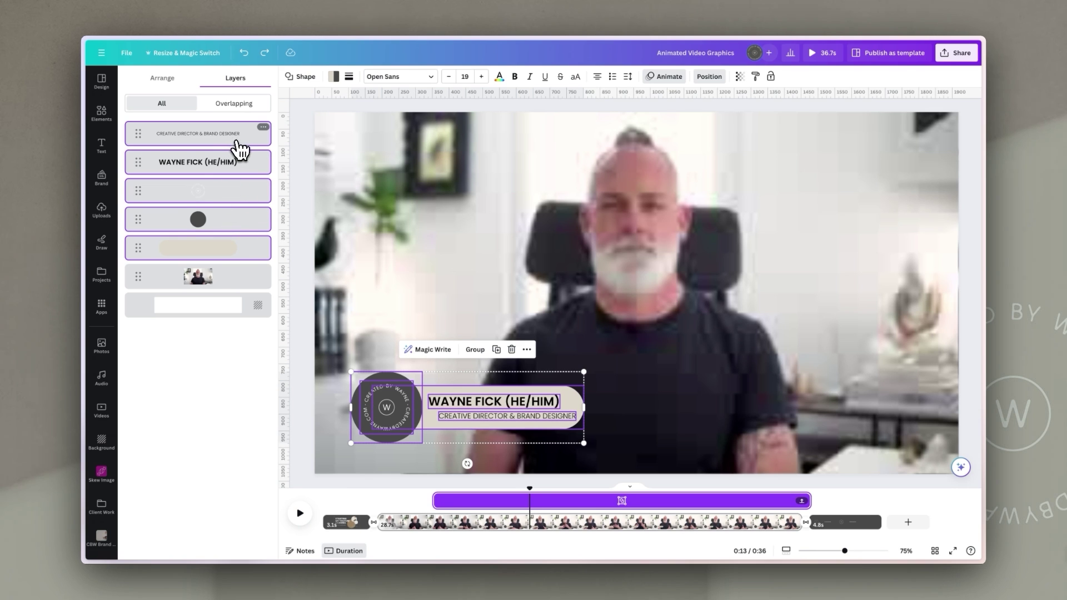
left_click(527, 349)
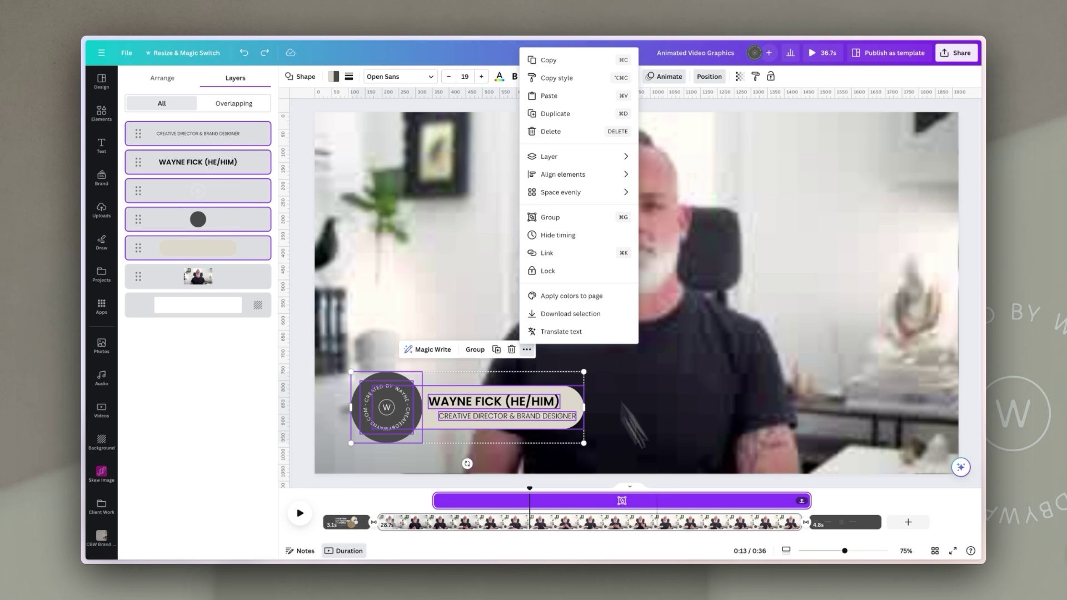
left_click_drag(809, 503, 432, 490)
key("space")
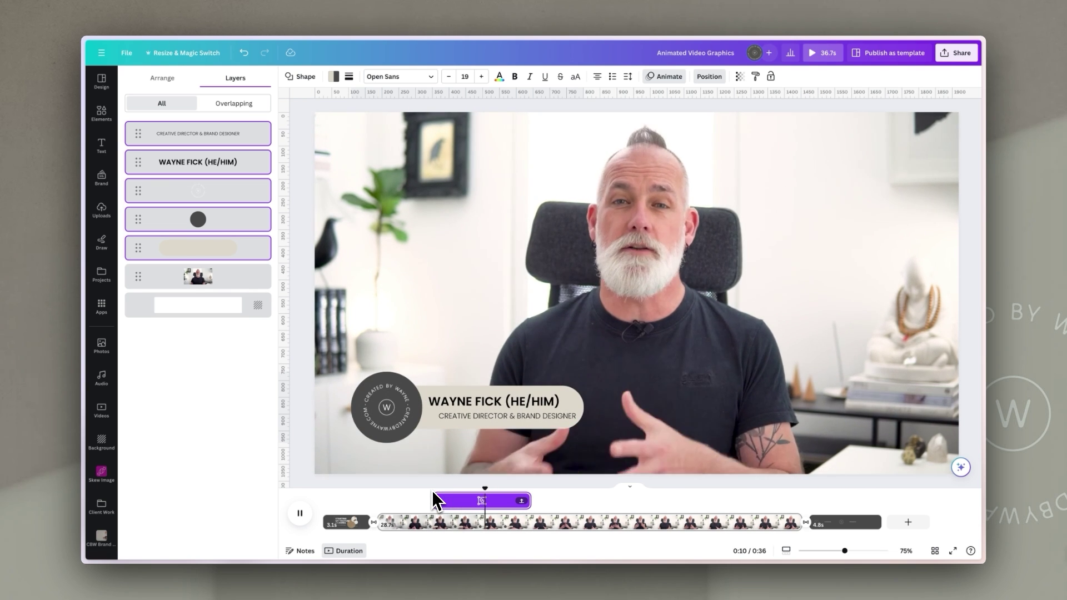
Turn on the reversed exit for the pill's Baseline animation and replay the lower third from about 0:07.
left_click_drag(492, 488, 522, 481)
left_click(568, 395)
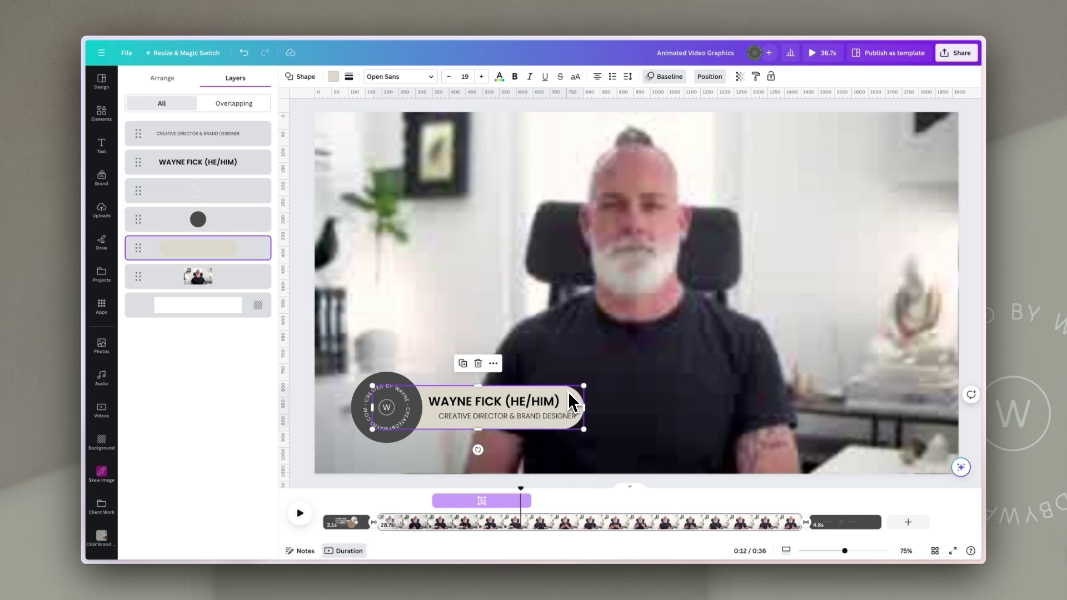
left_click(667, 78)
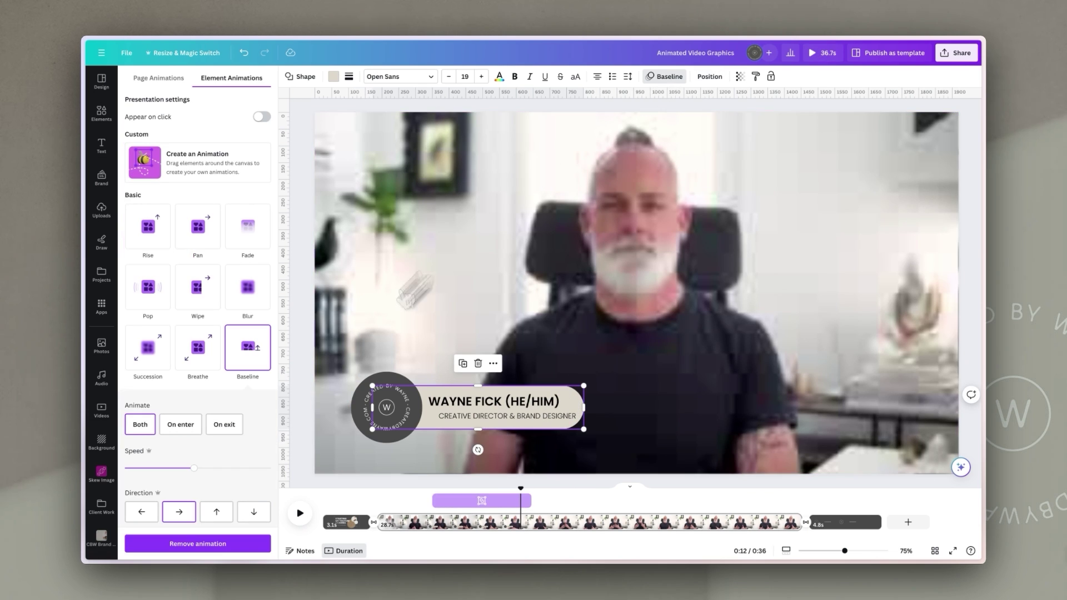
scroll(239, 492, "down", 3)
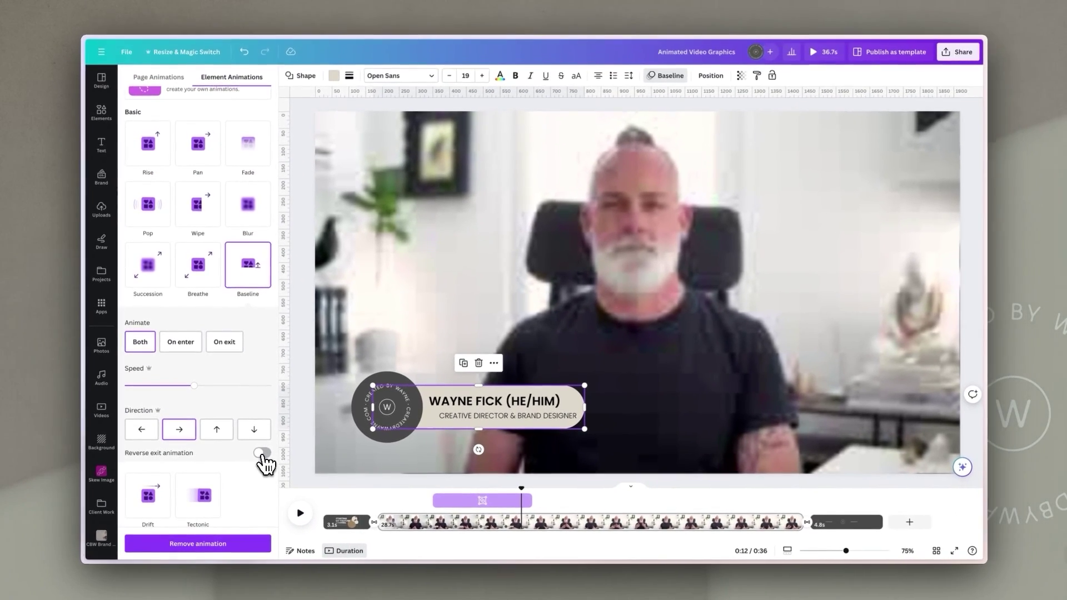
left_click(261, 454)
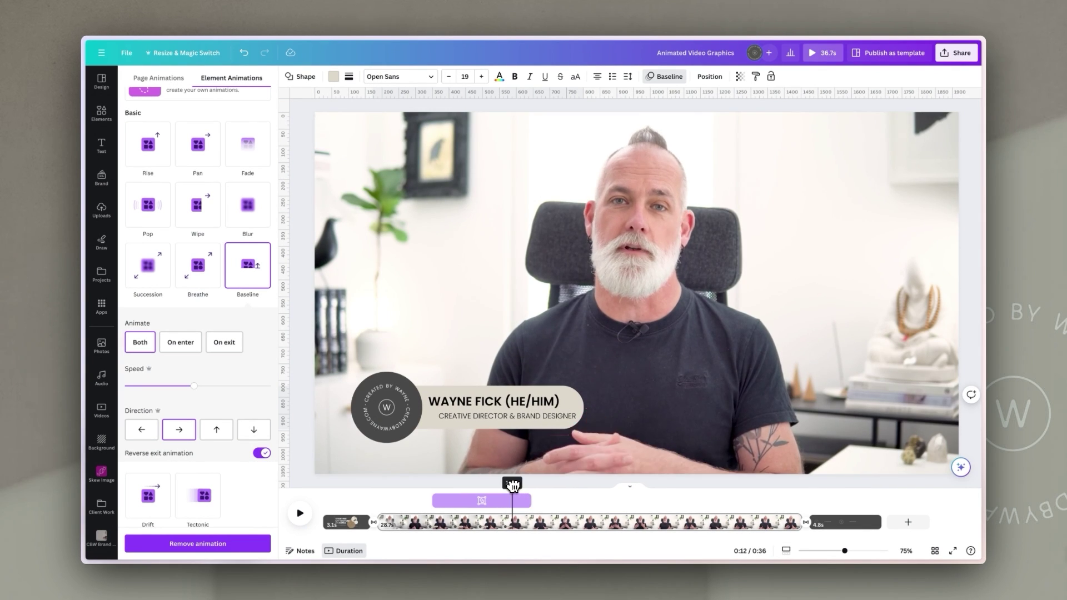
left_click_drag(520, 486, 426, 487)
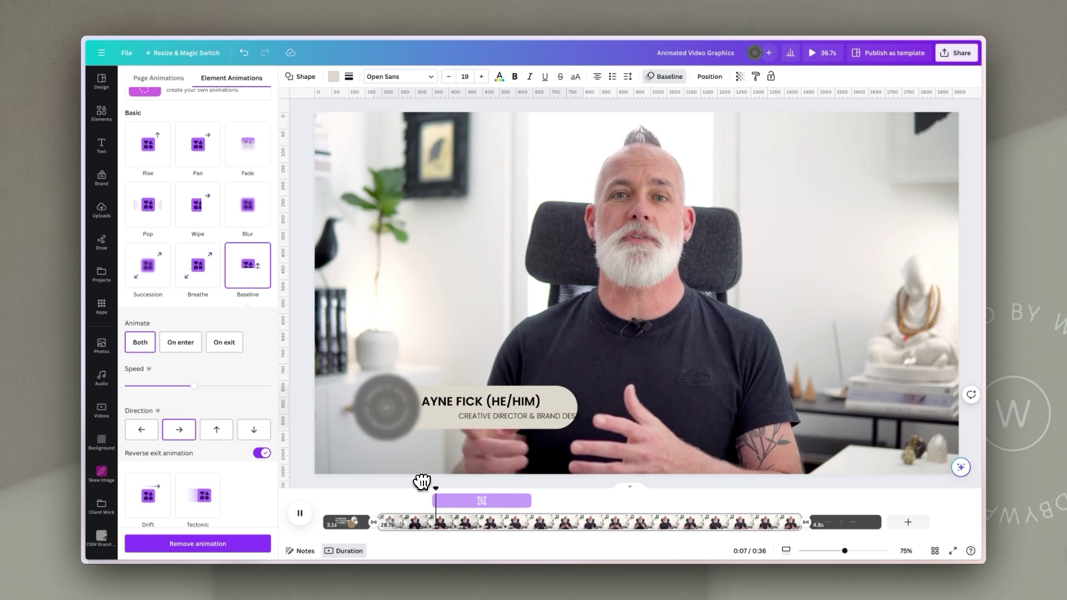
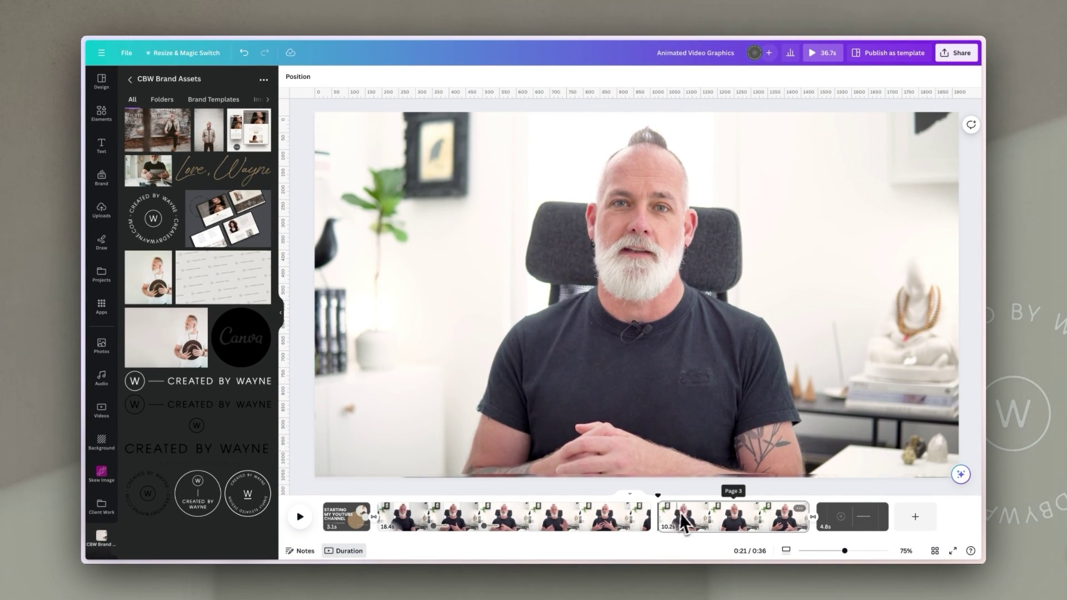
Split the third page at about 0:27 and scrub across the resulting cuts.
left_click_drag(657, 495, 706, 514)
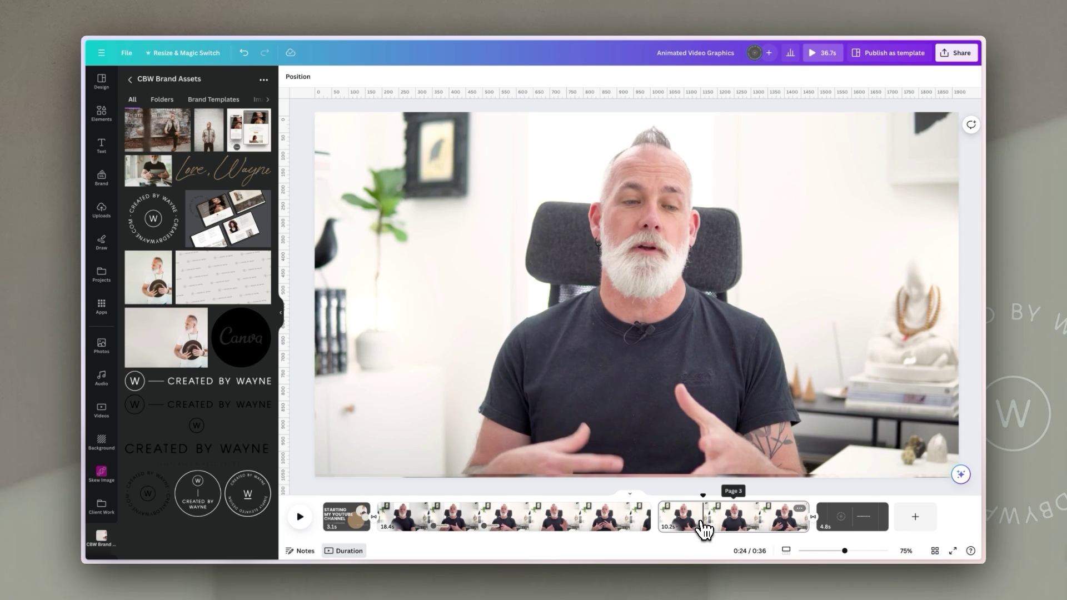
left_click(702, 523)
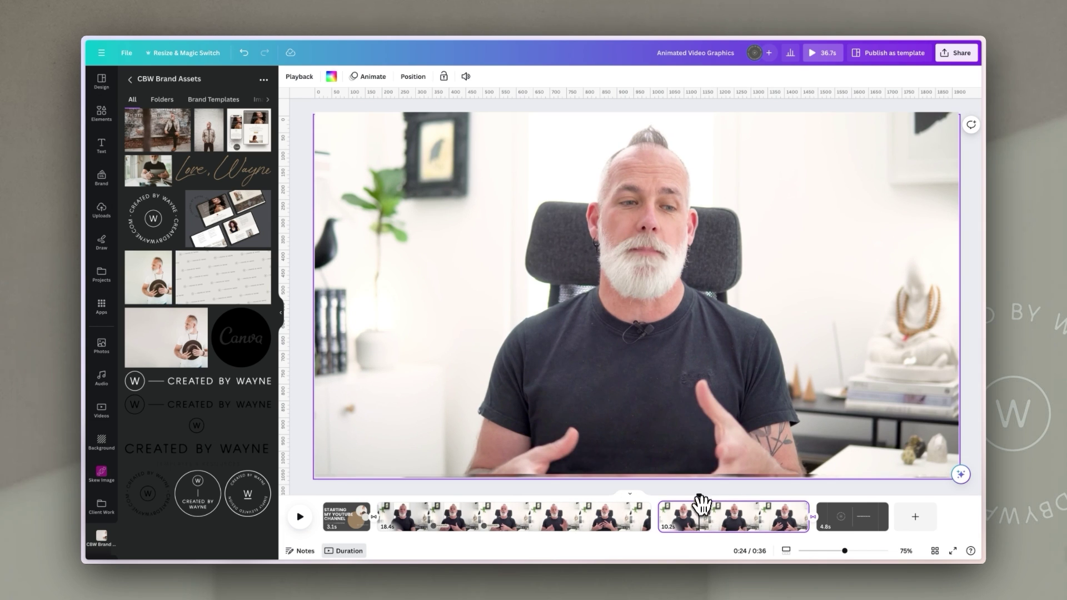
left_click_drag(702, 503, 746, 494)
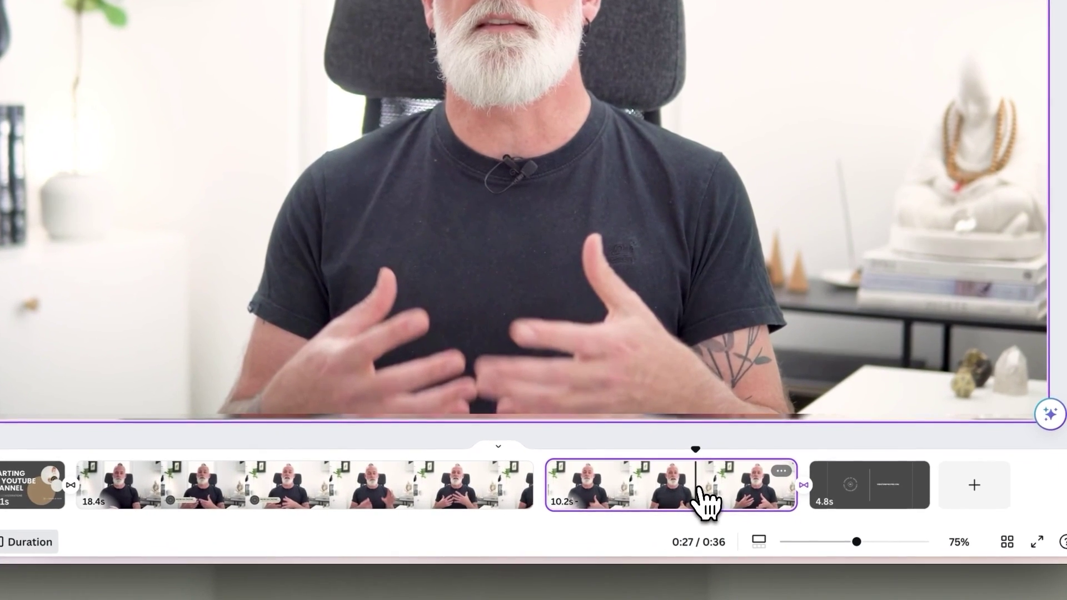
right_click(751, 520)
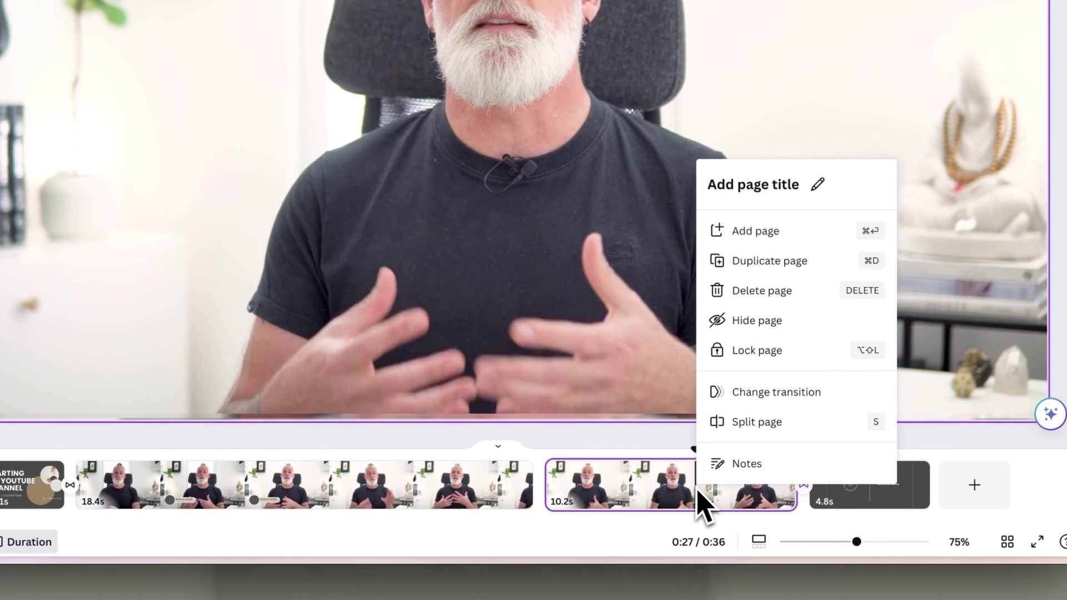
left_click(764, 434)
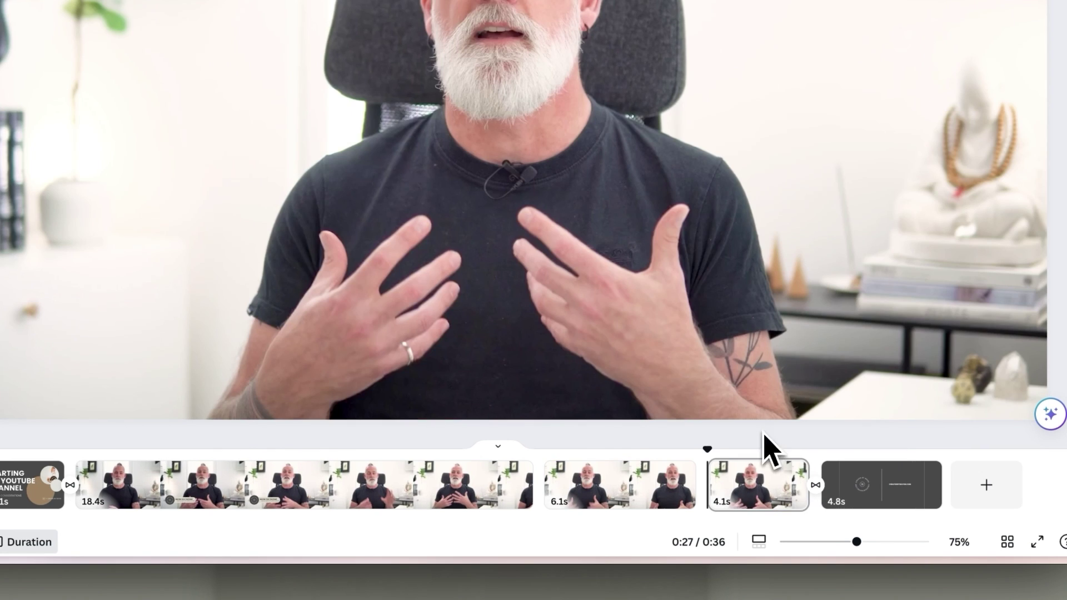
left_click_drag(698, 444, 594, 471)
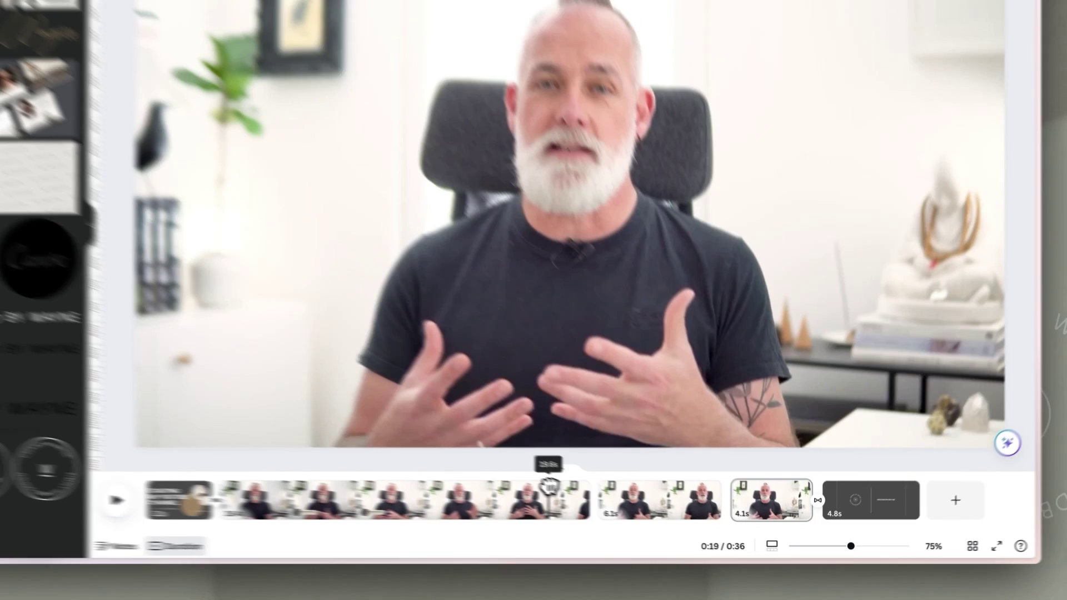
left_click_drag(688, 508, 783, 524)
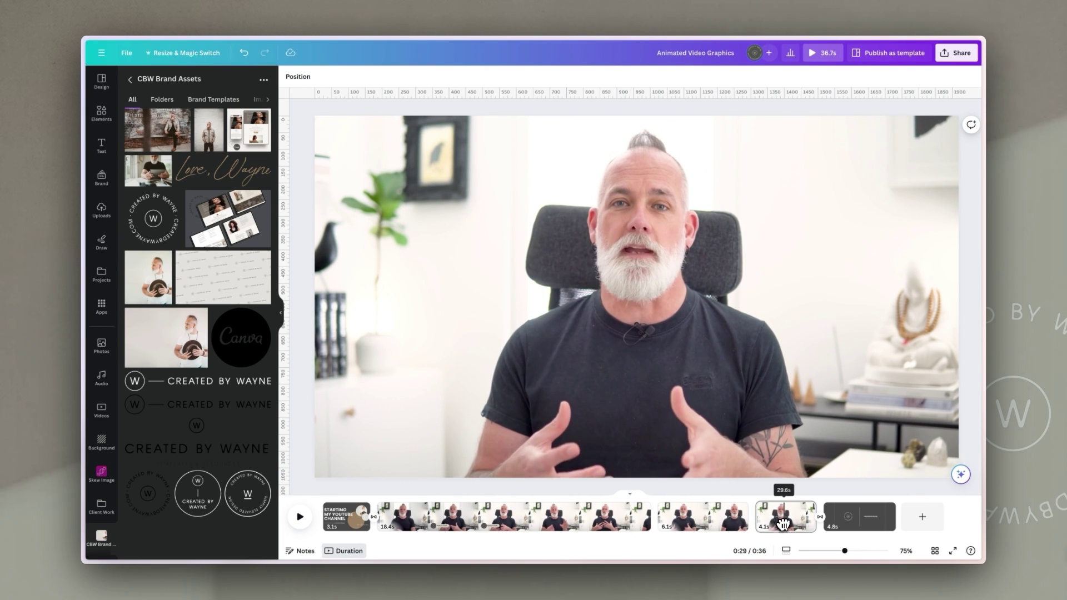
Place a horizontal guide at the speaker's eye level and a vertical guide through his face, and compare them with the first clip at 0:14.
left_click(714, 526)
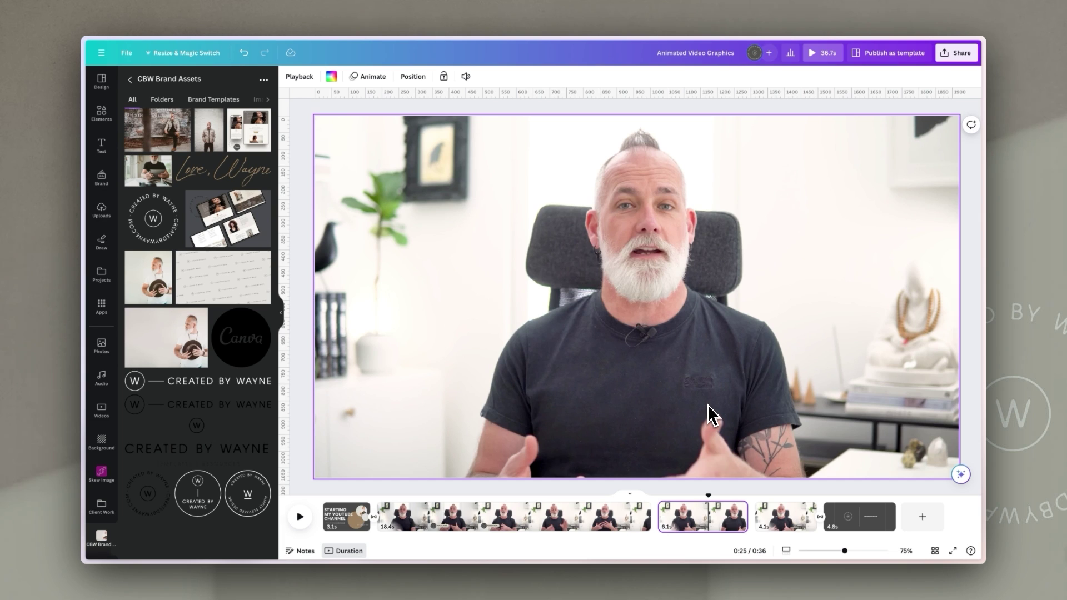
left_click(708, 405)
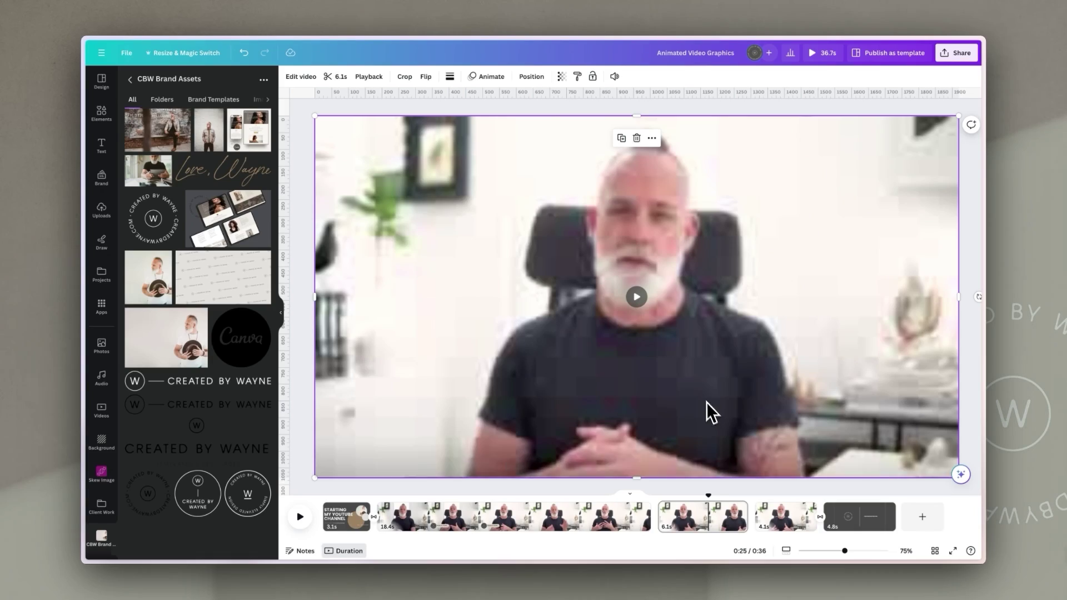
left_click(550, 108)
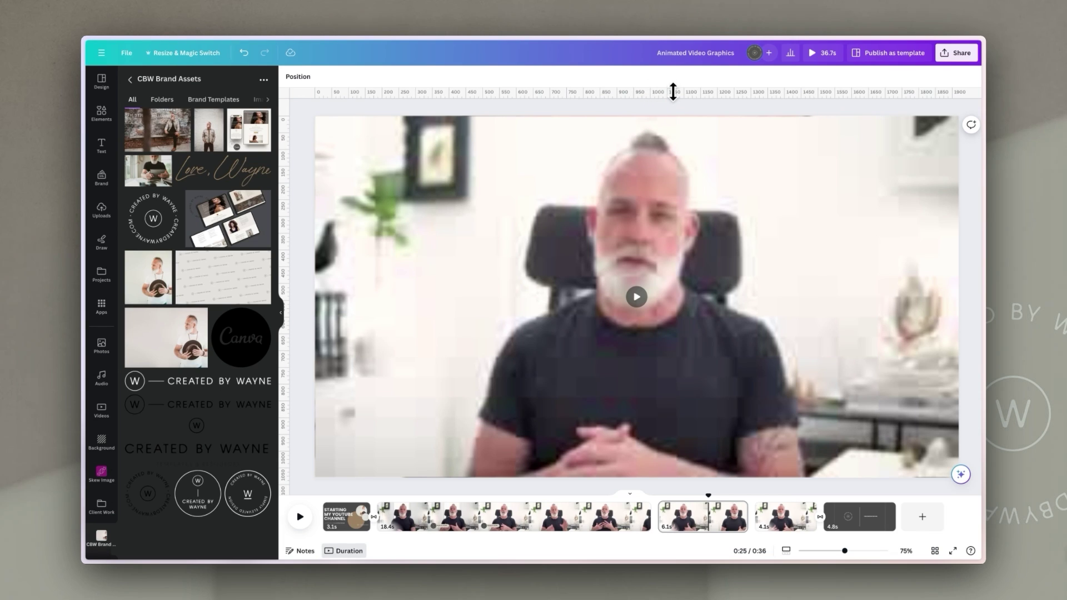
left_click_drag(673, 92, 691, 183)
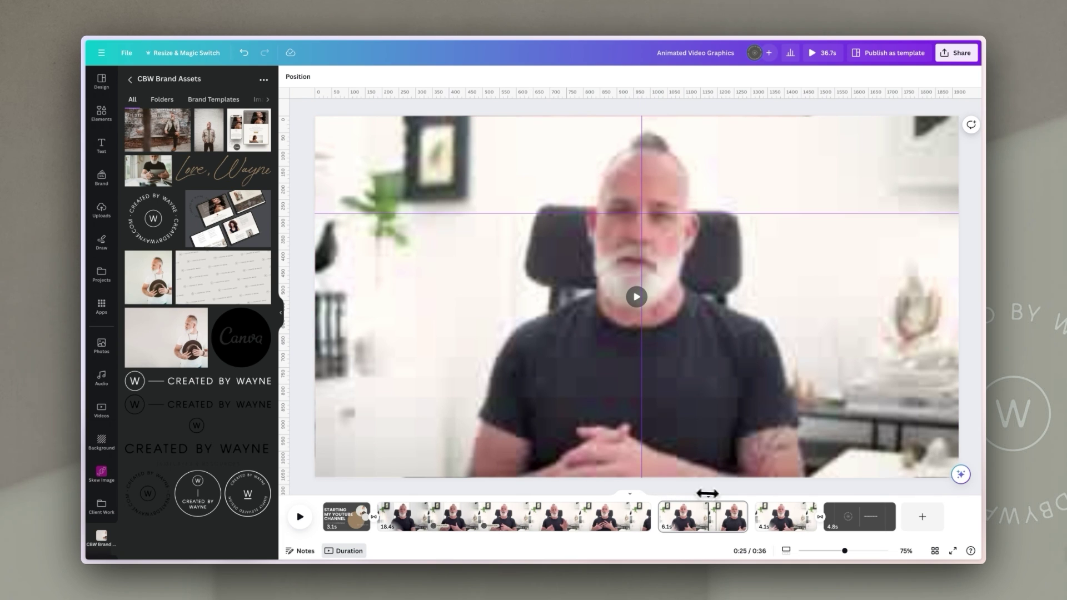
left_click_drag(706, 493, 551, 500)
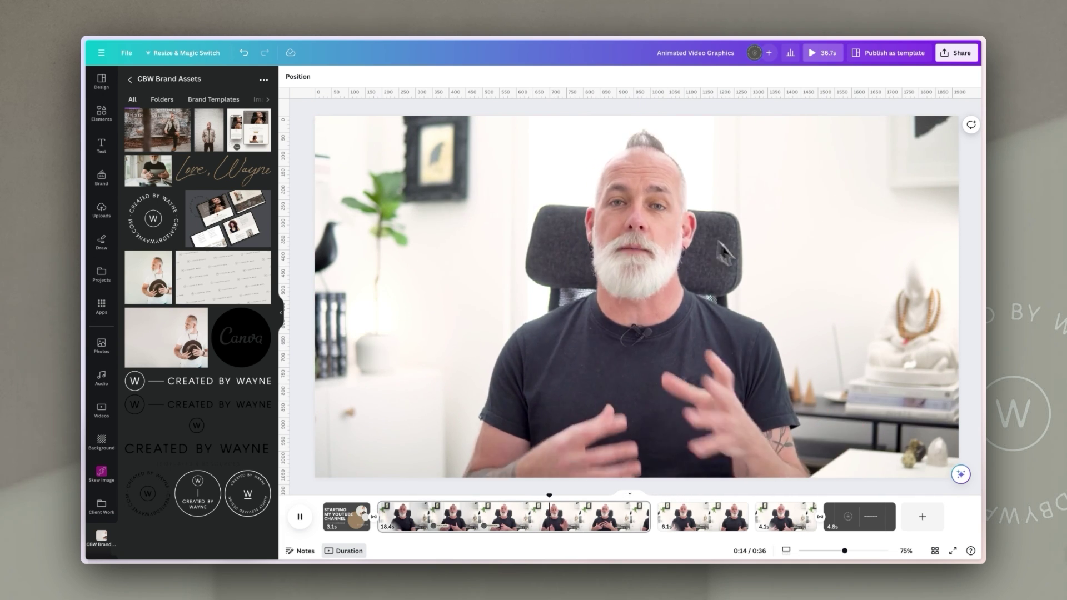
left_click(768, 281)
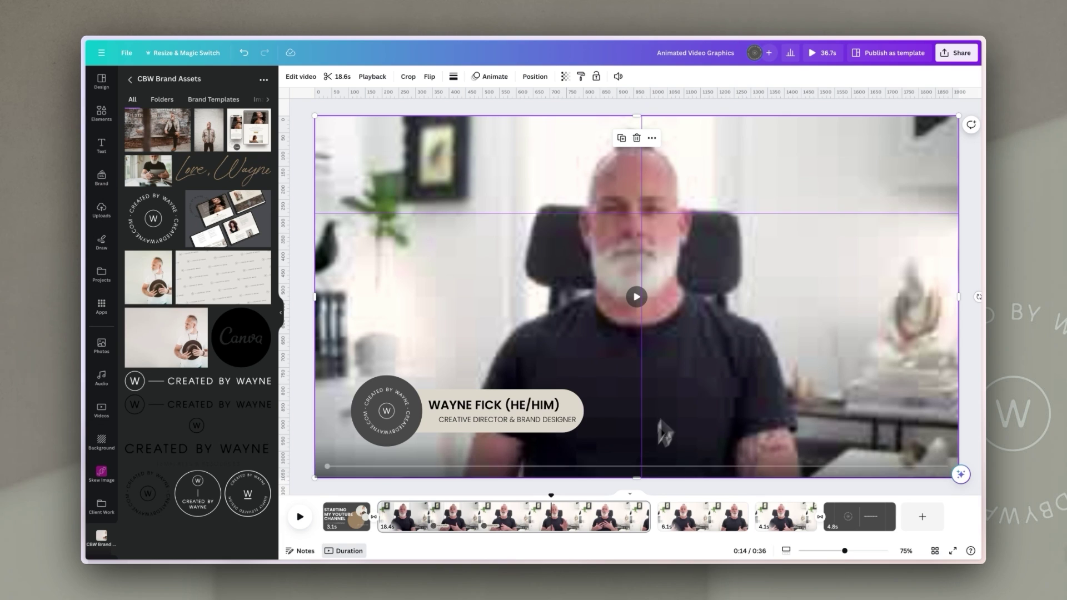
Enlarge the 6.1 s middle clip's video beyond the page edges, keeping the eyes on the guides, and scrub through its cuts.
left_click_drag(551, 494, 681, 494)
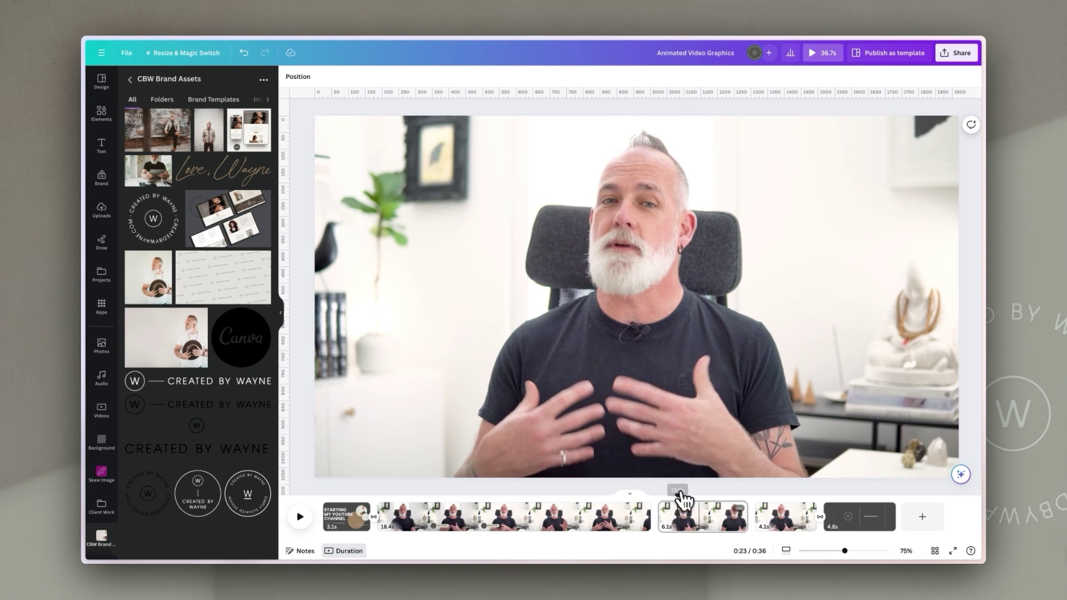
left_click(701, 517)
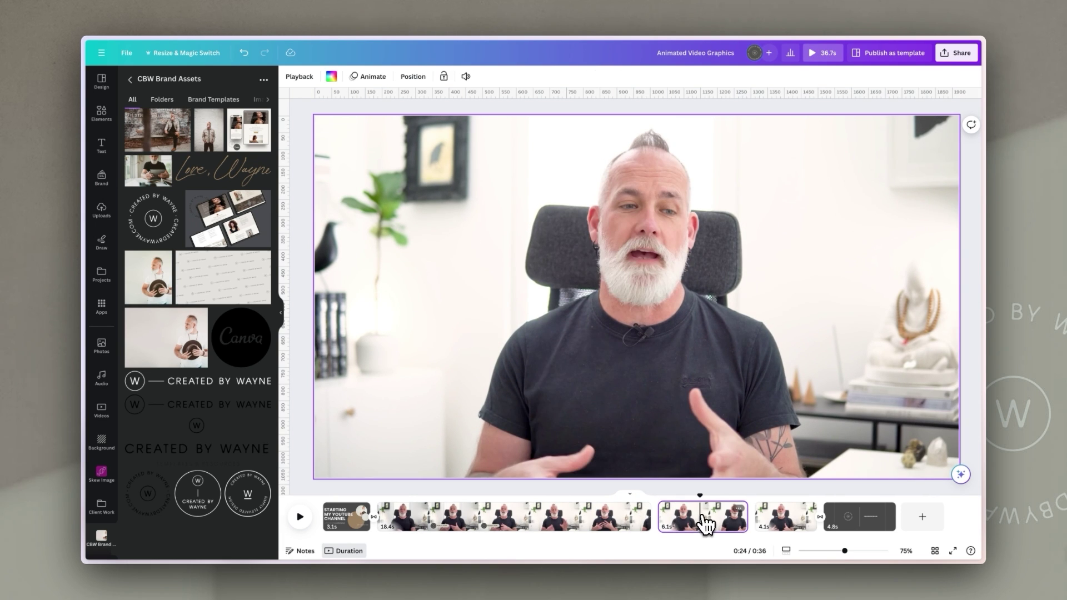
scroll(828, 405, "down", 3)
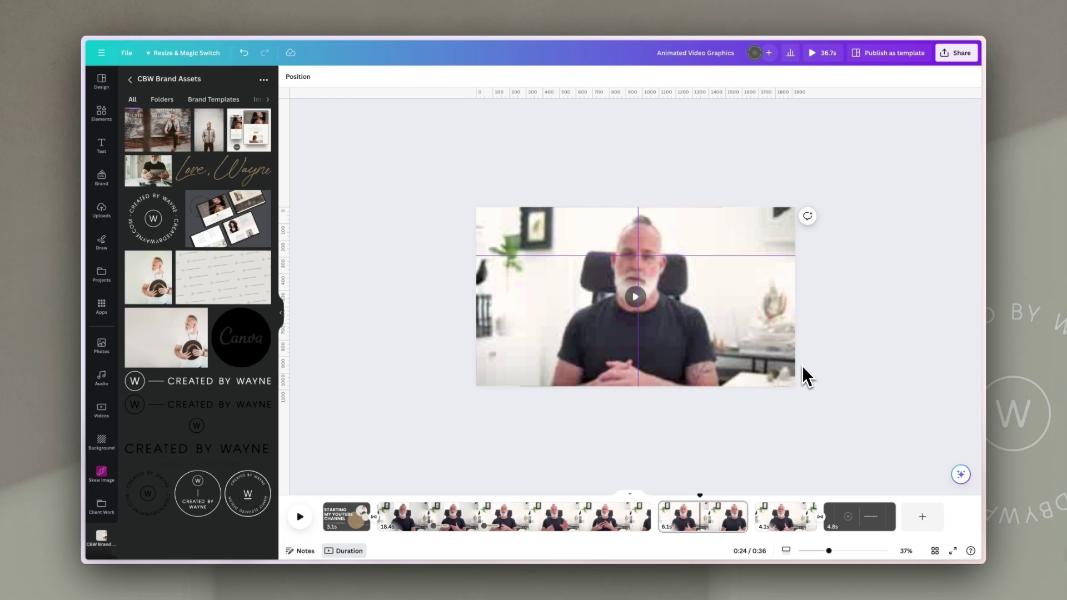
left_click(783, 325)
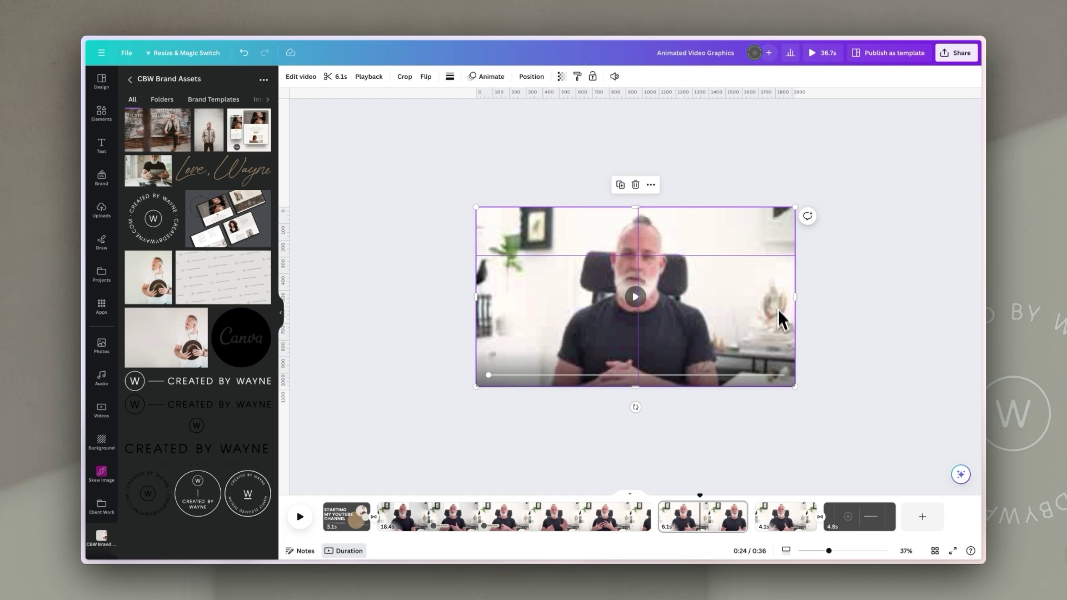
left_click_drag(796, 387, 822, 404)
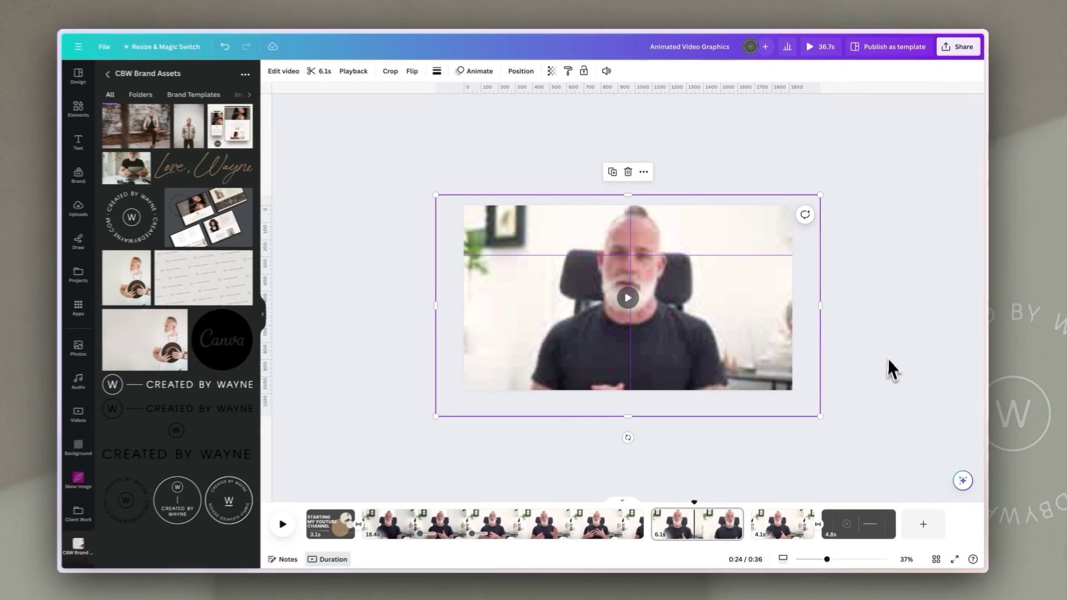
left_click(874, 352)
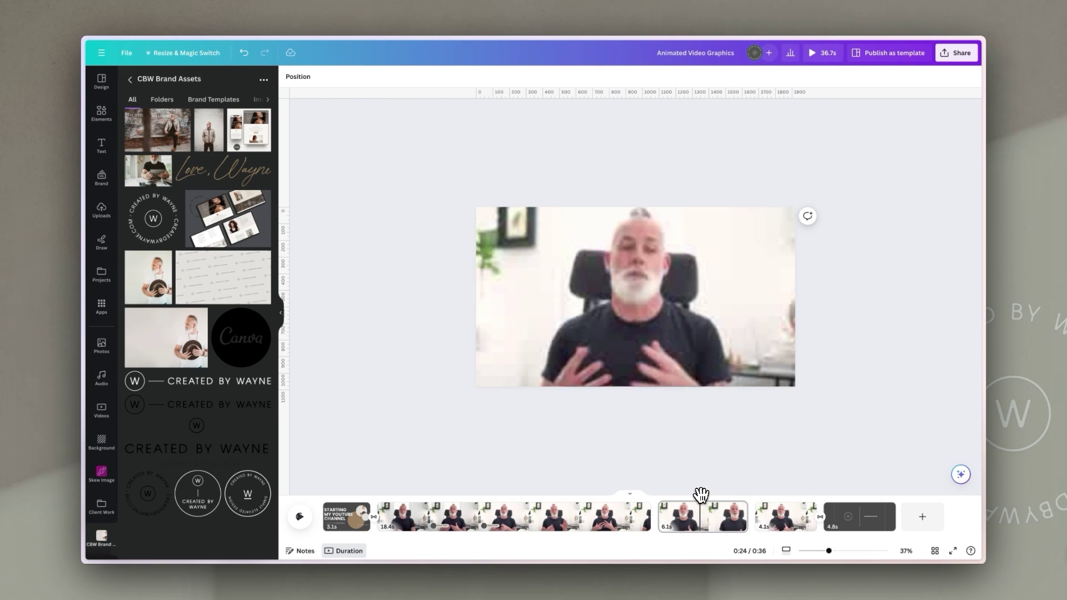
mouse_move(661, 493)
left_mouse_down()
mouse_move(640, 494)
mouse_move(666, 493)
left_mouse_up()
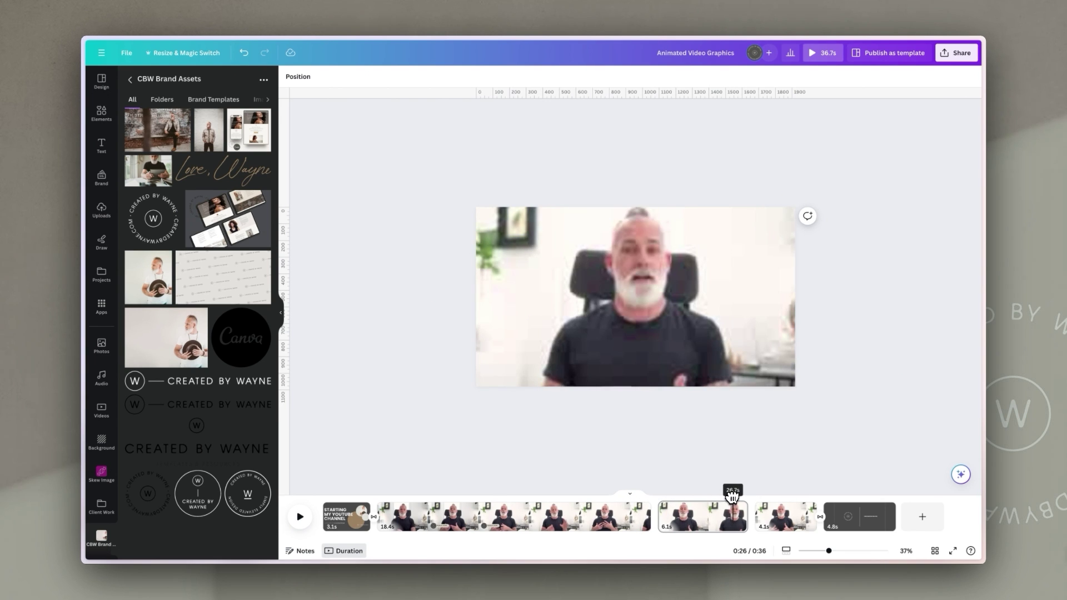
left_click_drag(737, 497, 750, 498)
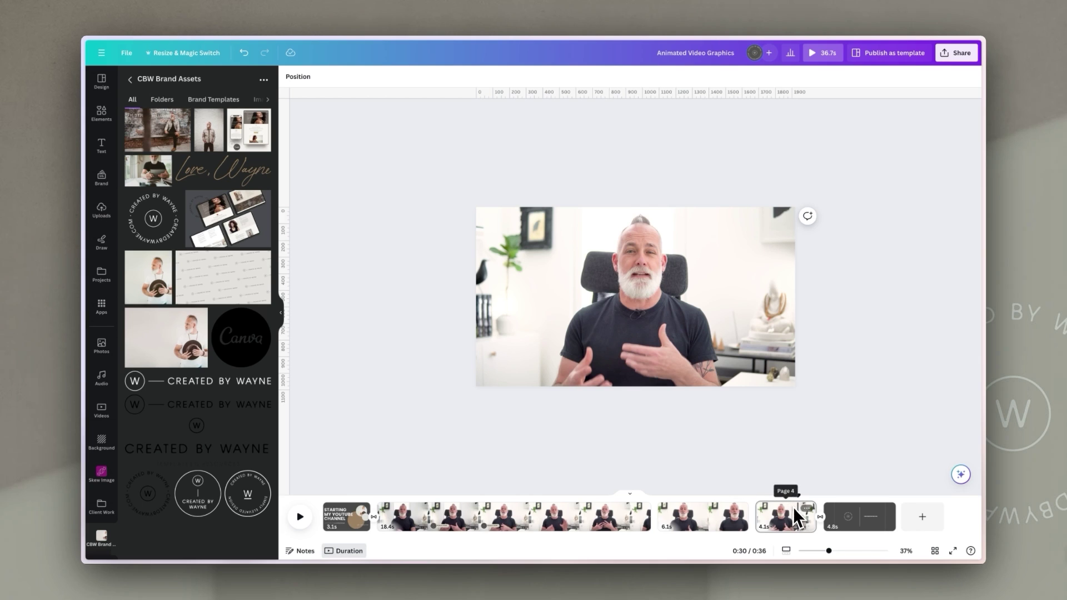
Return the playhead to the lower third's entrance at about 0:06 and search the audio library for "transition".
left_click_drag(802, 497, 434, 492)
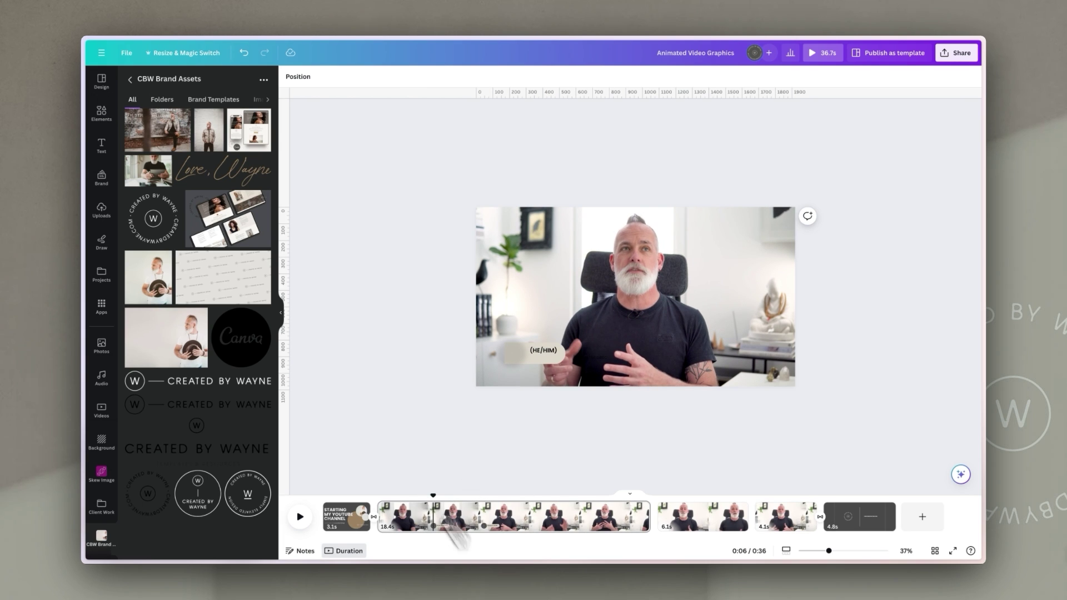
left_click(103, 307)
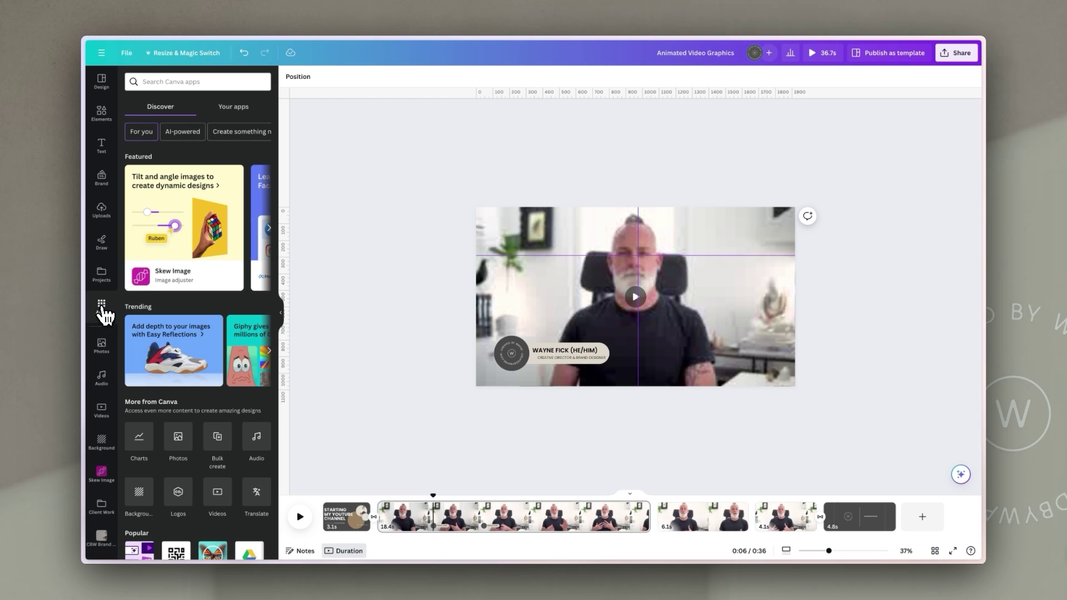
left_click(266, 446)
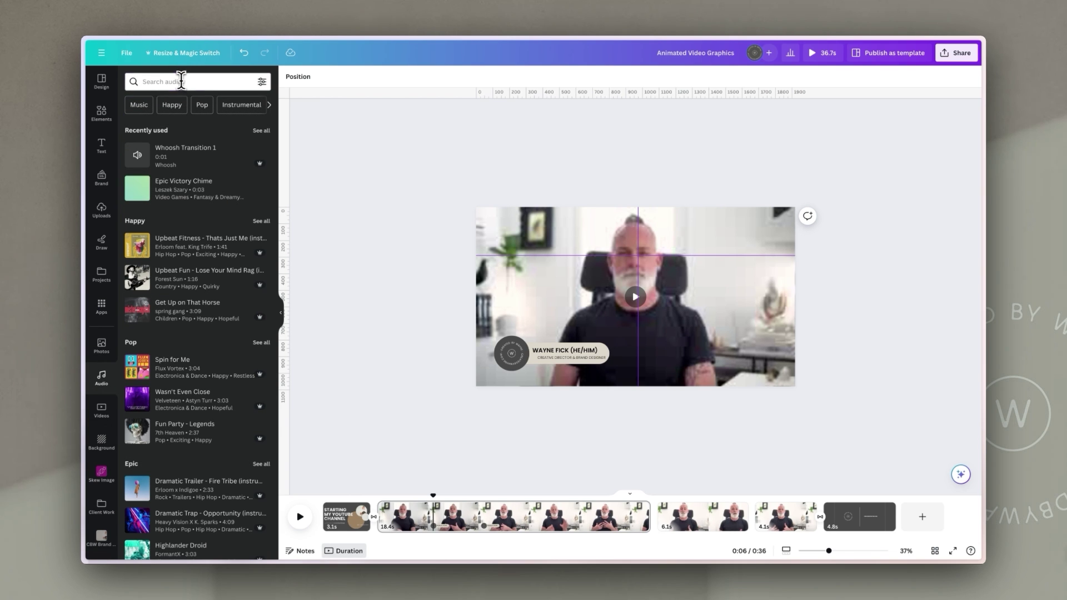
type("transition")
key("Return")
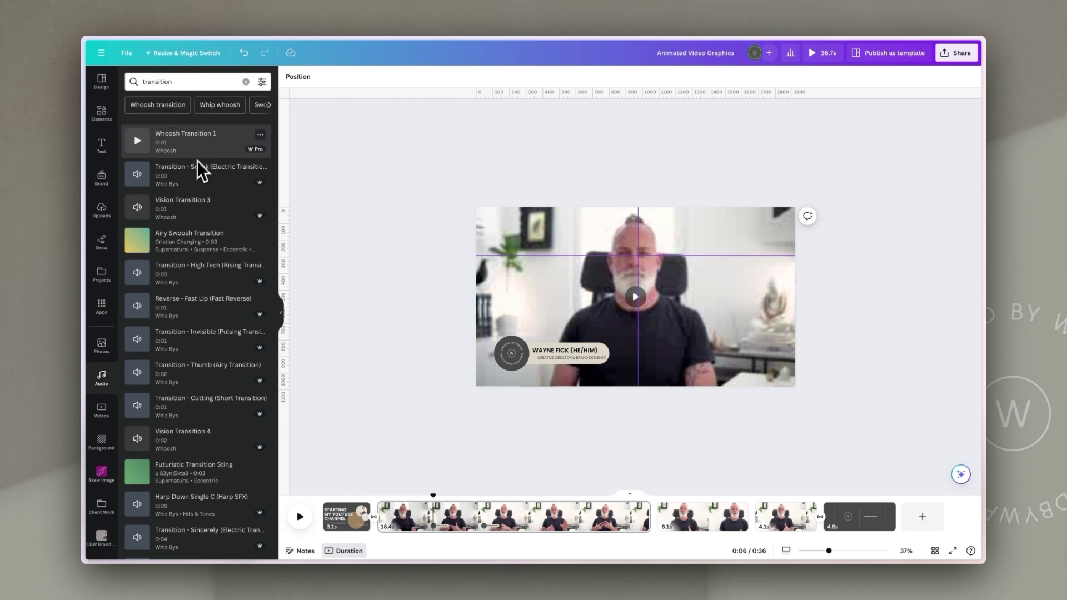
Add the Whoosh Transition 1 sound under the lower third's entrance at about 0:06 and scrub past it to about 0:11.
left_click_drag(187, 142, 428, 534)
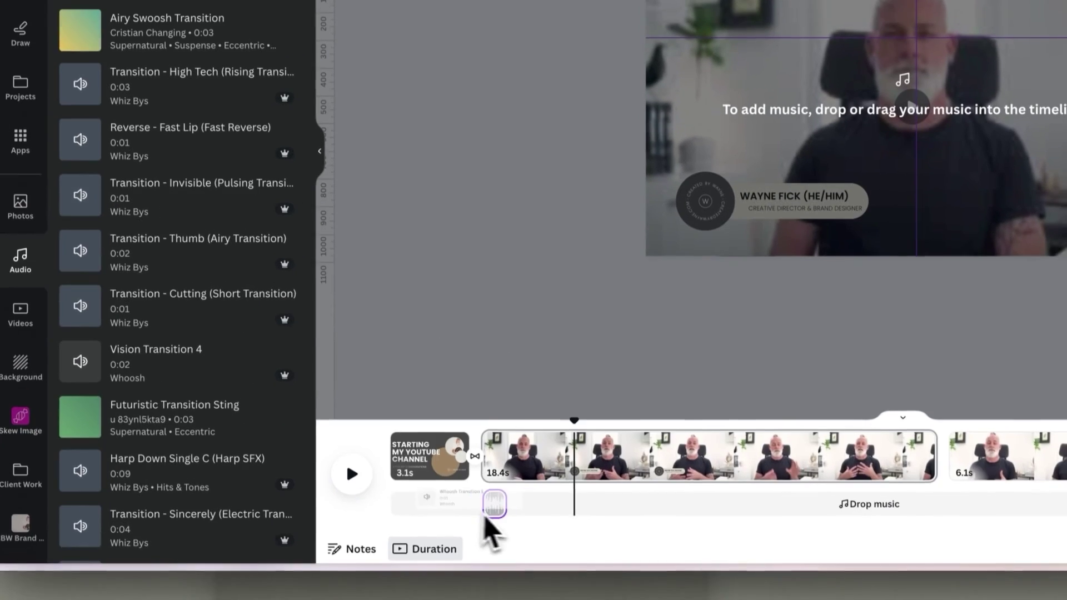
left_click_drag(564, 515, 567, 505)
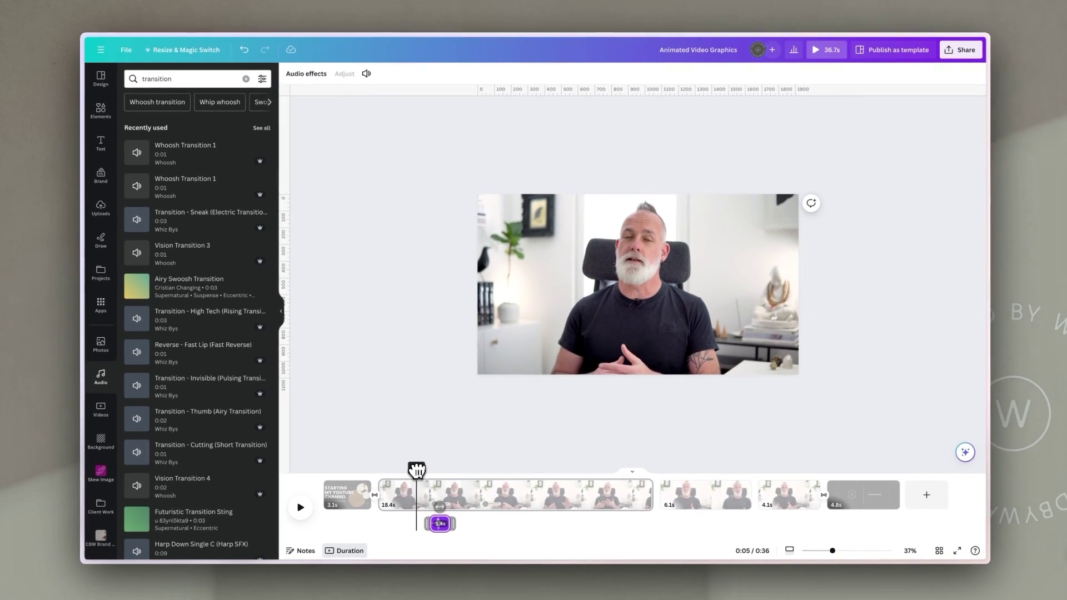
left_click_drag(418, 470, 423, 470)
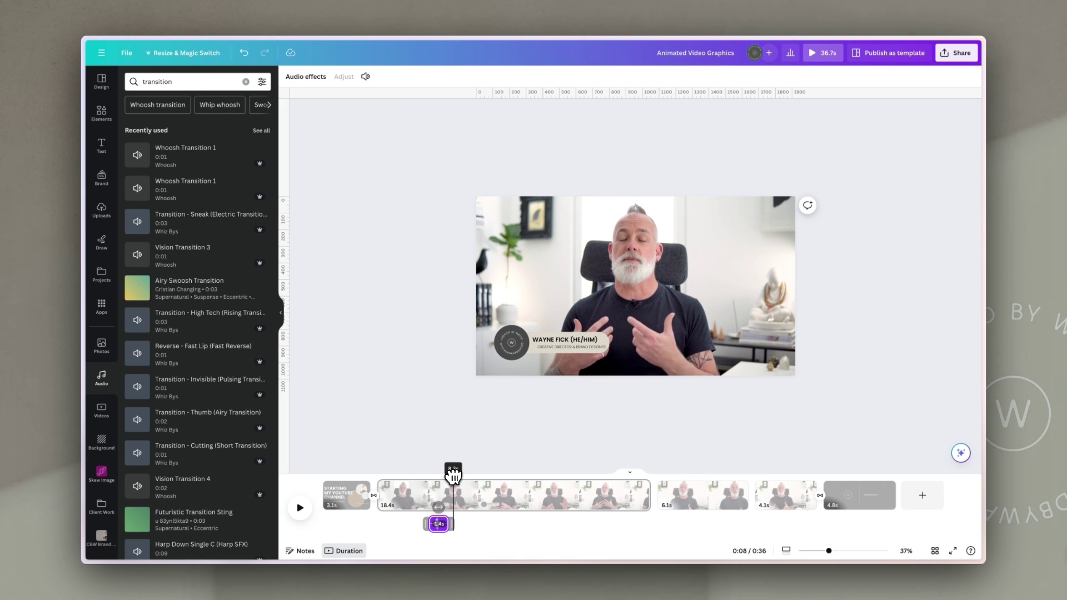
left_click_drag(463, 477, 485, 479)
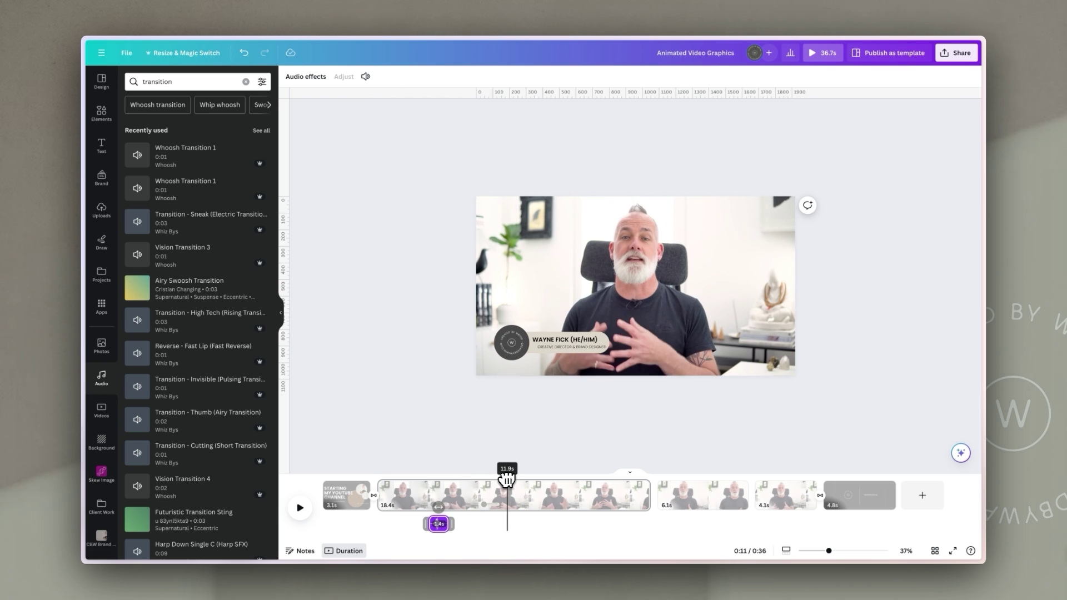